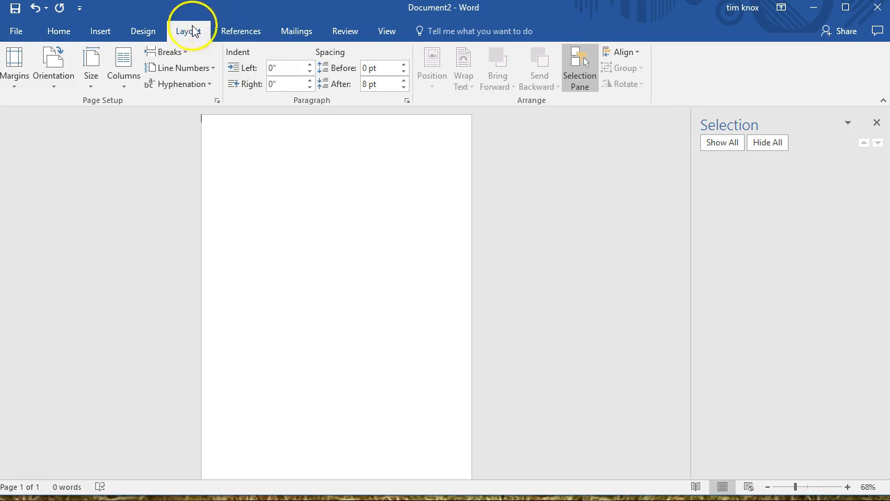
Set the page background color to light gray
click(143, 31)
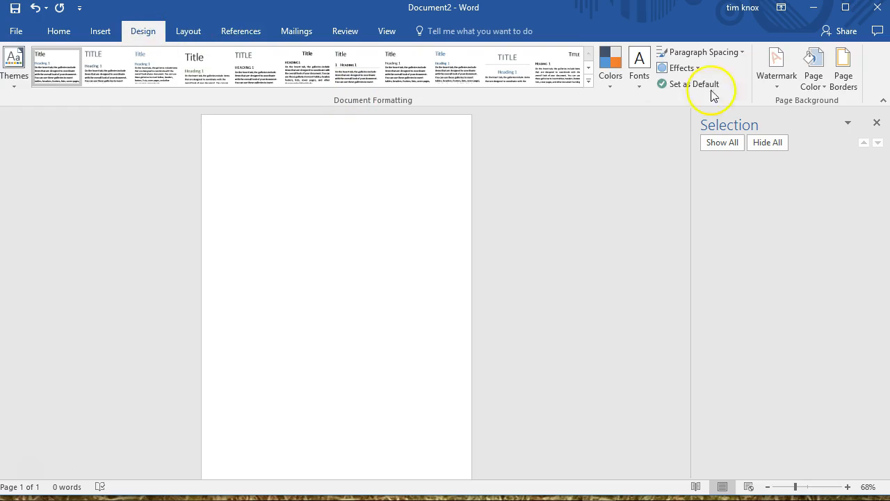
click(821, 76)
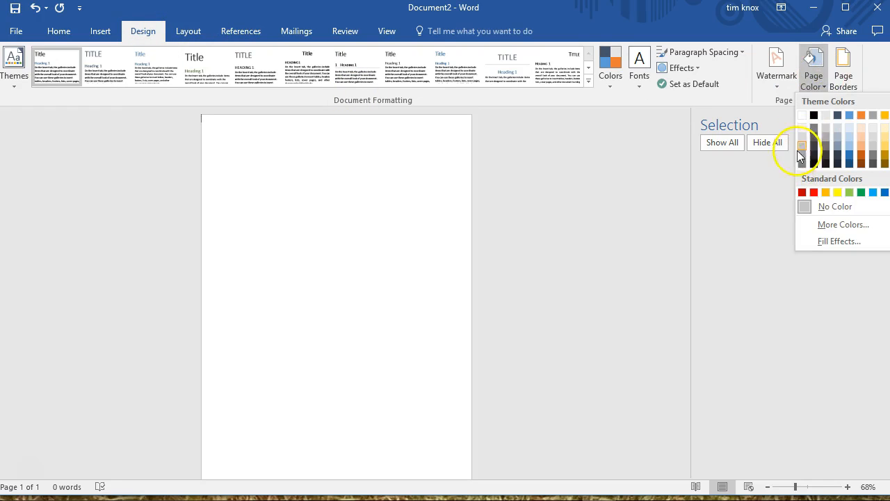
click(801, 146)
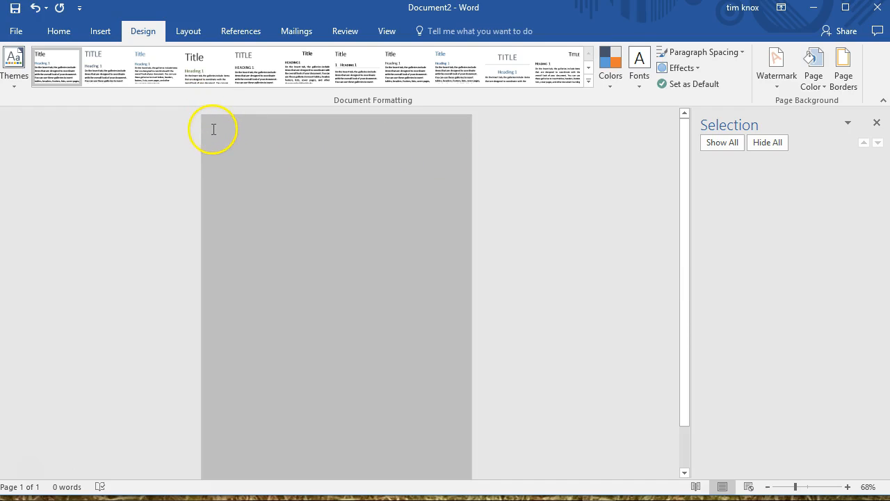
Draw a rectangle covering nearly the whole page, leaving a thin gray margin on all sides
click(101, 32)
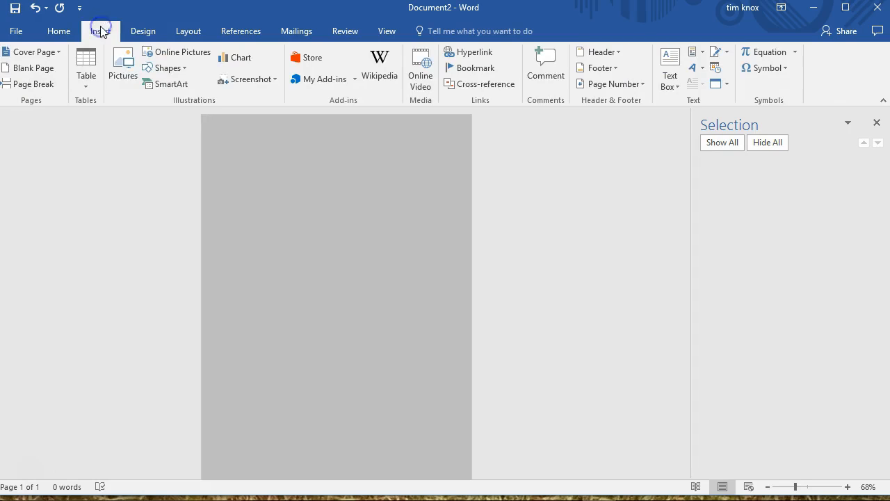
click(175, 69)
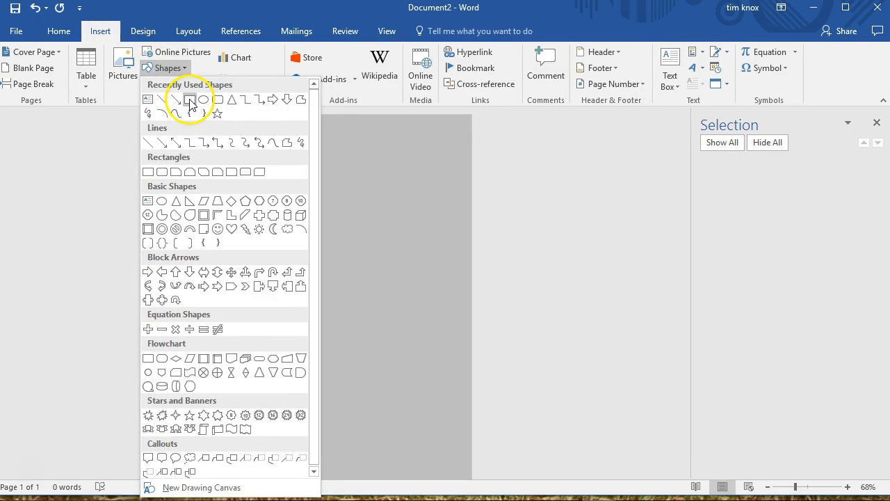
click(190, 100)
drag(210, 123, 464, 464)
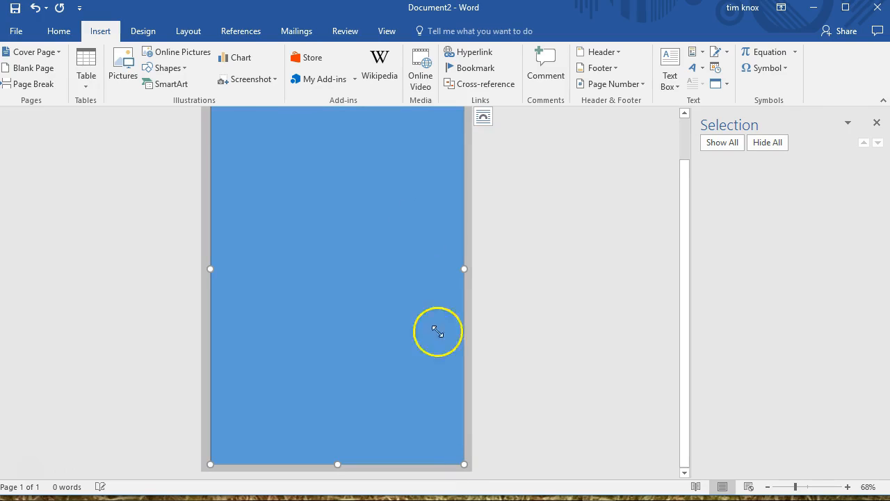
Show the whole page and rename the rectangle object as white background
click(387, 31)
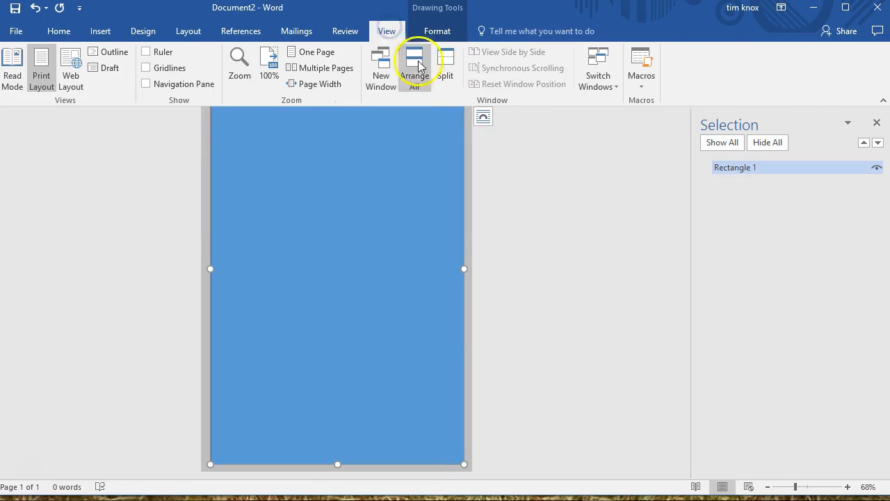
click(311, 52)
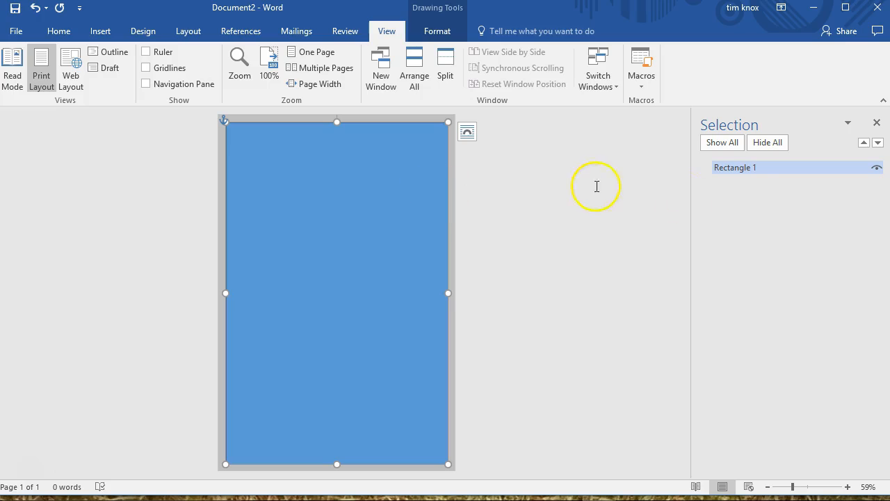
click(755, 167)
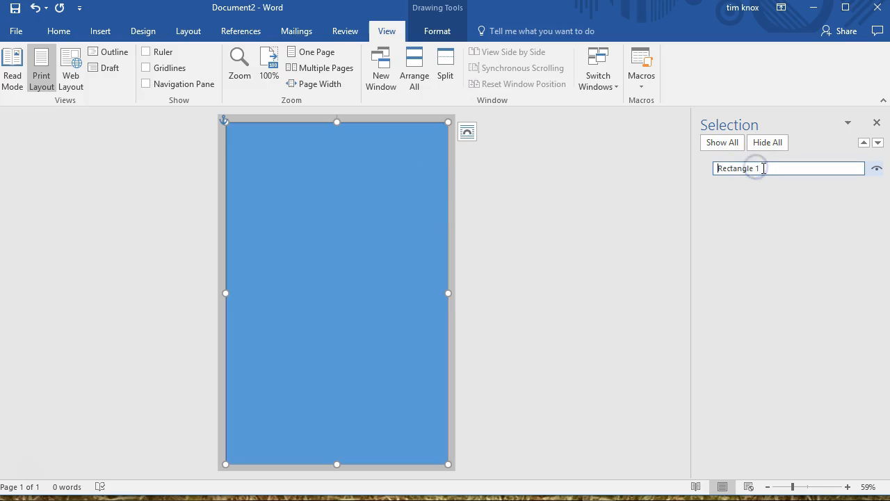
text(white background)
key(Return)
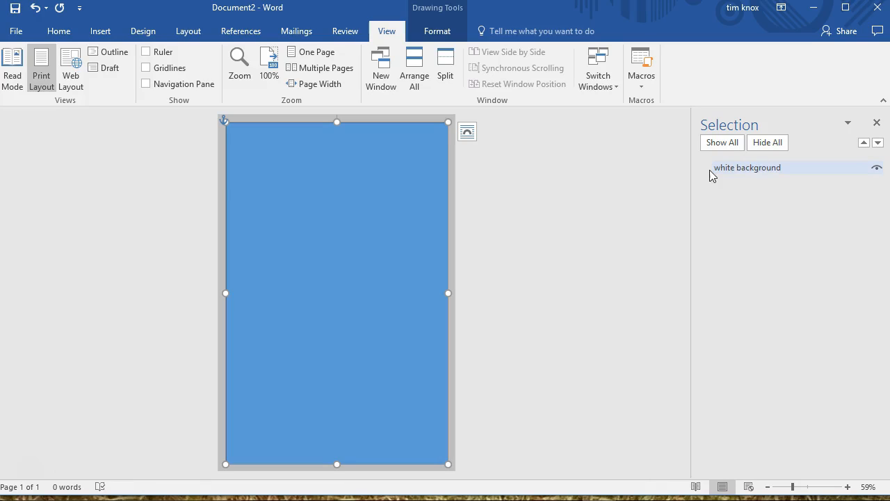
Set the rectangle's text wrapping to Behind Text
right_click(446, 146)
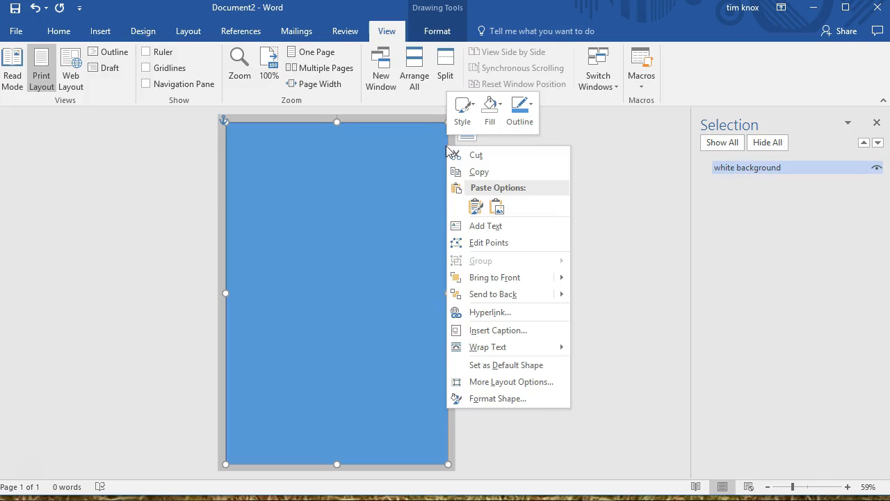
mouse_move(473, 352)
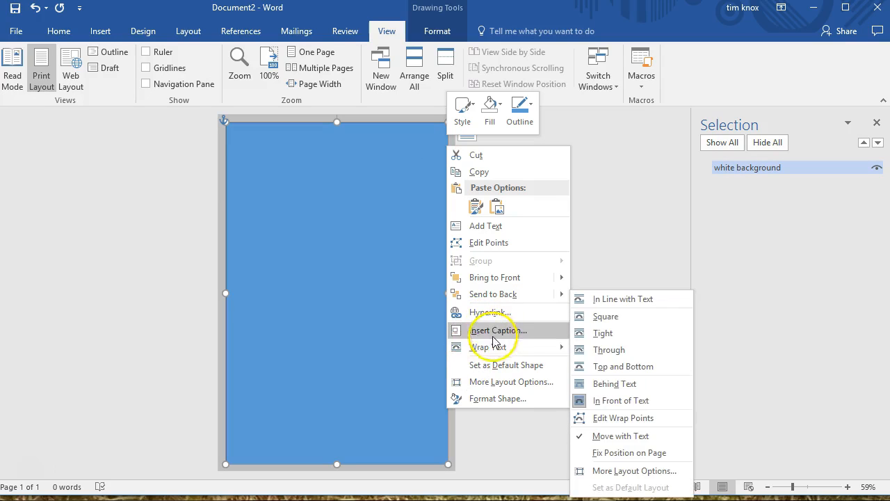
click(597, 383)
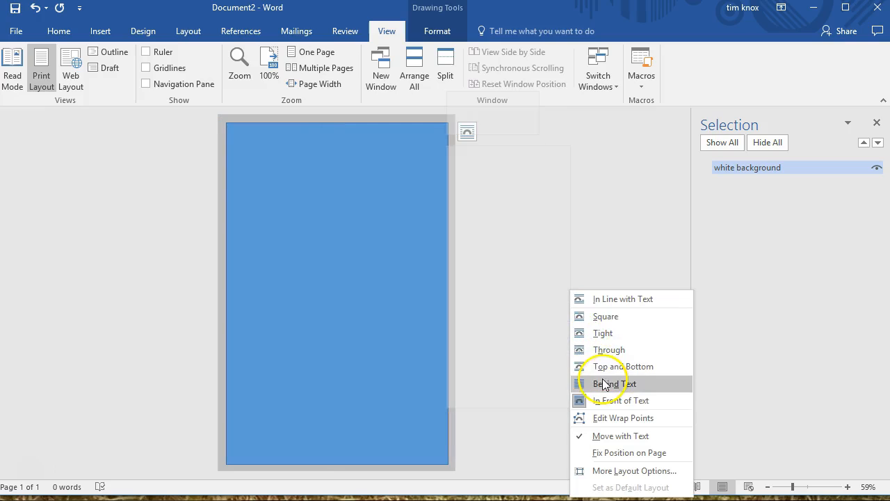
Fill the rectangle with solid white and remove its outline
right_click(385, 124)
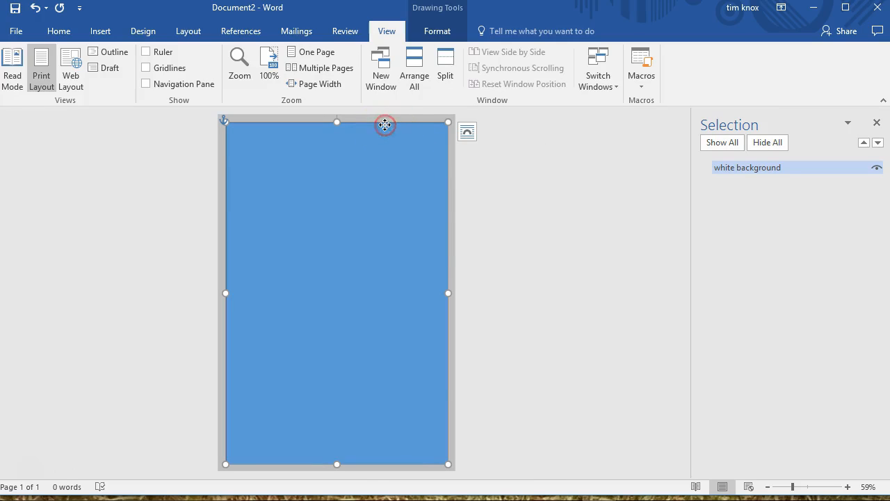
click(436, 377)
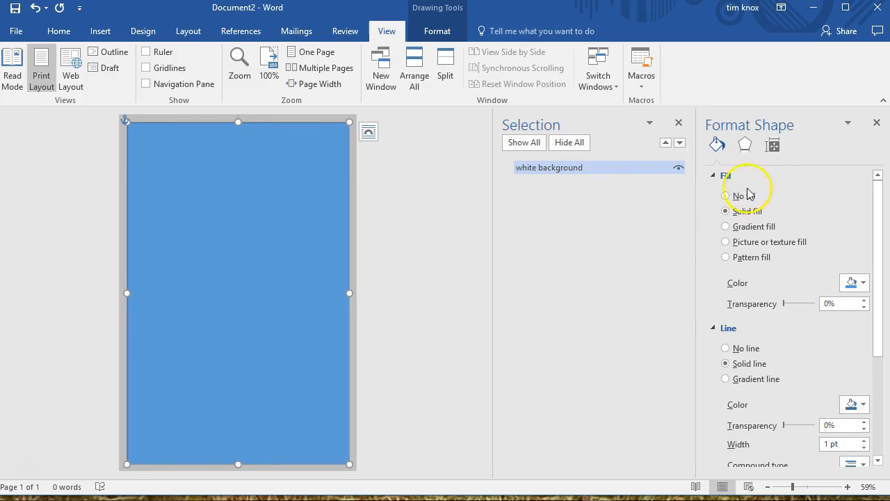
click(854, 282)
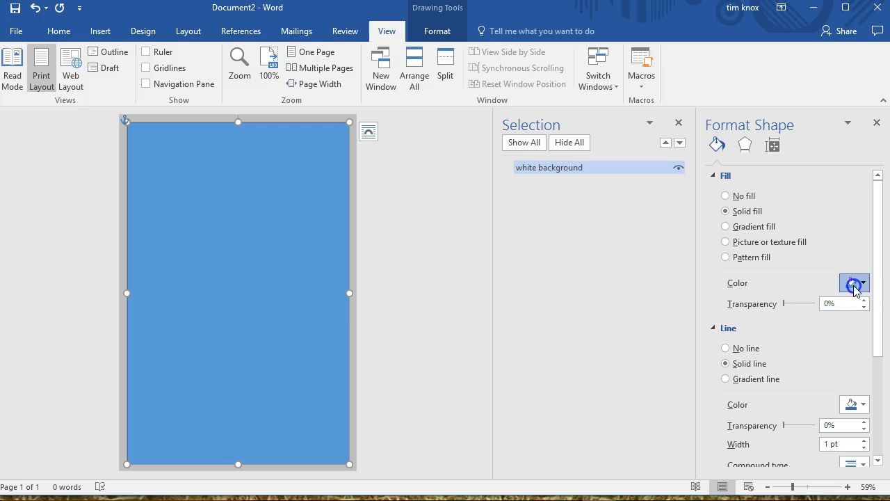
click(803, 314)
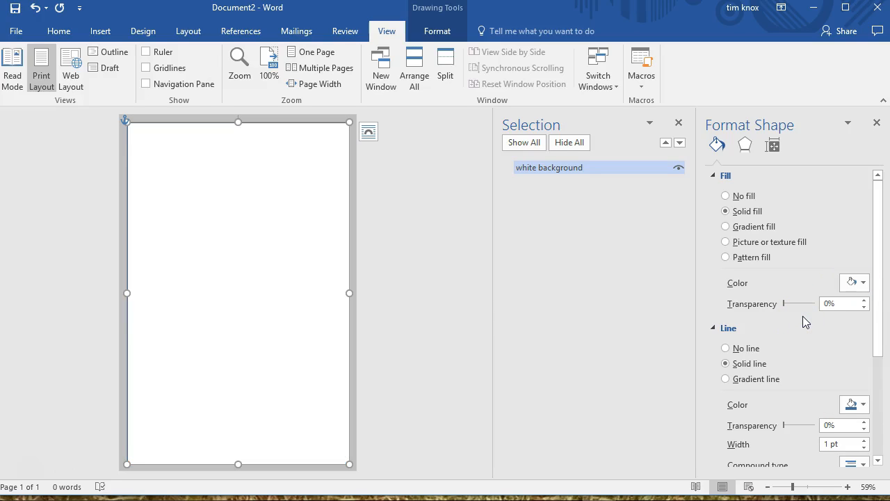
click(726, 349)
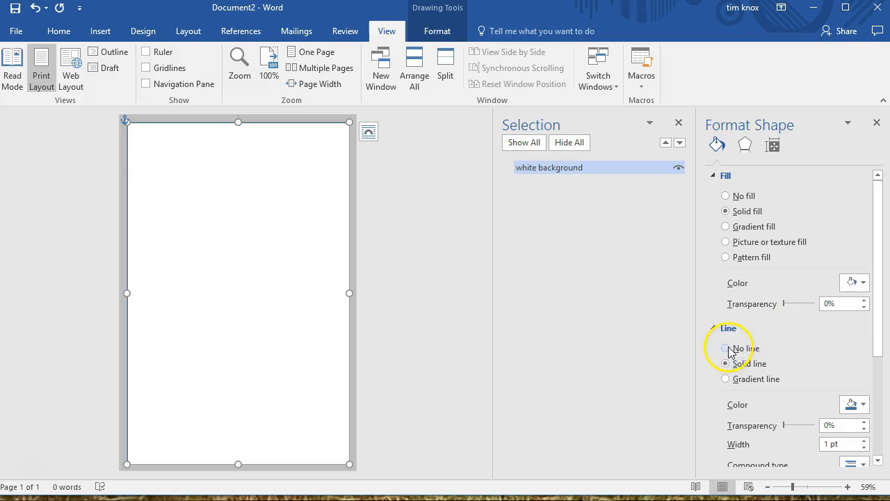
click(408, 228)
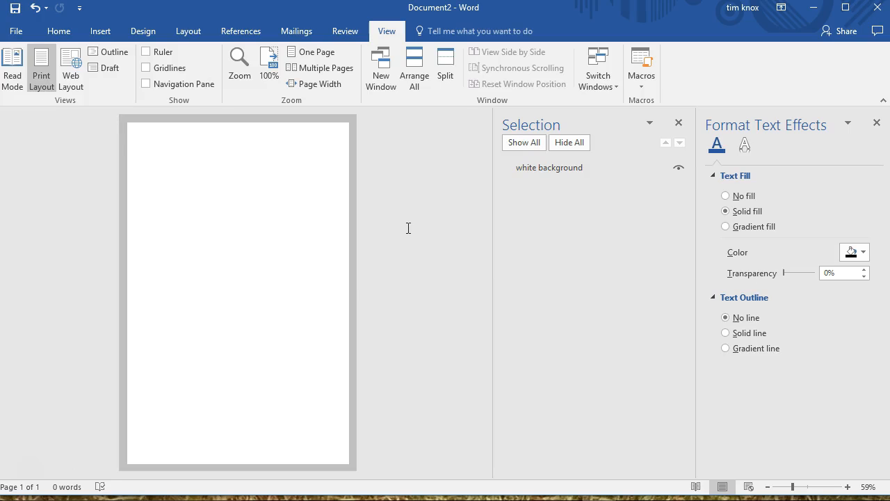
Give the white rectangle a solid outline in the darkest gray shade of White, Background 1
click(318, 135)
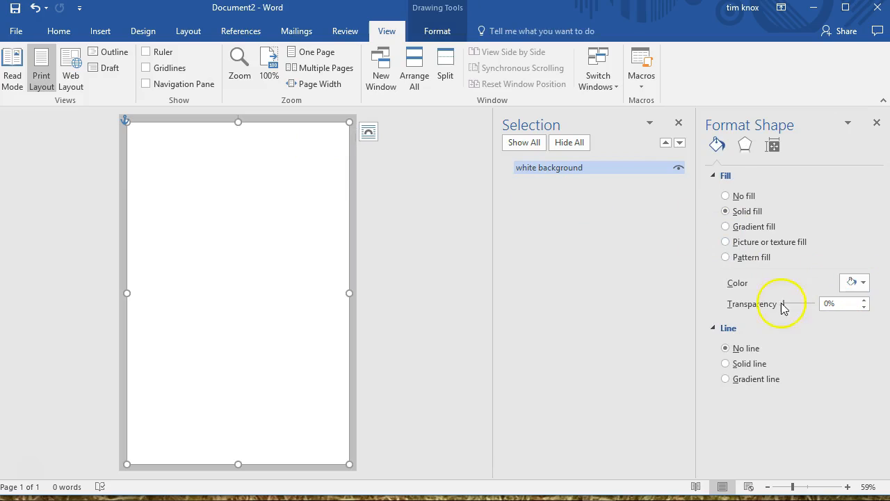
click(726, 364)
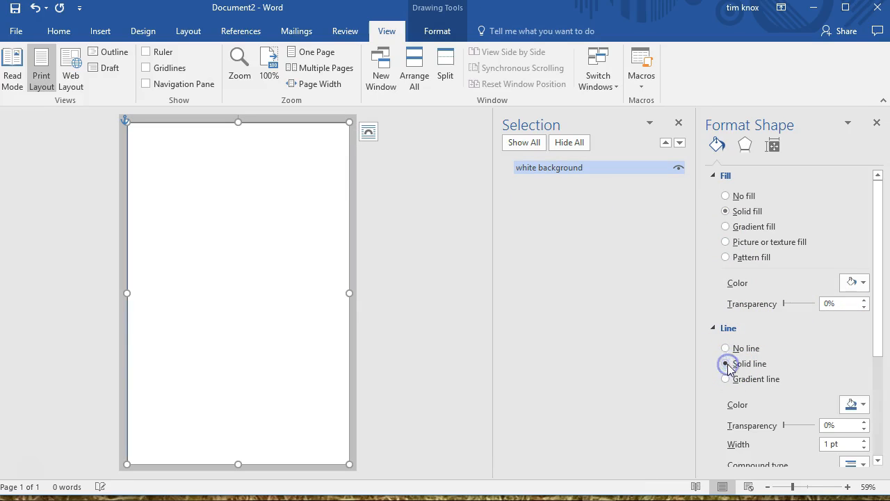
click(863, 406)
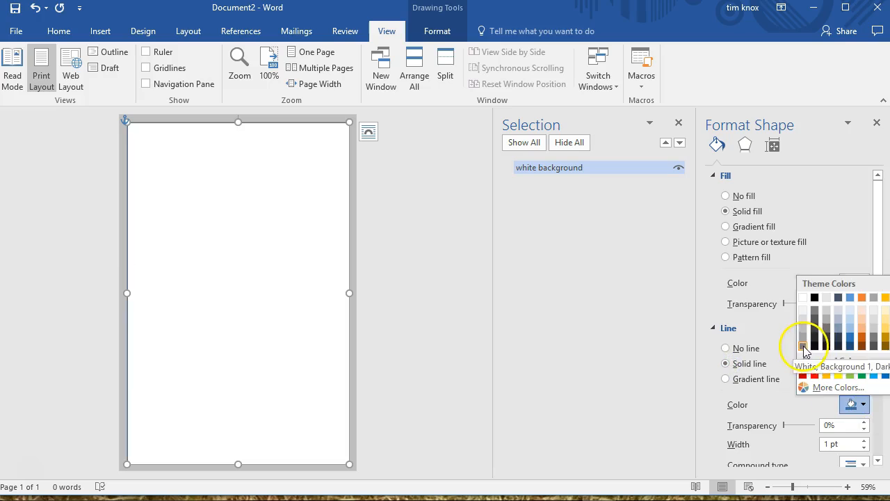
click(804, 346)
click(455, 212)
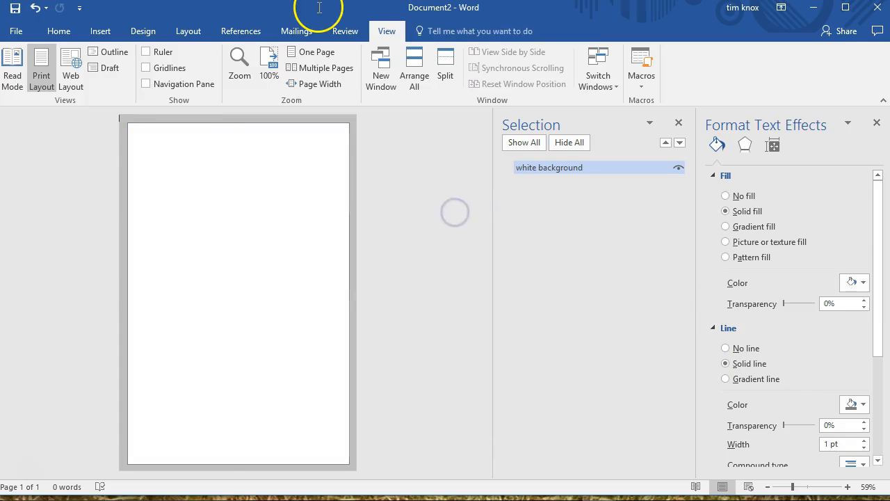
Set the white rectangle's outline width to 1.5 pt and return to the whole-page view
click(264, 62)
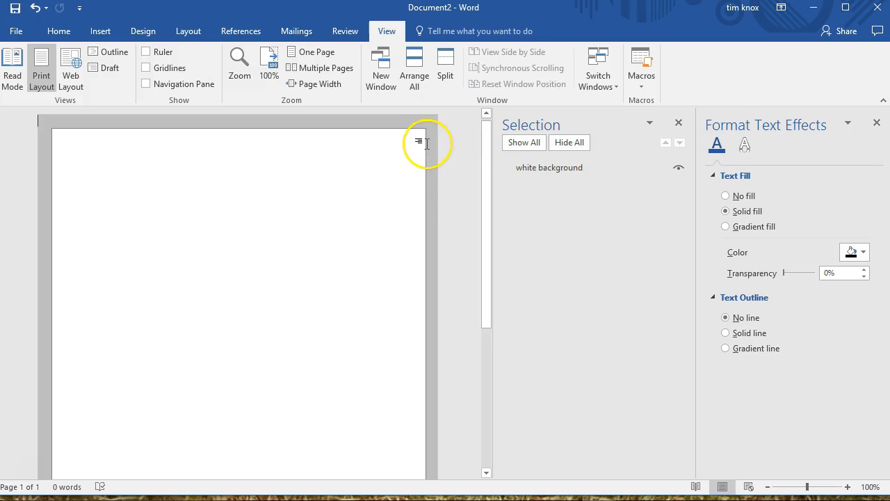
click(425, 136)
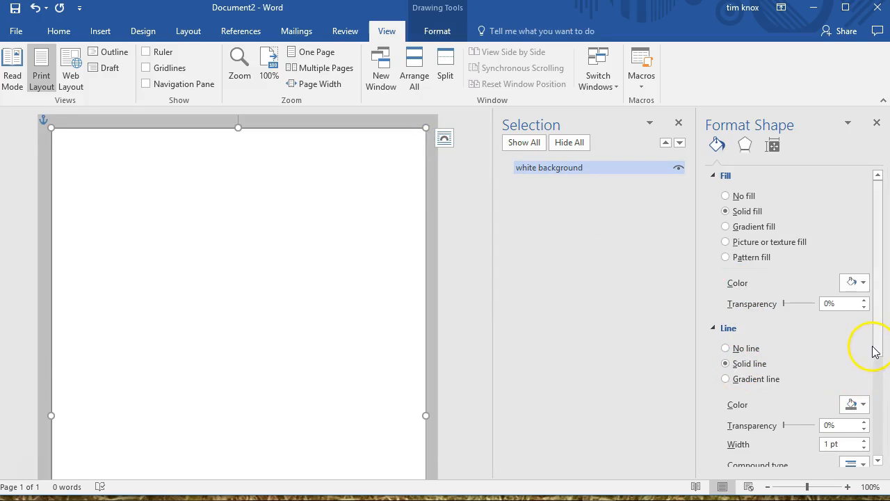
drag(876, 342, 874, 357)
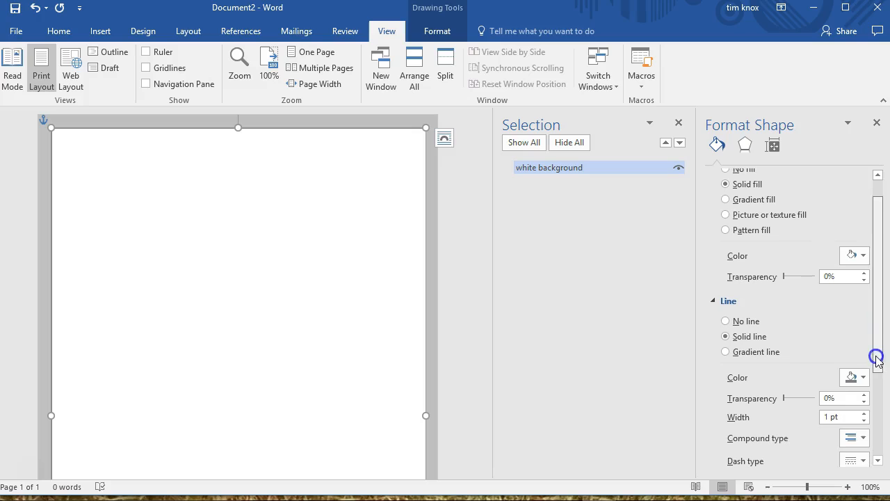
click(864, 414)
click(864, 413)
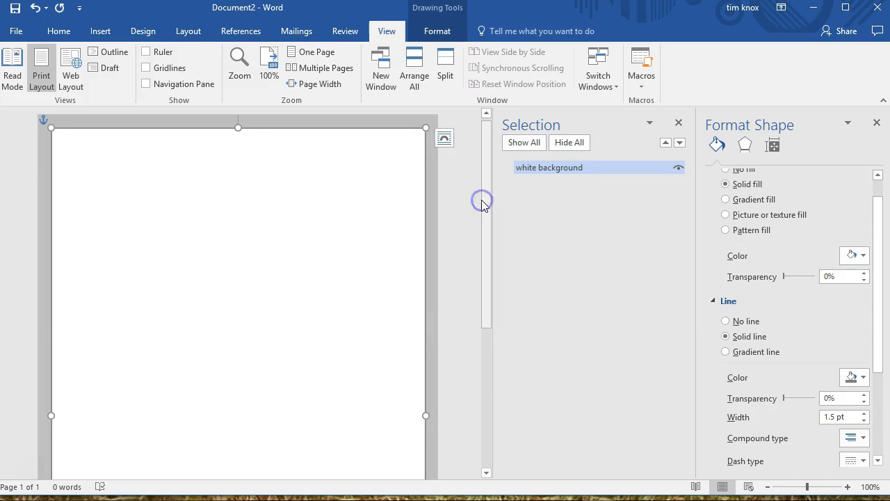
click(463, 190)
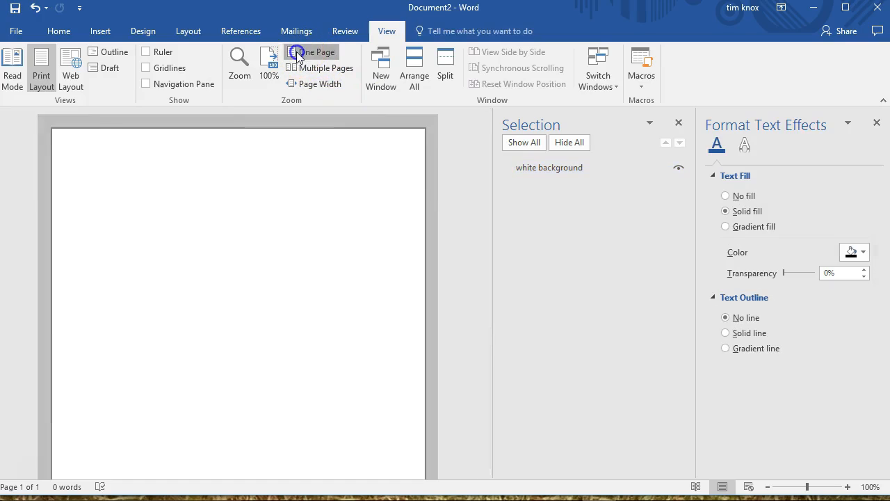
click(296, 54)
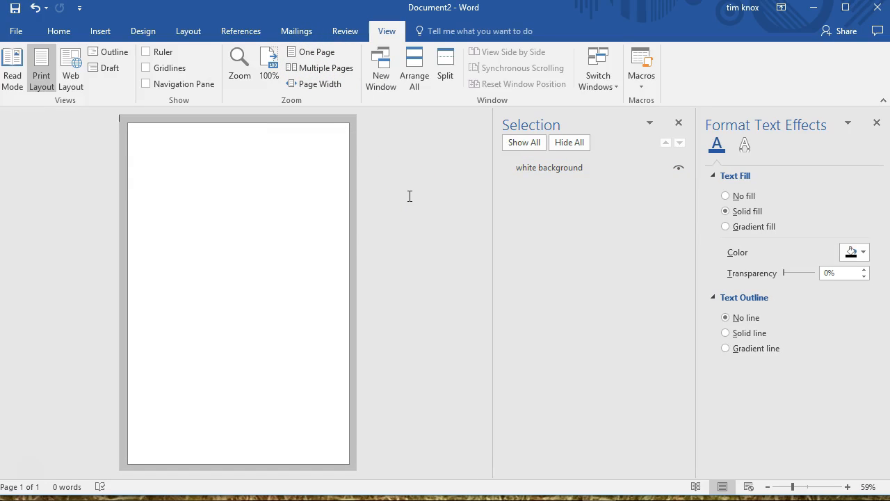
Insert the picture of the cylindrical letter-dial device from file and select it on the page
click(100, 33)
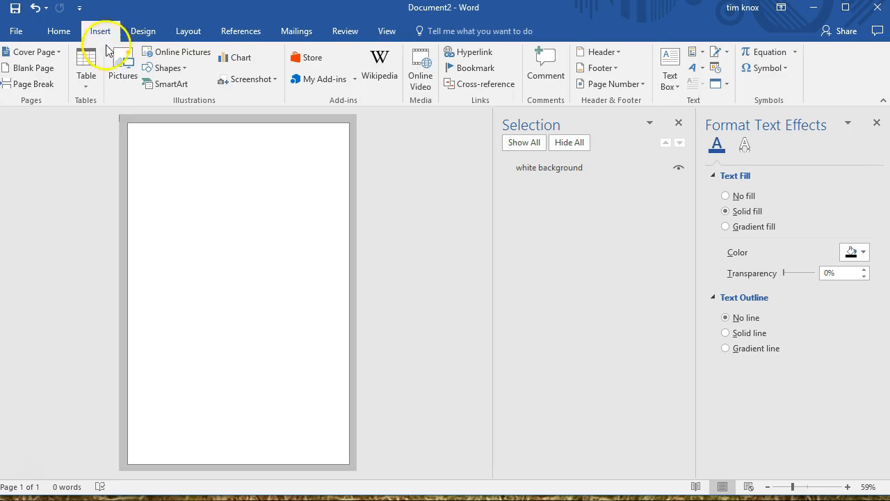
click(119, 61)
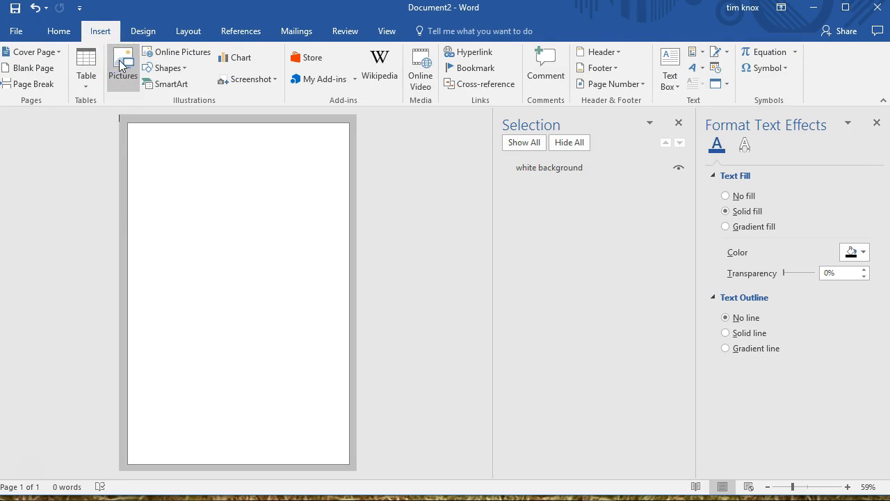
click(341, 309)
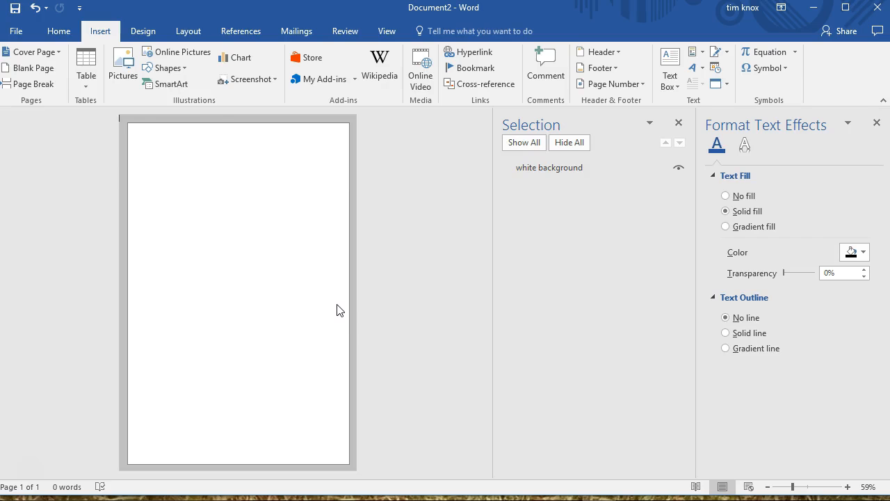
click(178, 143)
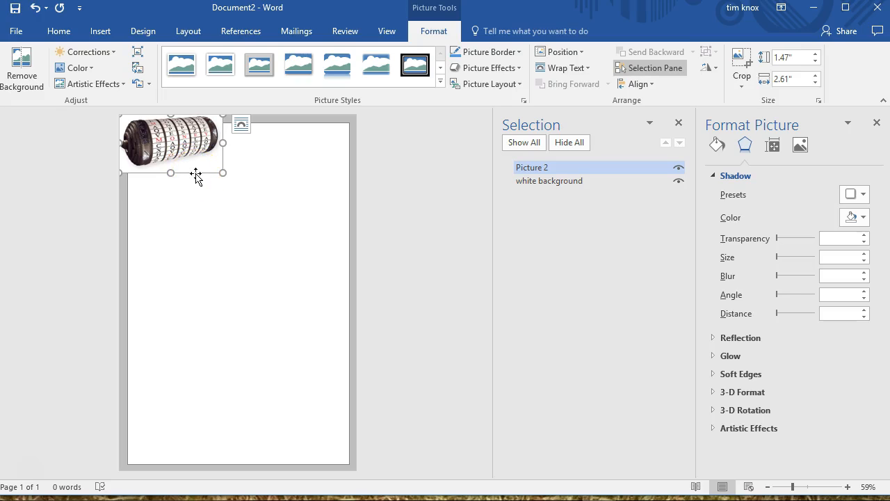
Rename the inserted picture object as codex
click(549, 168)
drag(552, 168, 515, 167)
text(codex)
key(Return)
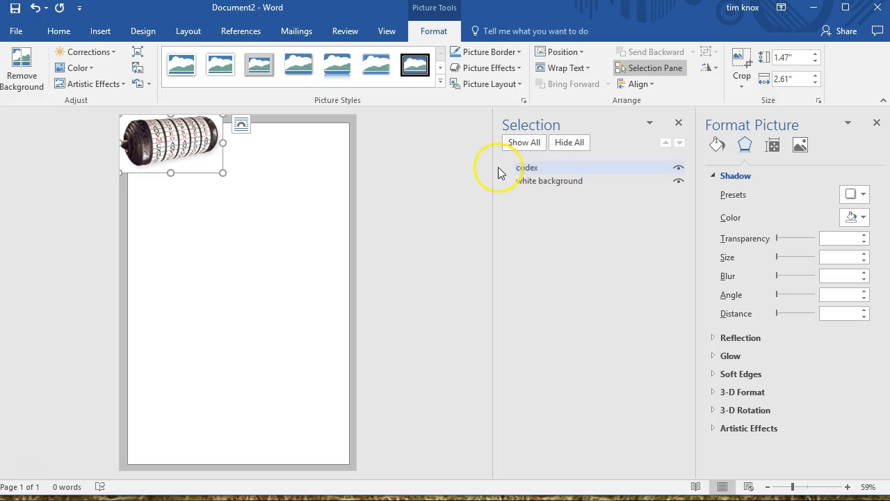
Set the codex picture's text wrapping to Behind Text
right_click(212, 172)
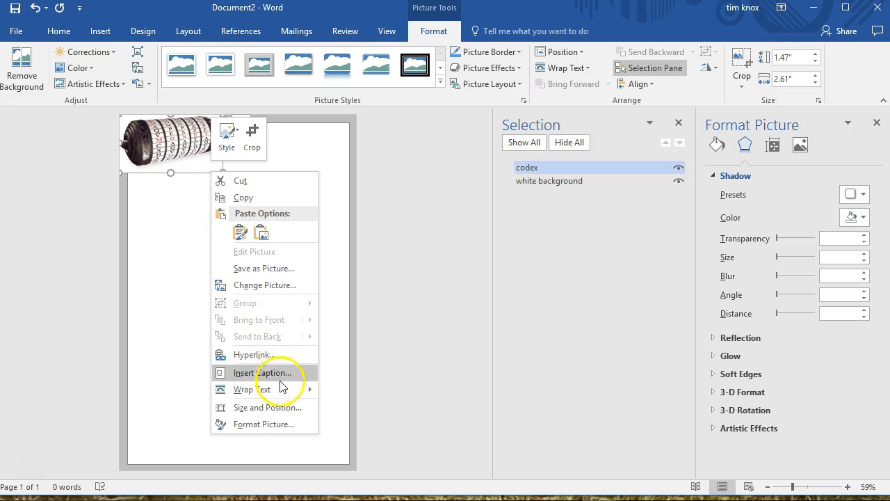
mouse_move(283, 390)
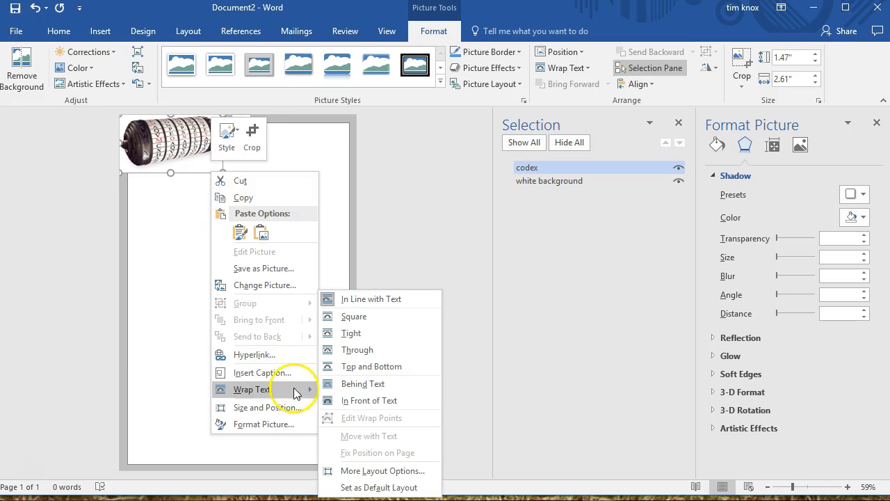
click(348, 383)
Move the codex picture to the middle of the page and enlarge it to about 2.77" high by 4.93" wide
drag(167, 144, 188, 252)
drag(245, 282, 318, 332)
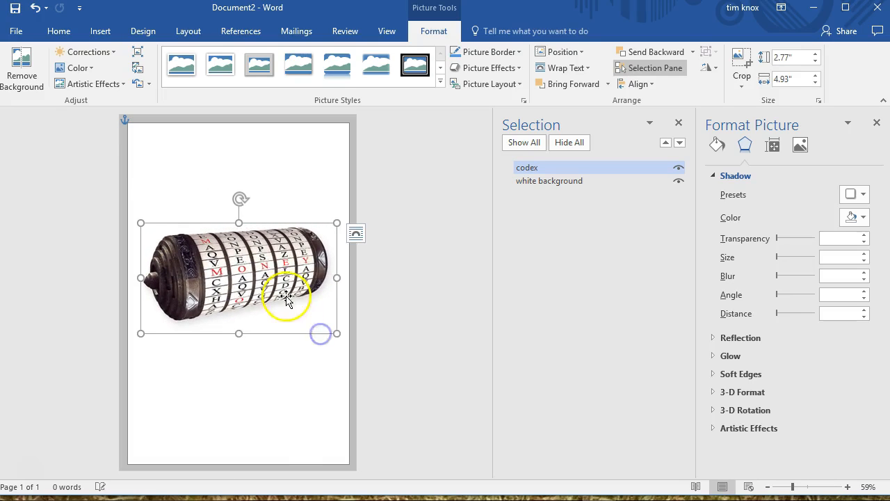
drag(269, 283, 275, 285)
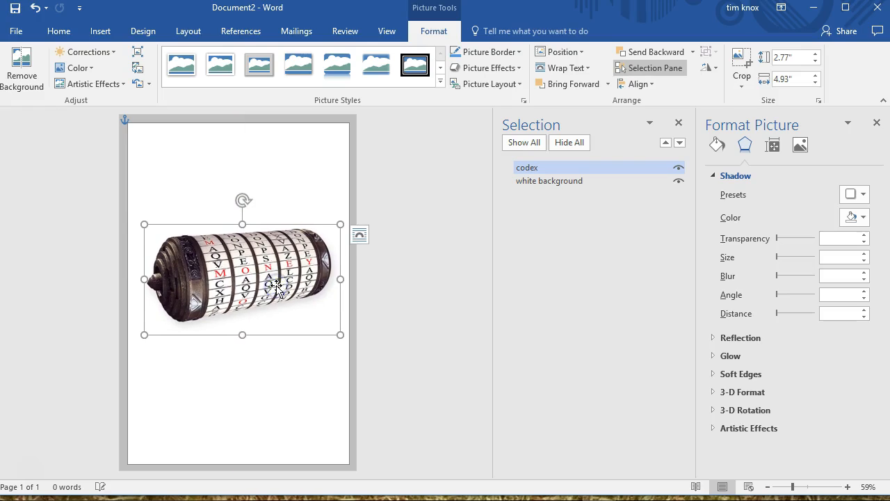
click(391, 271)
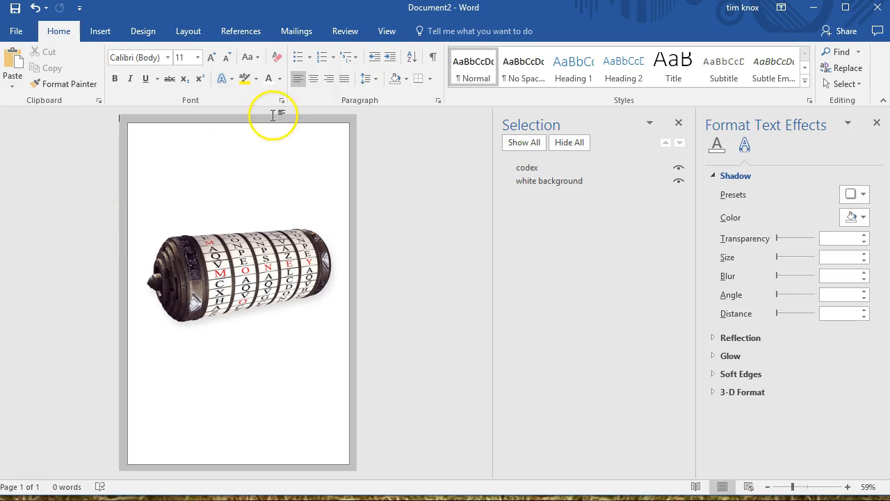
Draw a text box about 1.37" by 5.35" across the top of the white rectangle, containing the text CRACKING
click(99, 31)
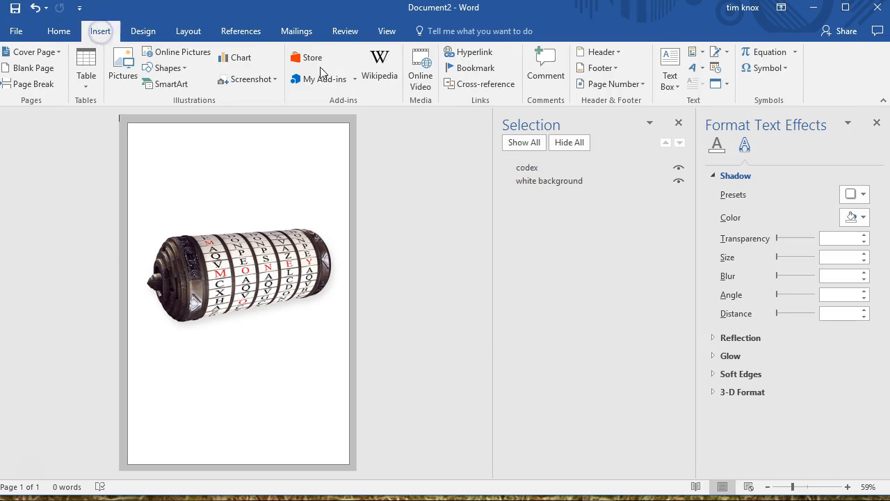
click(672, 81)
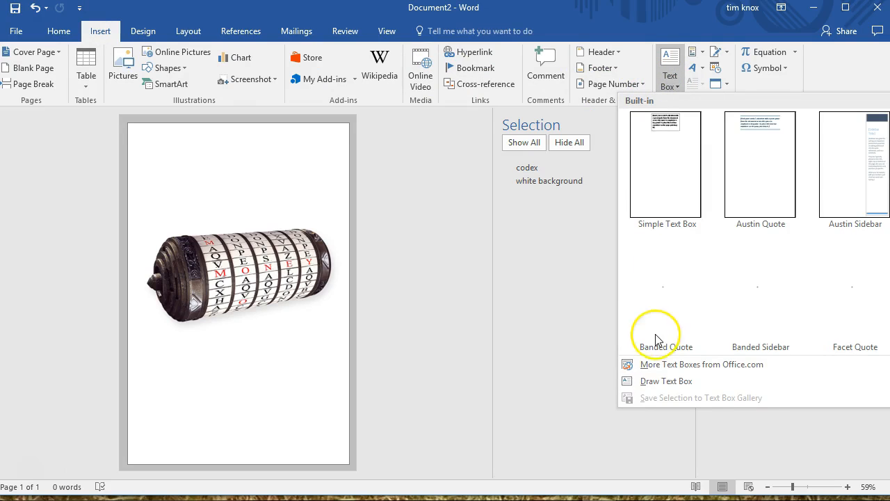
click(657, 382)
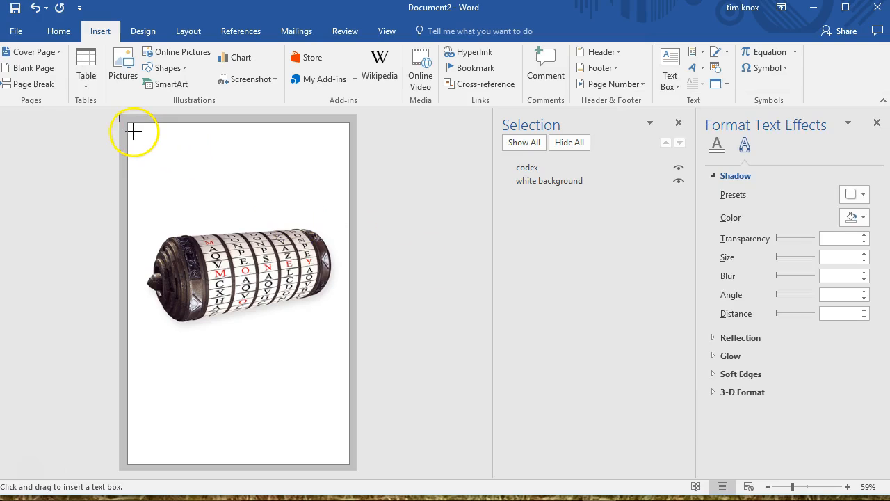
drag(132, 132, 344, 185)
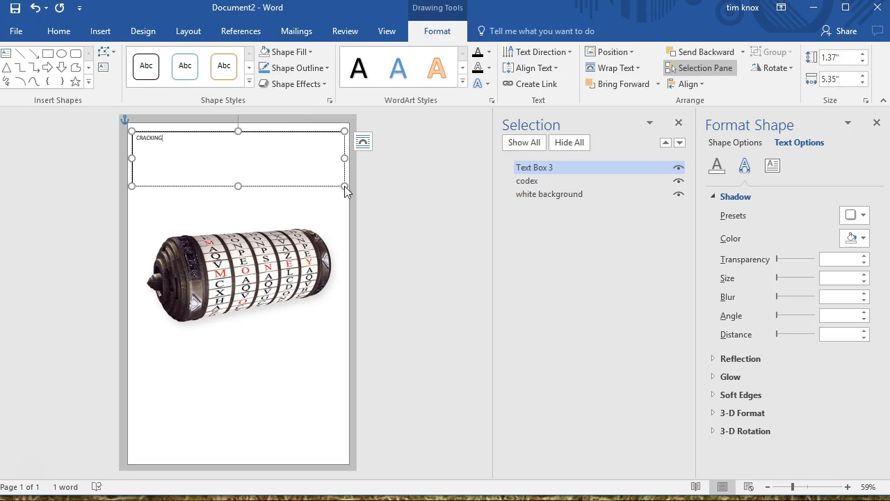
Color the CRACKING text standard red and set its font size to 72
key(ctrl+a)
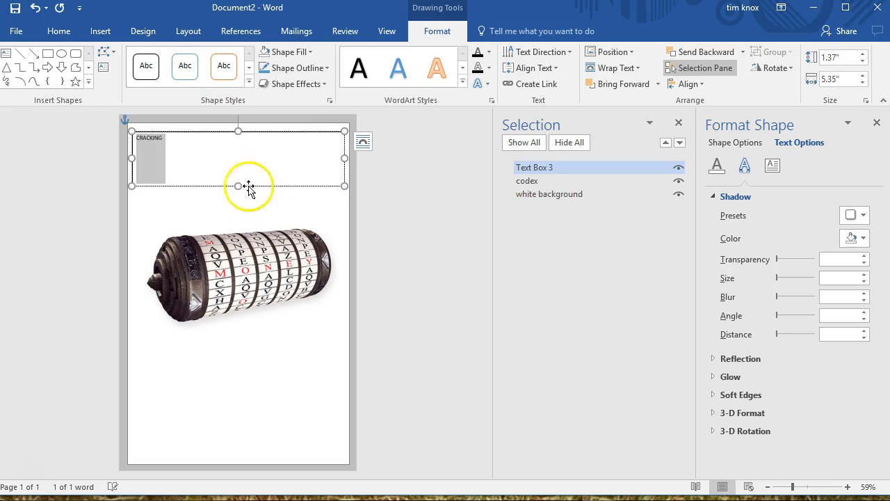
click(63, 32)
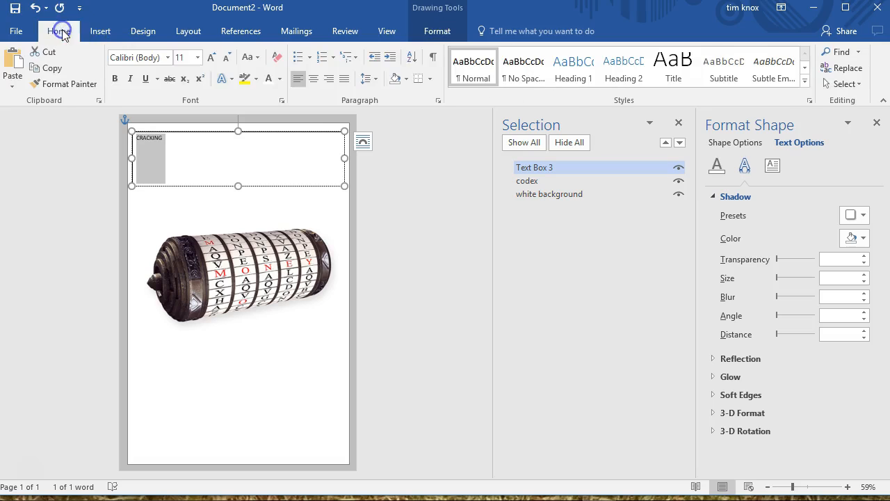
click(280, 79)
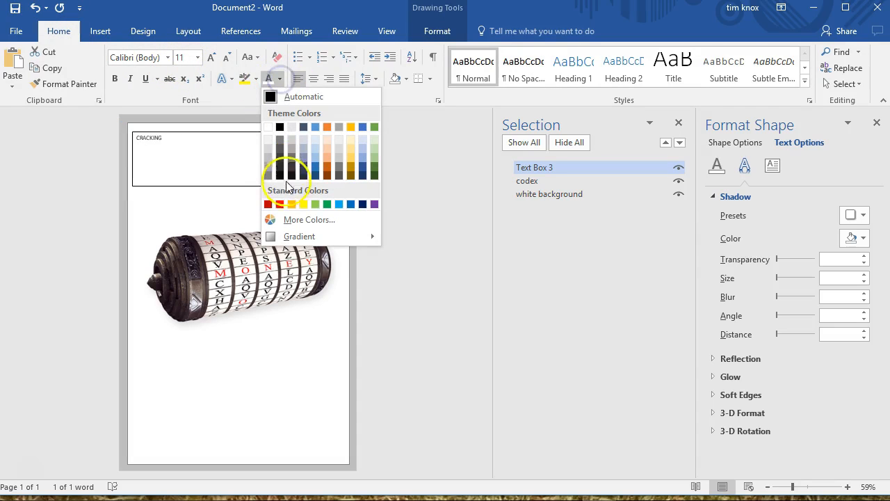
click(280, 204)
click(197, 58)
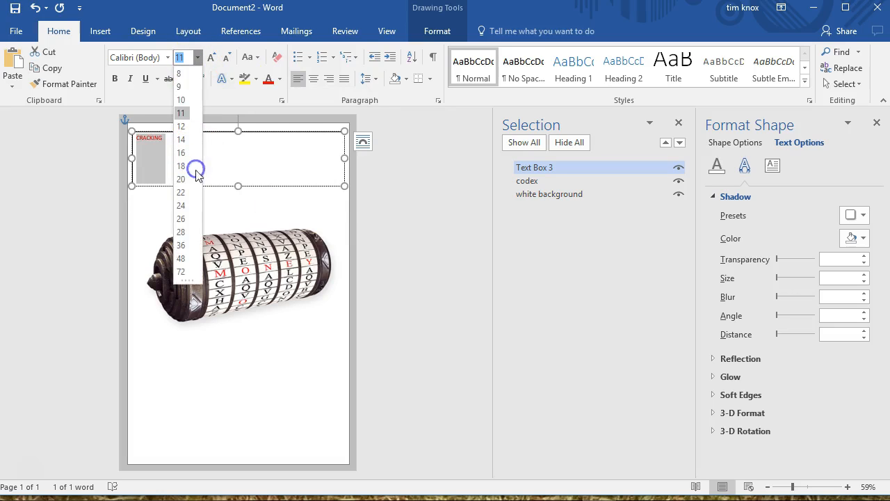
click(181, 271)
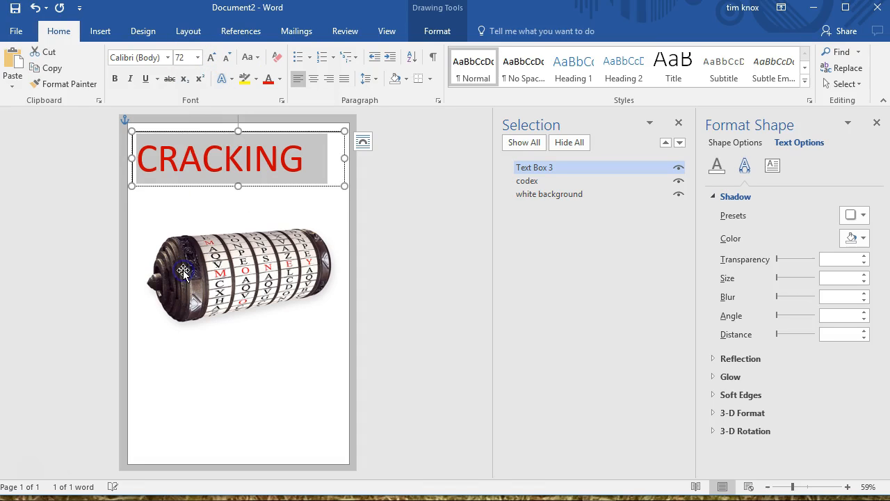
Change the CRACKING text's font to Copperplate Gothic Bold and its size to 62
click(167, 59)
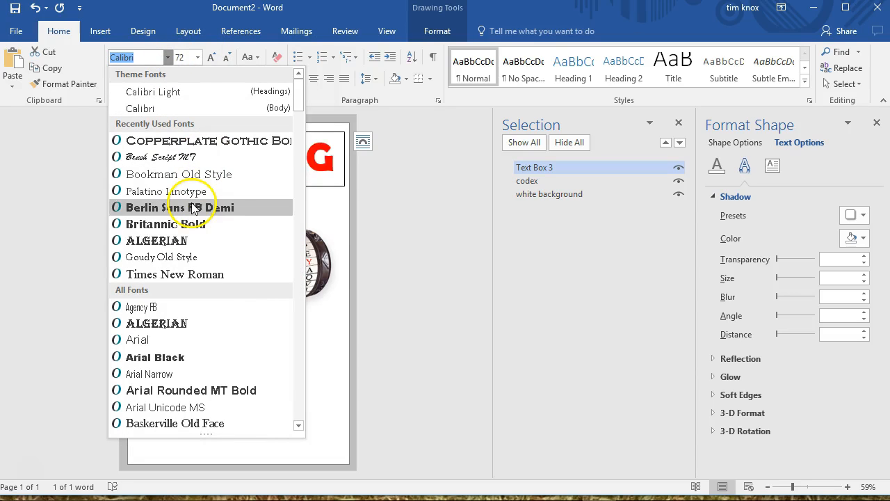
click(235, 146)
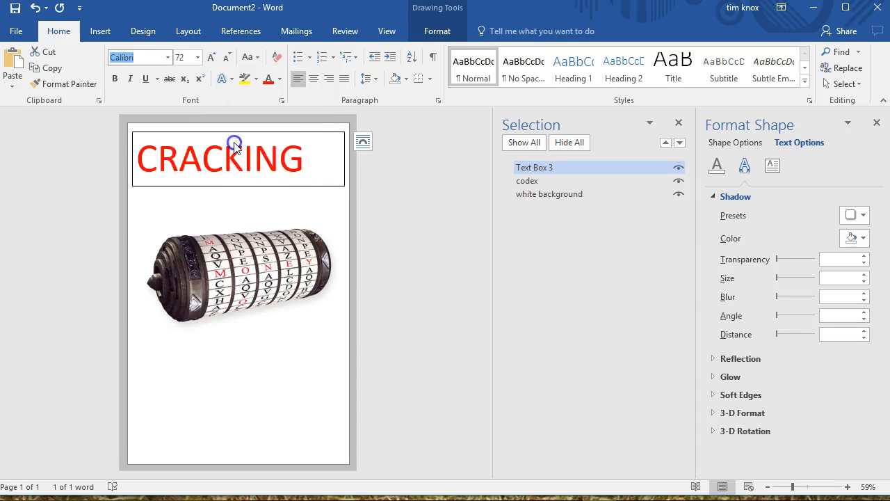
click(179, 59)
text(6)
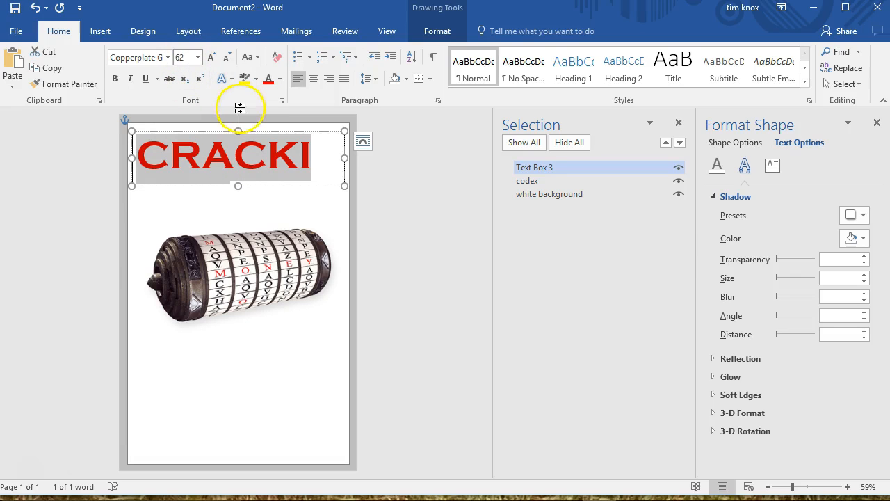
Widen the title text box to the page edge so the word fits on one line, and rename the object CRACKING
drag(346, 160, 356, 160)
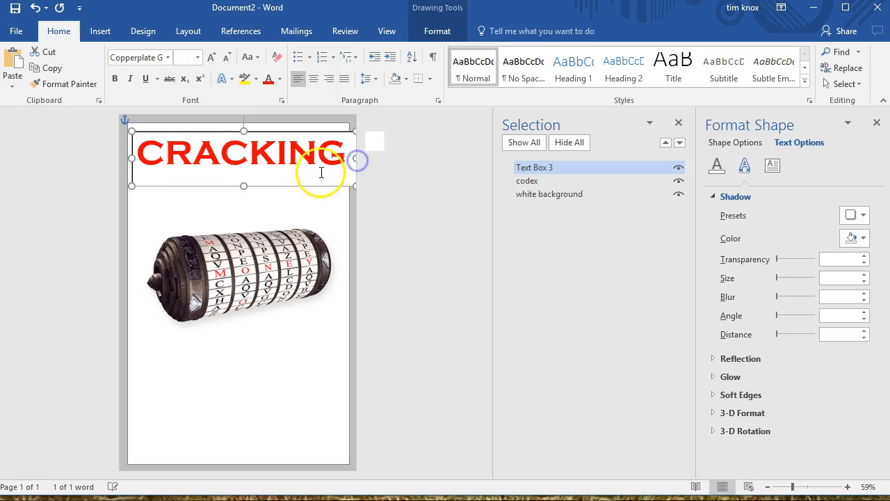
click(308, 185)
click(557, 167)
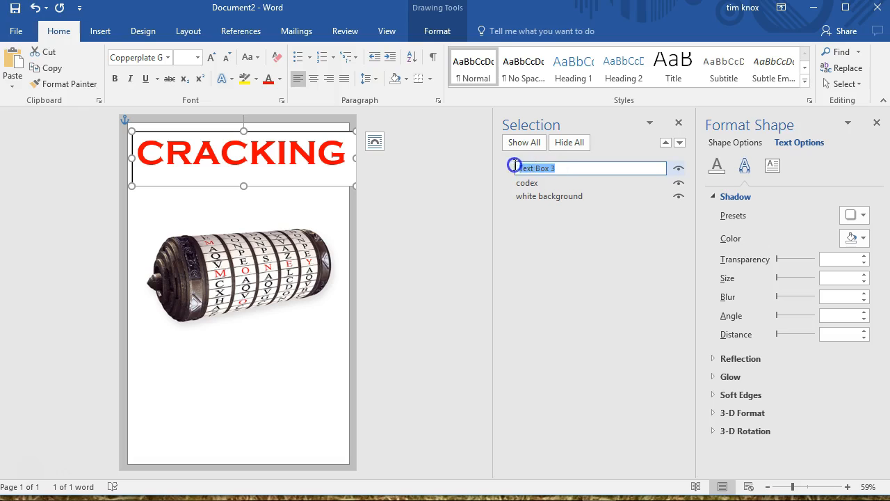
text(CRACKING)
key(Return)
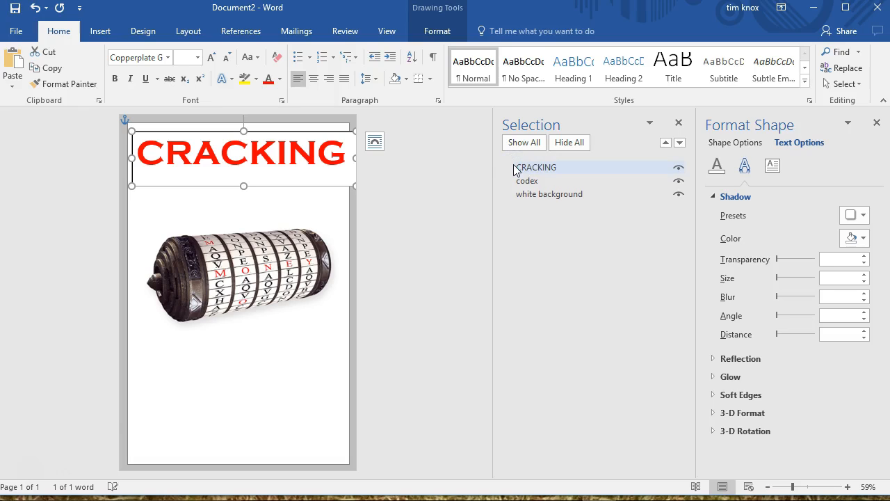
Set the CRACKING text box's wrapping to Behind Text
right_click(296, 186)
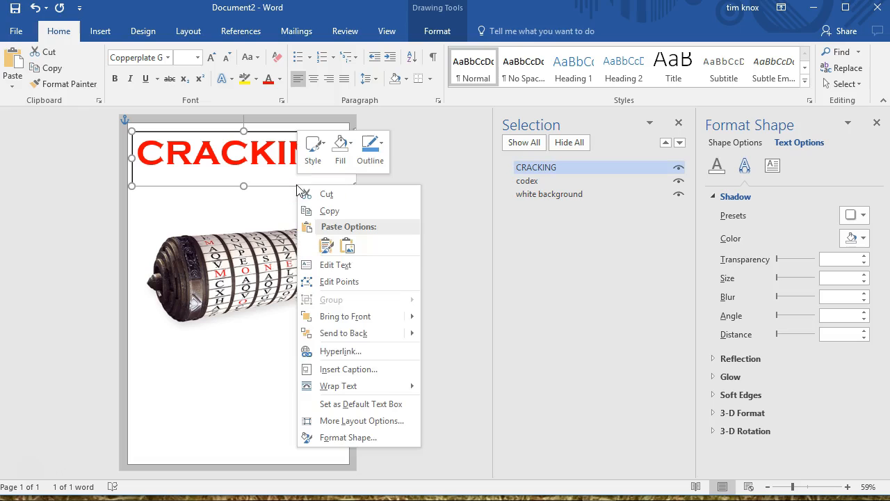
mouse_move(375, 385)
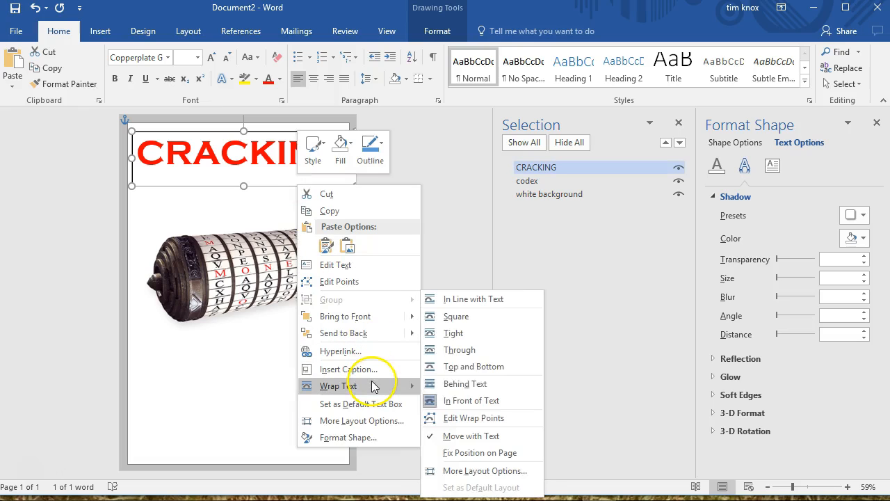
click(445, 384)
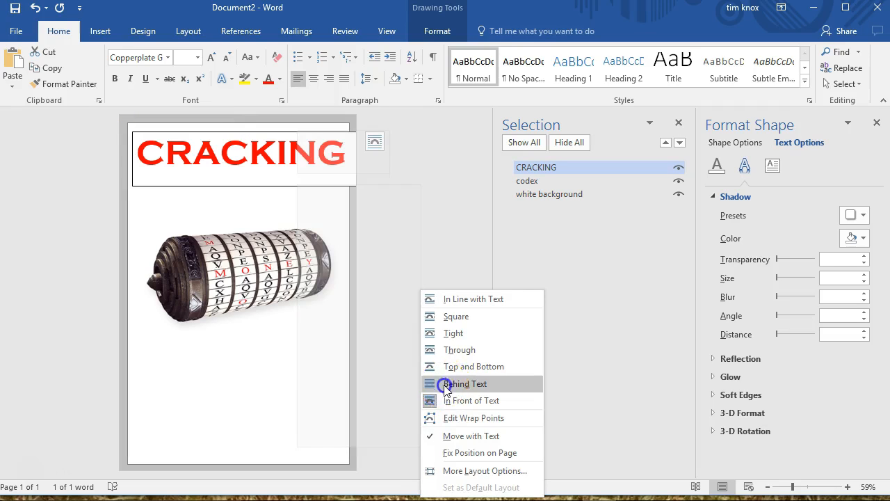
Reduce the font size of the whole CRACKING text box to 60
click(286, 186)
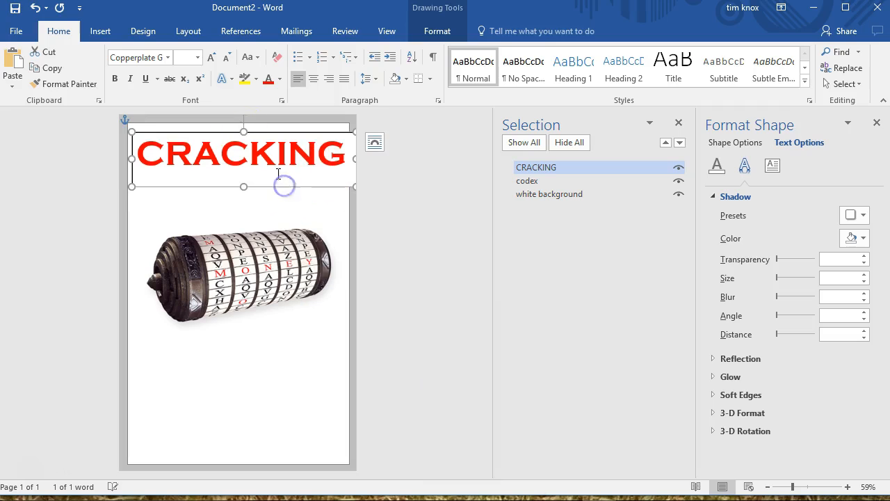
click(198, 58)
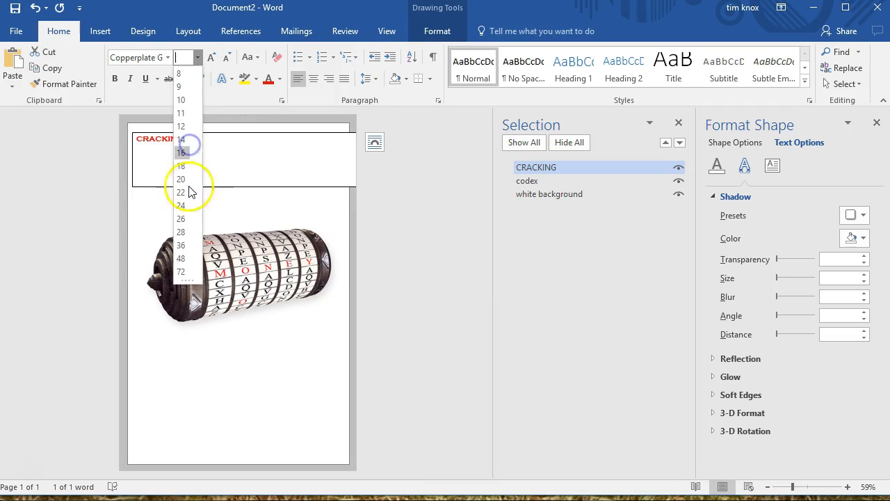
click(182, 258)
click(179, 59)
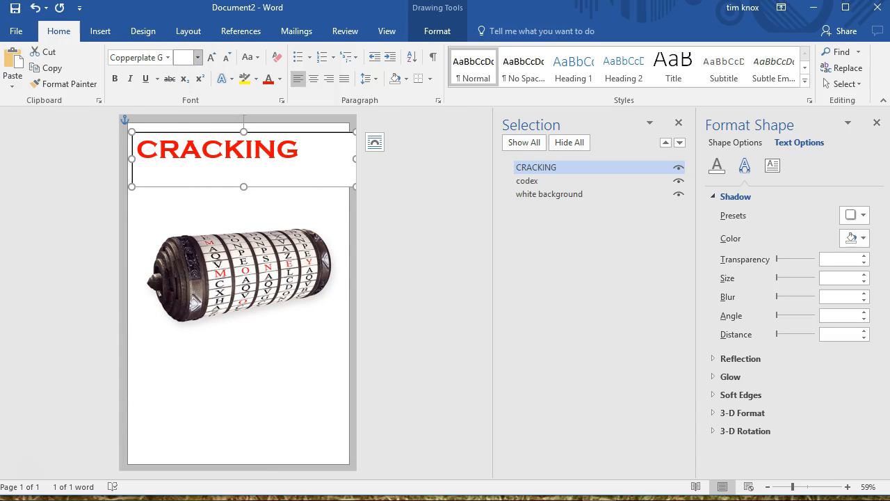
text(60)
key(Return)
click(400, 214)
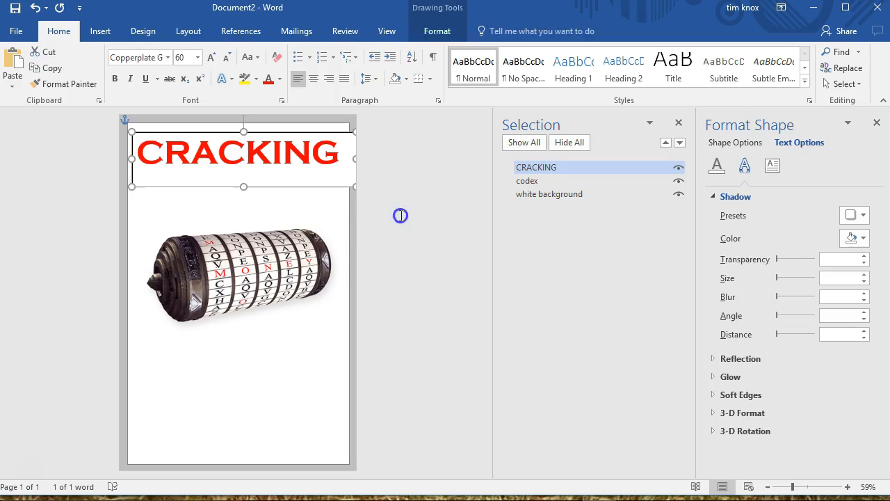
Format the CRACKING text box with no fill and no line
click(317, 187)
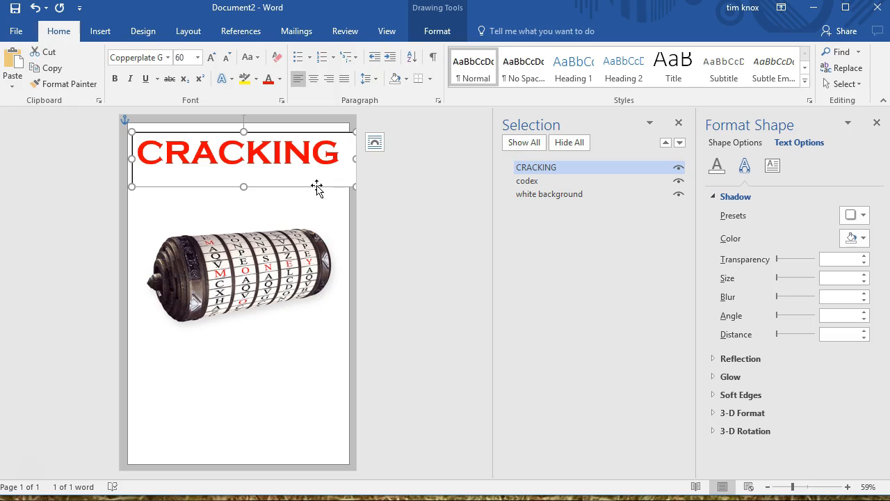
click(747, 144)
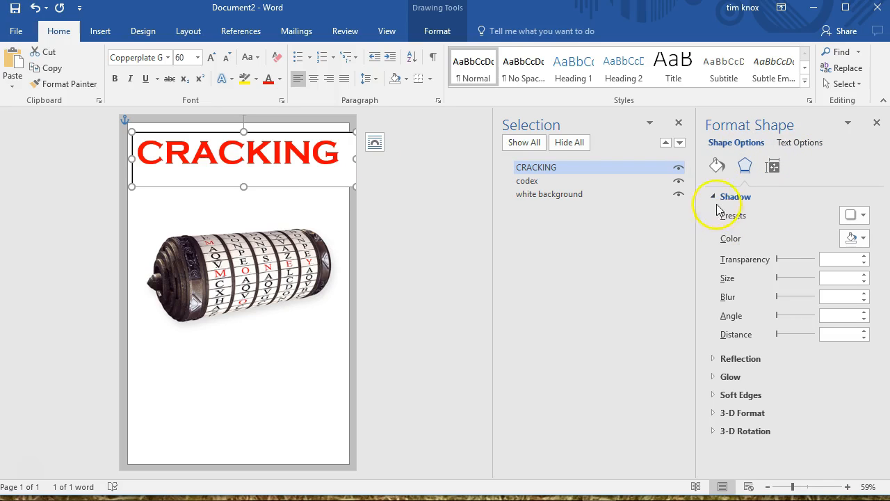
click(717, 166)
click(743, 233)
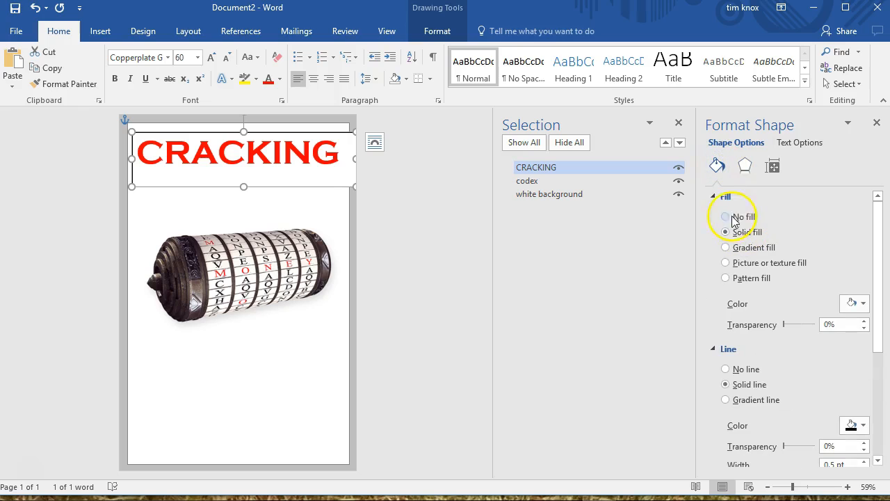
click(726, 218)
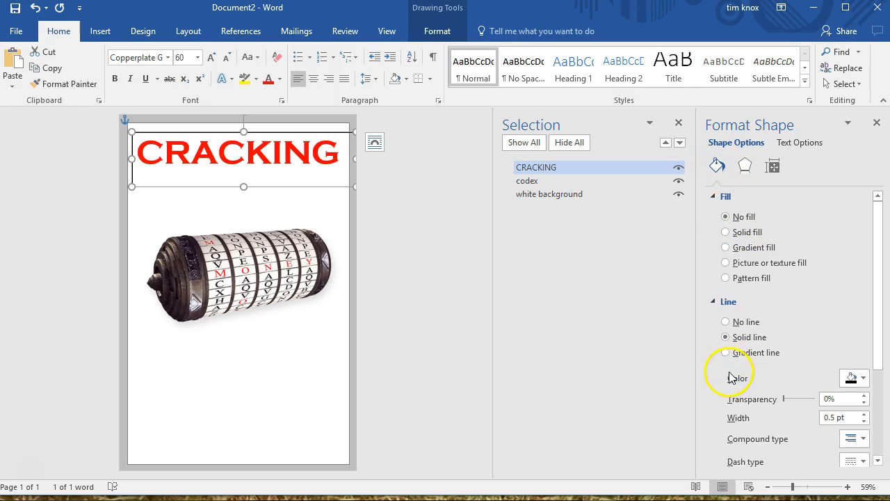
click(725, 322)
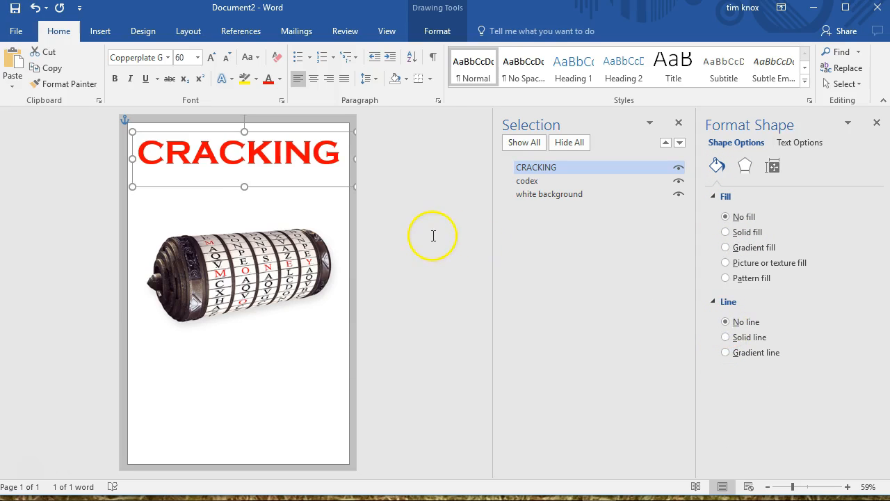
Narrow the CRACKING text box to fit inside the white rectangle and set its font size to 54
drag(355, 158, 346, 157)
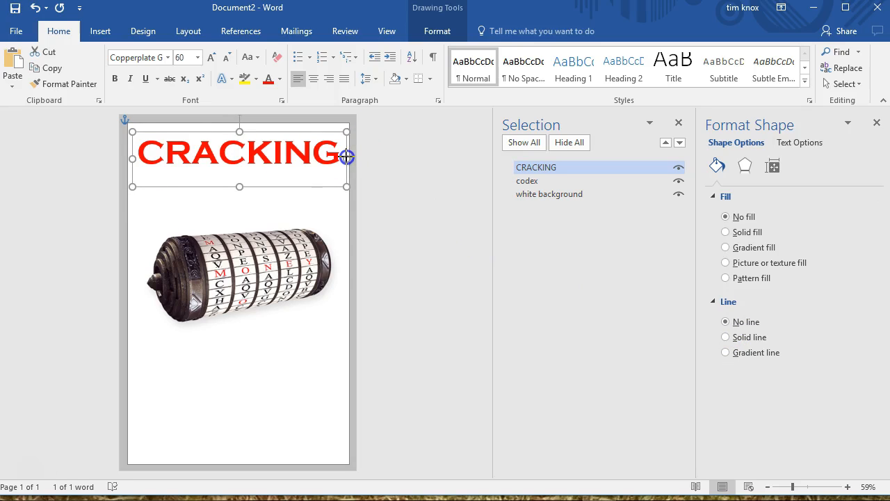
click(181, 57)
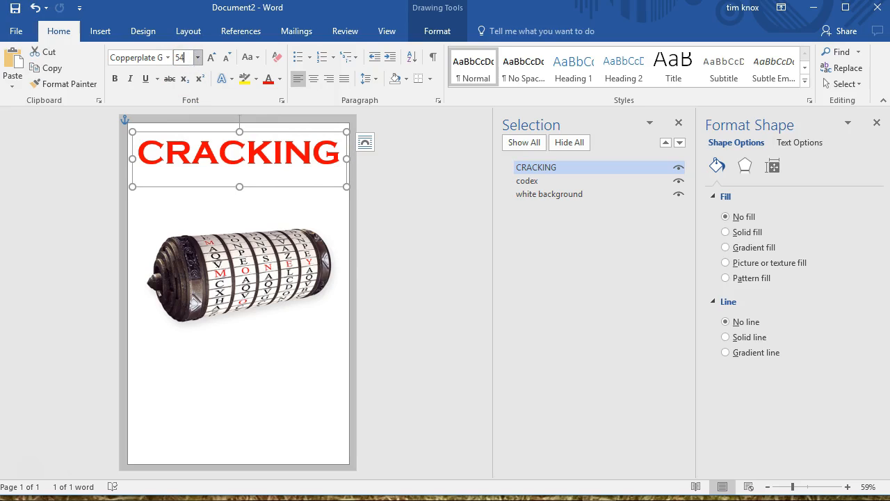
key(Return)
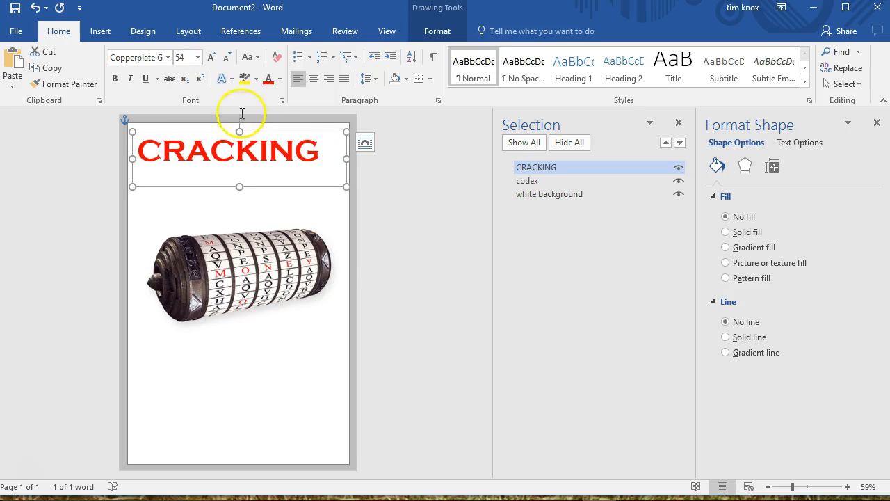
Center the CRACKING text in its text box and nudge the box slightly up within the white rectangle
click(313, 79)
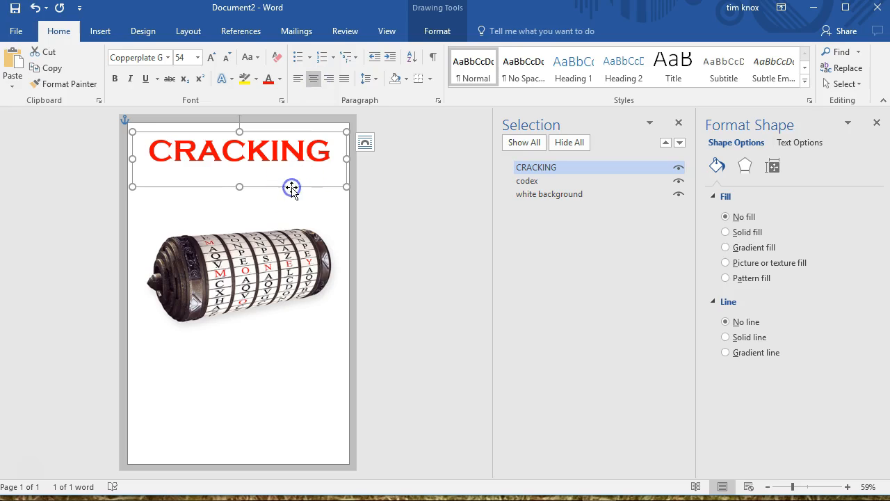
key(Left)
key(Left)
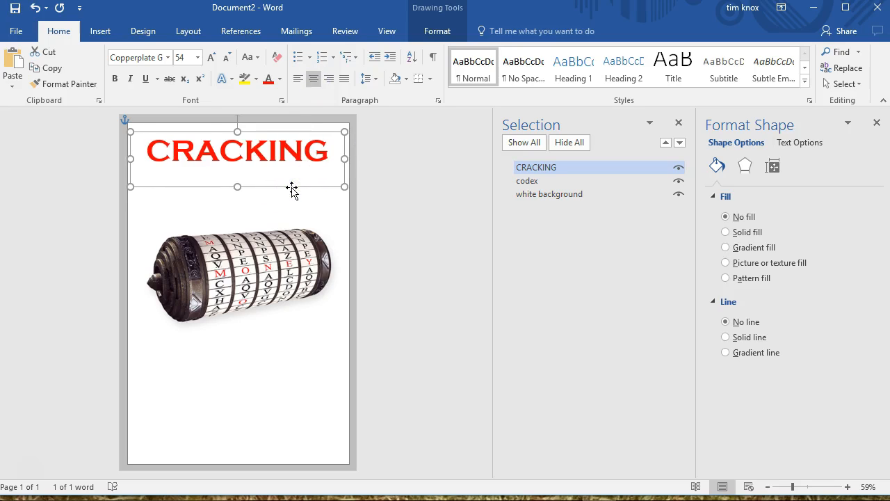
key(Up)
key(Left)
key(Right)
key(Right)
key(Right)
key(Up)
key(Up)
key(Up)
Shorten the CRACKING text box from below so it fits closely around its single line of text
click(238, 185)
drag(237, 183, 239, 170)
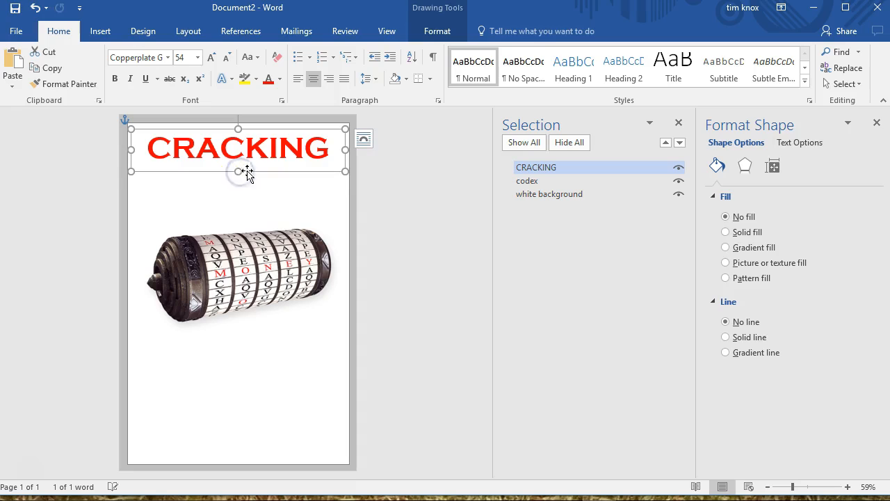
click(408, 192)
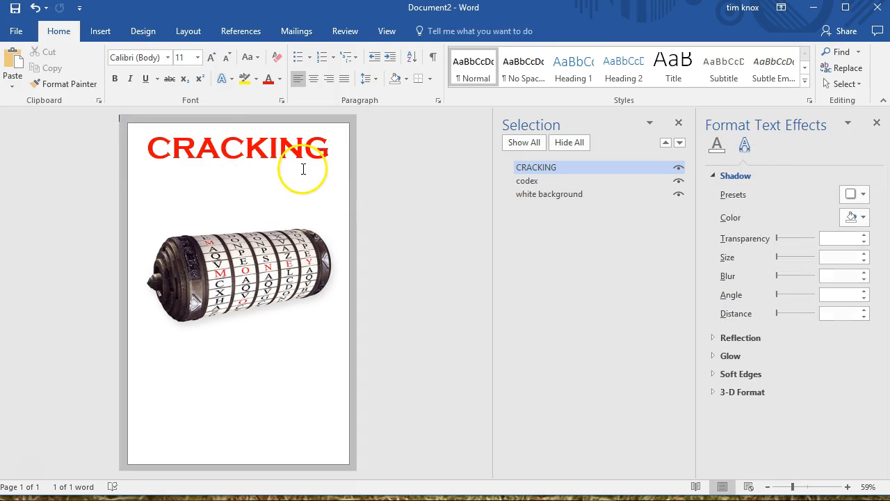
Duplicate the CRACKING text box and place the copy directly beneath the original, aligned with it
click(242, 164)
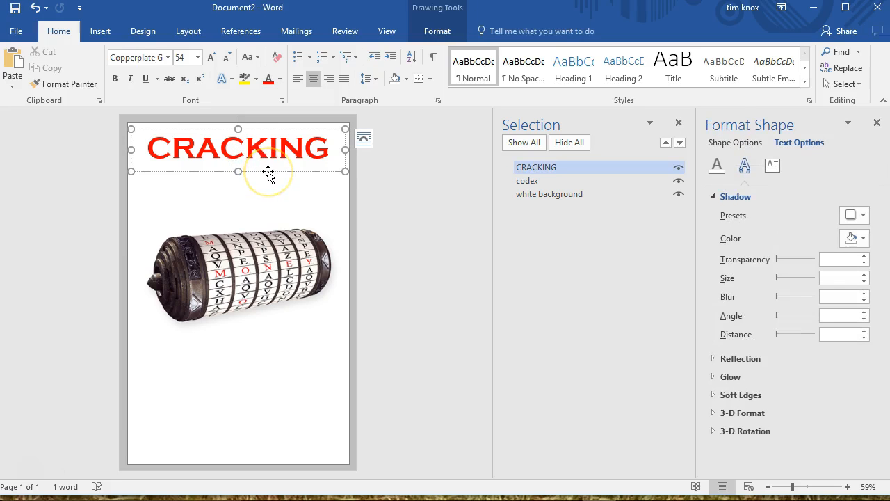
click(269, 172)
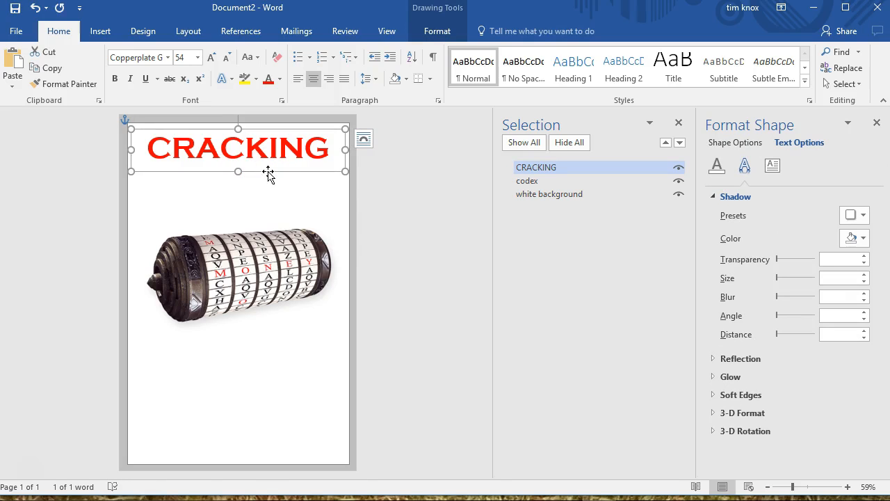
key(ctrl+c)
key(ctrl+v)
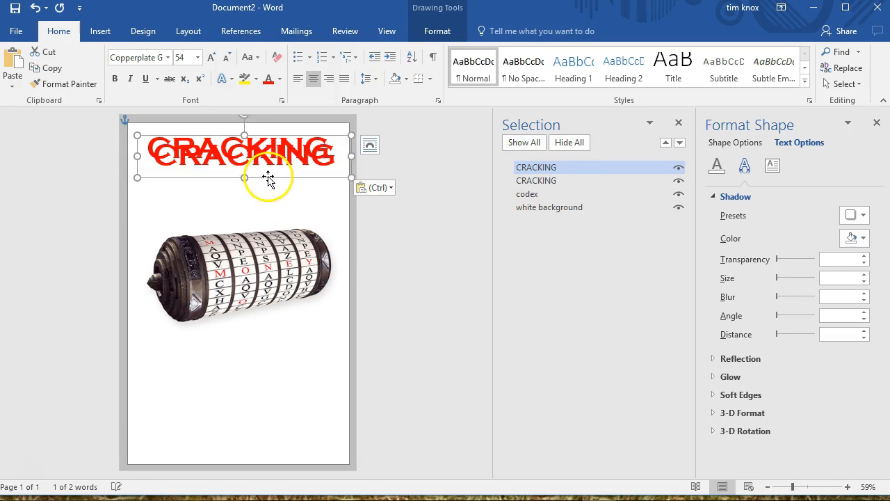
drag(269, 184, 259, 206)
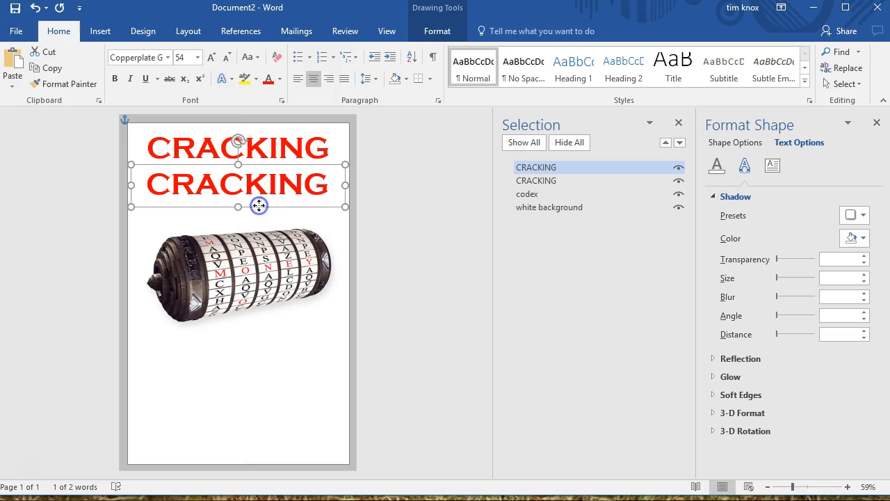
Replace the text in the duplicated text box with CODE
double_click(254, 183)
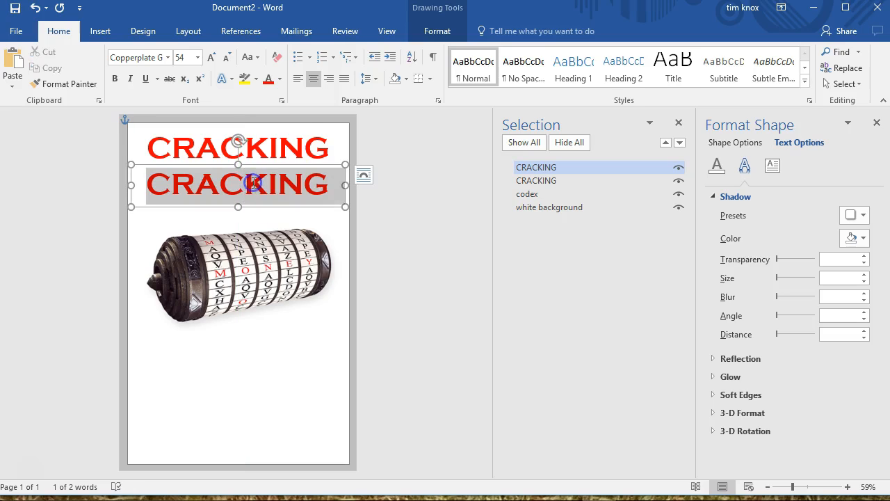
text(CODE)
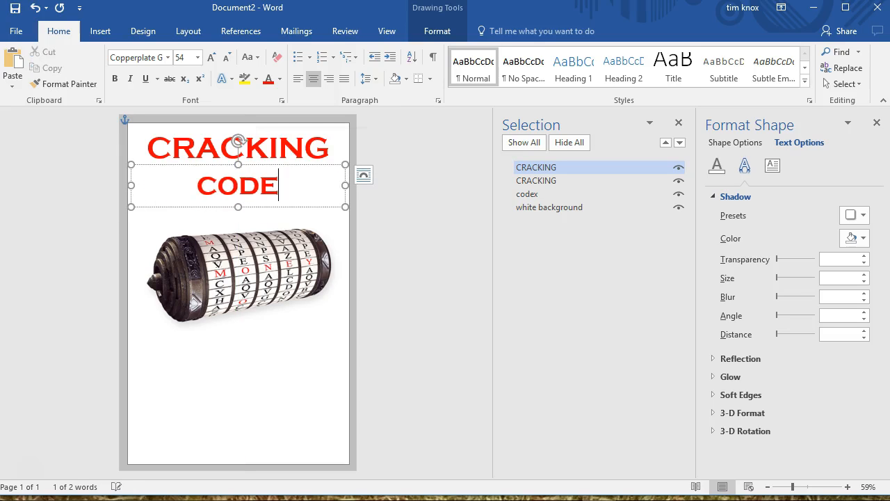
click(252, 206)
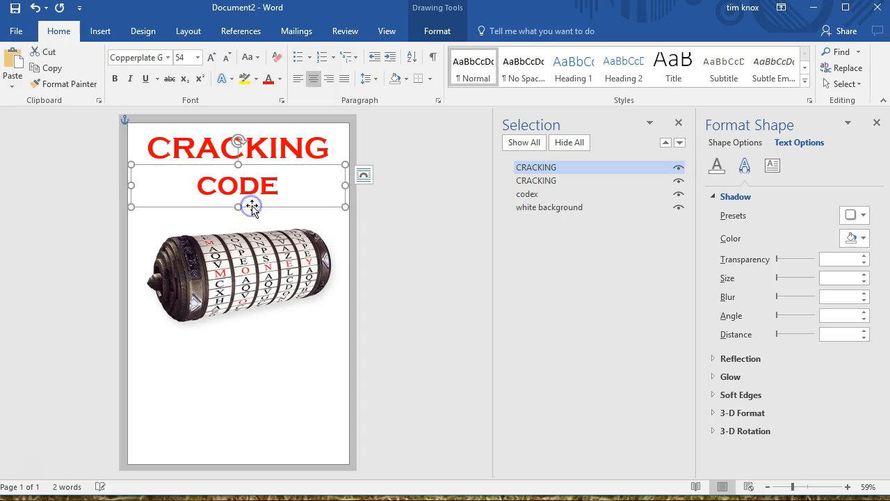
Rename the duplicated text box's object as CODE in the document's object list
double_click(532, 165)
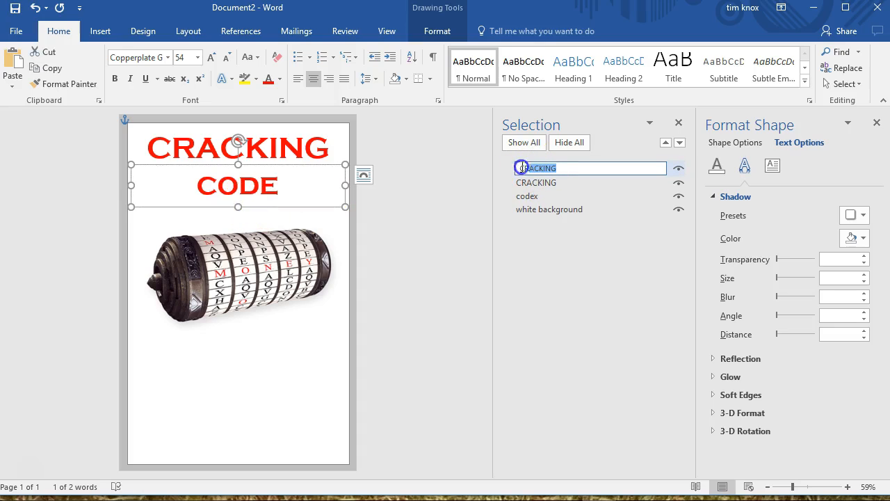
text(c)
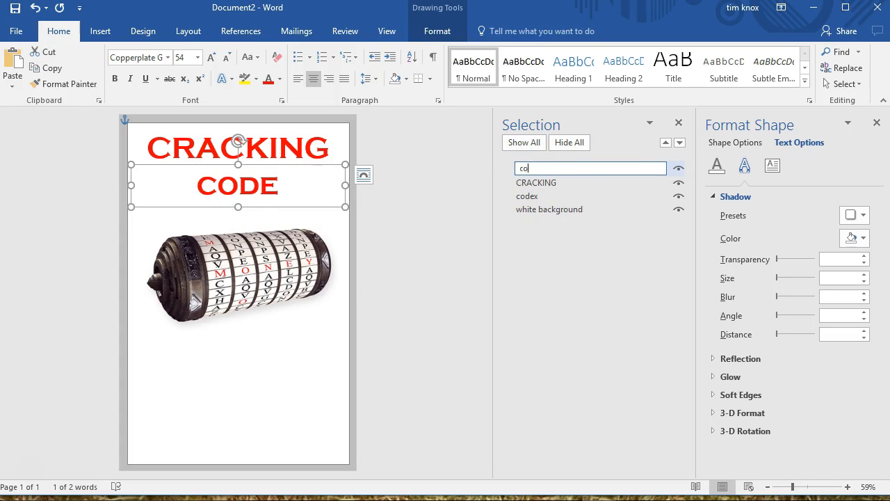
text(ODE)
key(Return)
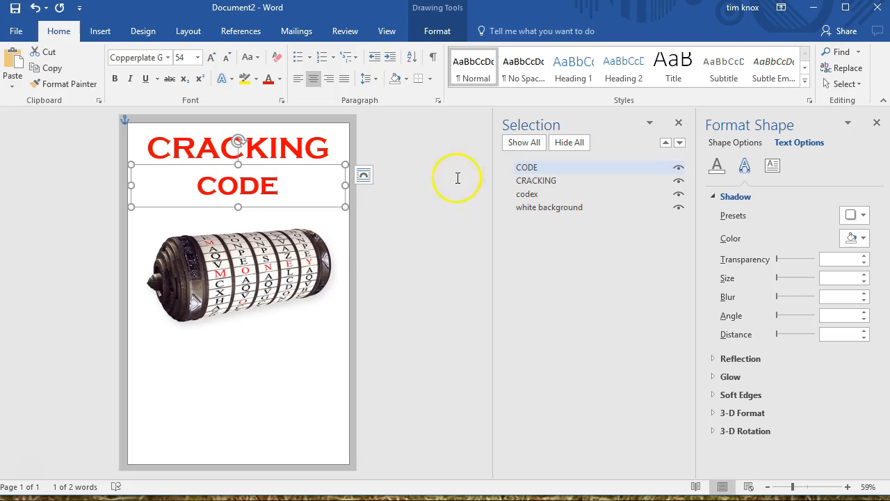
click(376, 227)
Set the font size of the CODE text to 124
click(238, 187)
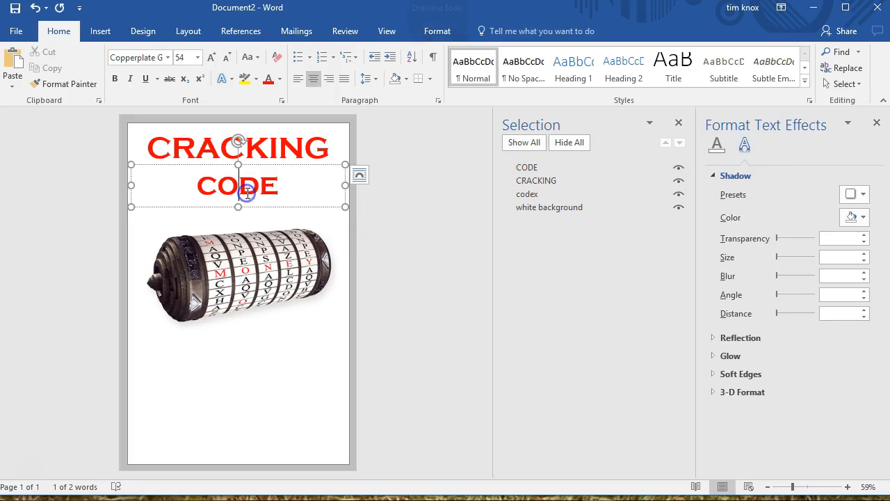
triple_click(212, 185)
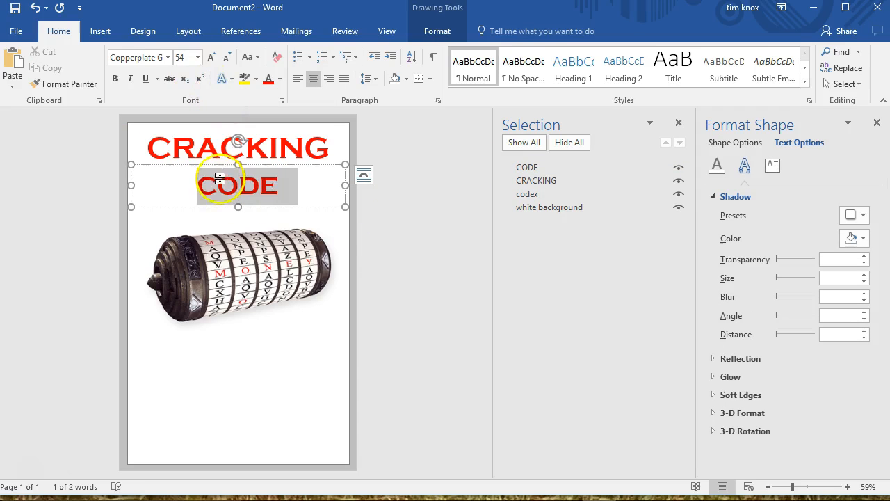
click(197, 58)
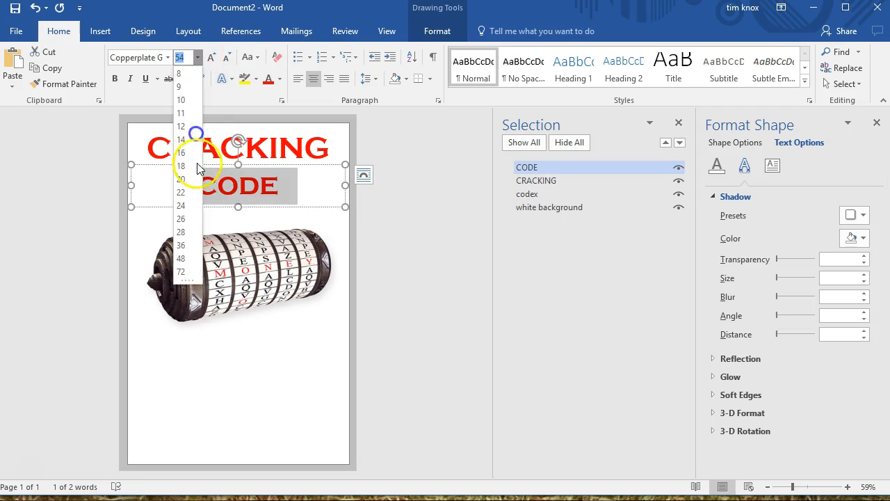
click(188, 272)
click(184, 58)
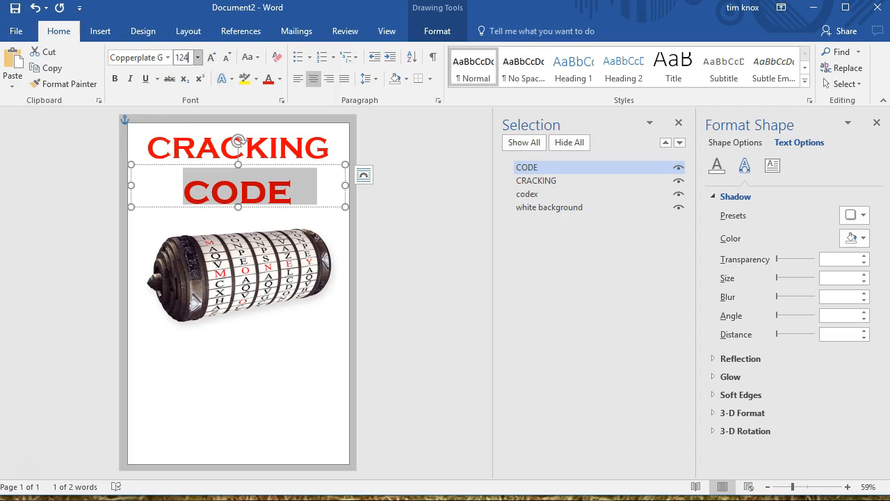
key(Return)
Hide the codex picture, and heighten the CODE text box and move it down to the middle of the page
drag(238, 206, 236, 228)
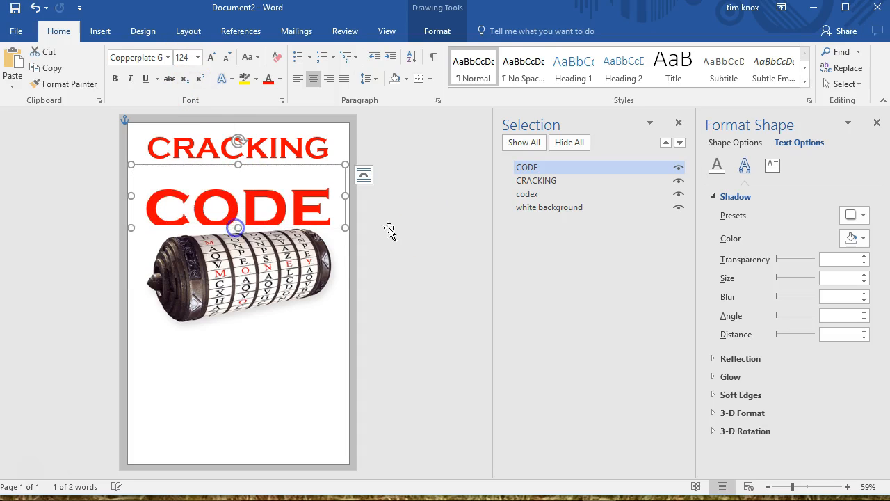
click(678, 196)
drag(238, 228, 270, 314)
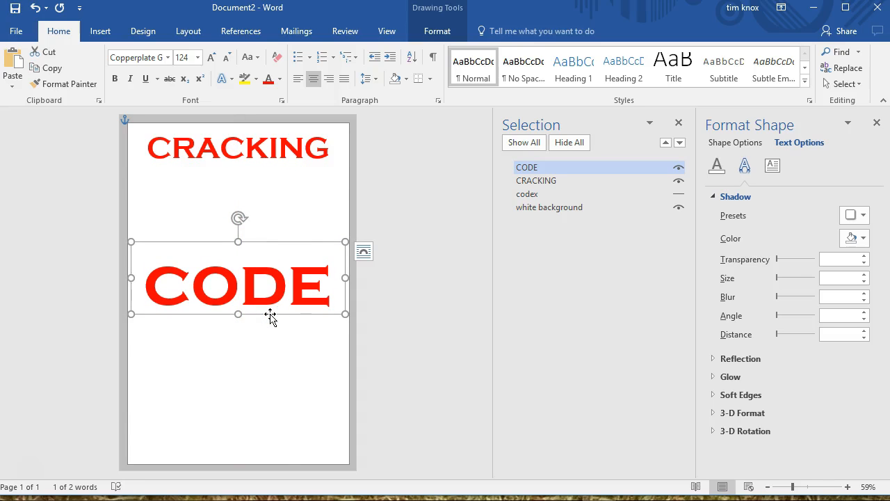
Paste another copy of the CRACKING text box and place it directly beneath the original title
click(240, 163)
click(219, 171)
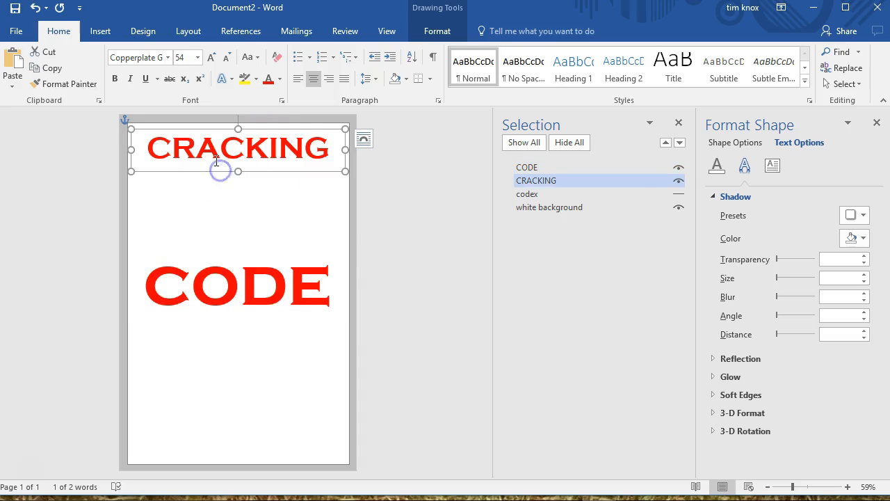
key(ctrl+v)
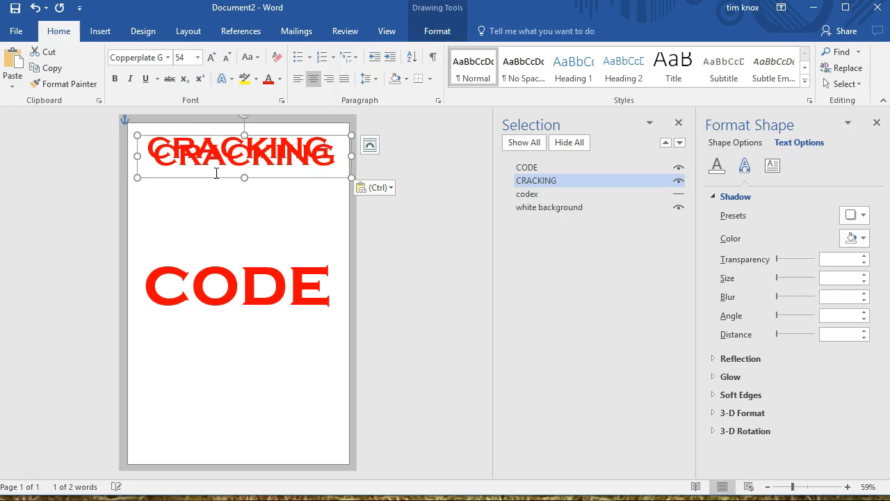
drag(219, 178, 211, 208)
Replace the new copy's text with THE ENTREPRENEUR and heighten its box to make room for two lines
double_click(212, 194)
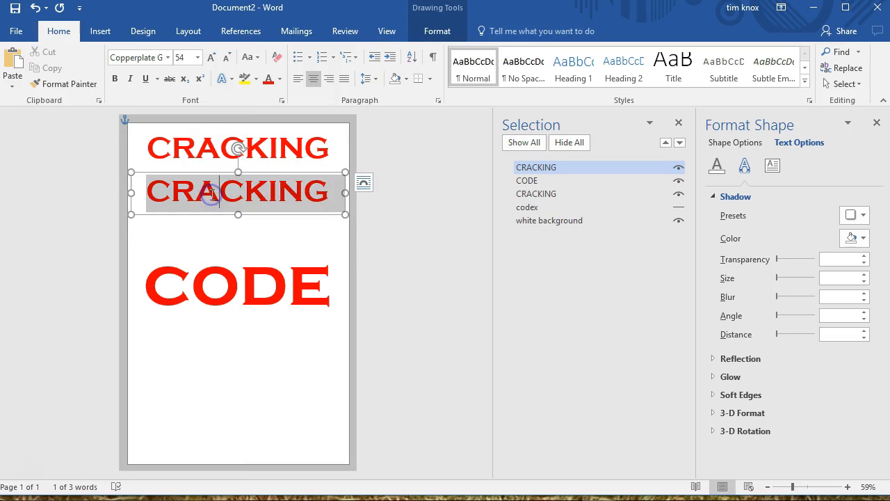
key(BackSpace)
text(THE)
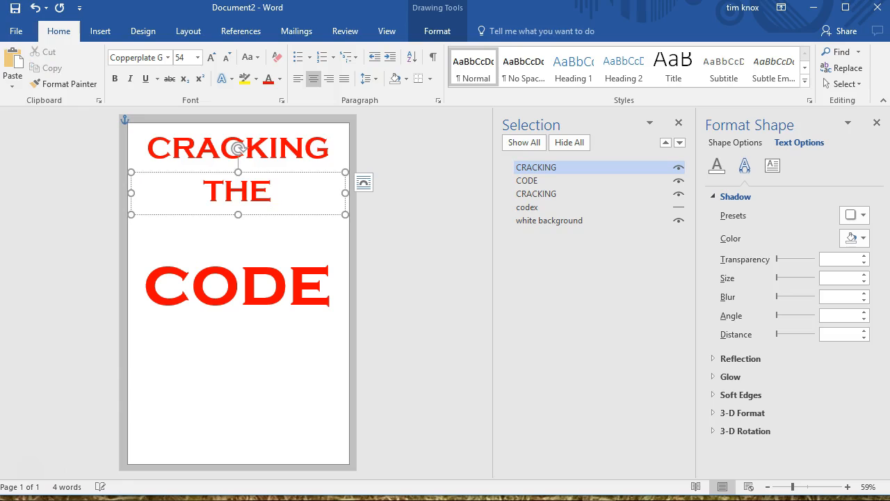
drag(238, 215, 237, 251)
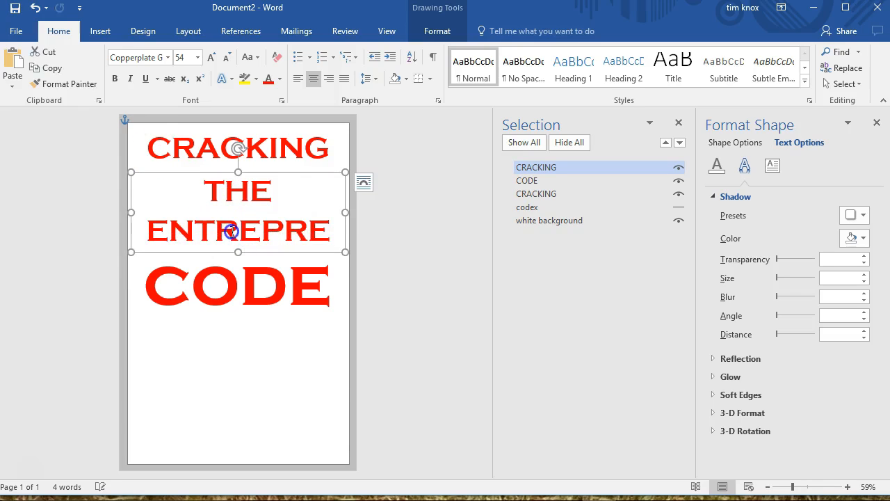
Format the THE ENTREPRENEUR text with the Automatic black font color and a font size of 36
triple_click(231, 231)
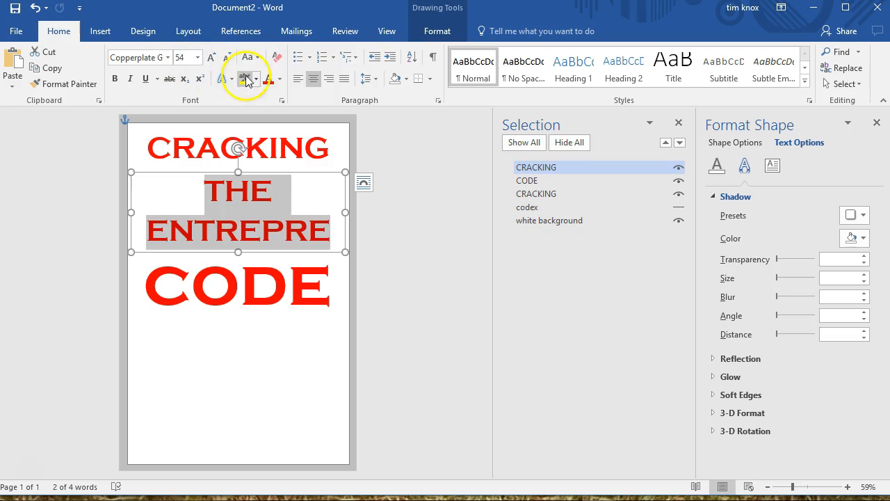
click(280, 79)
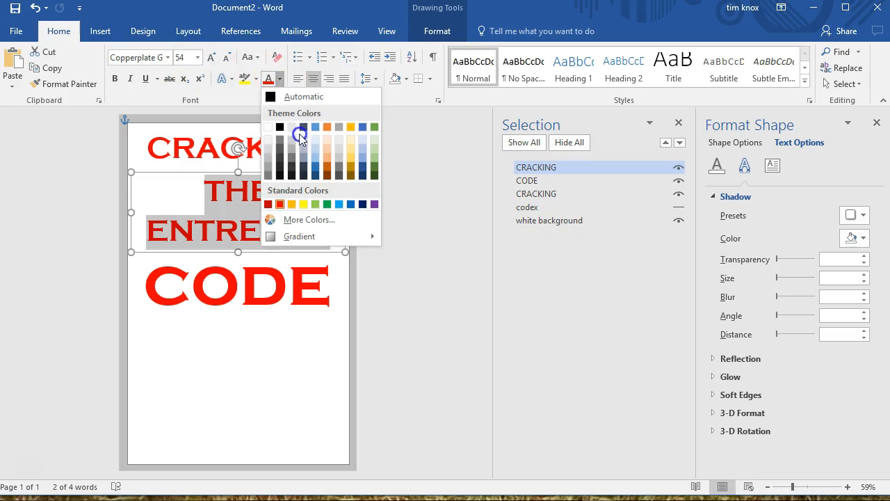
click(274, 98)
click(198, 58)
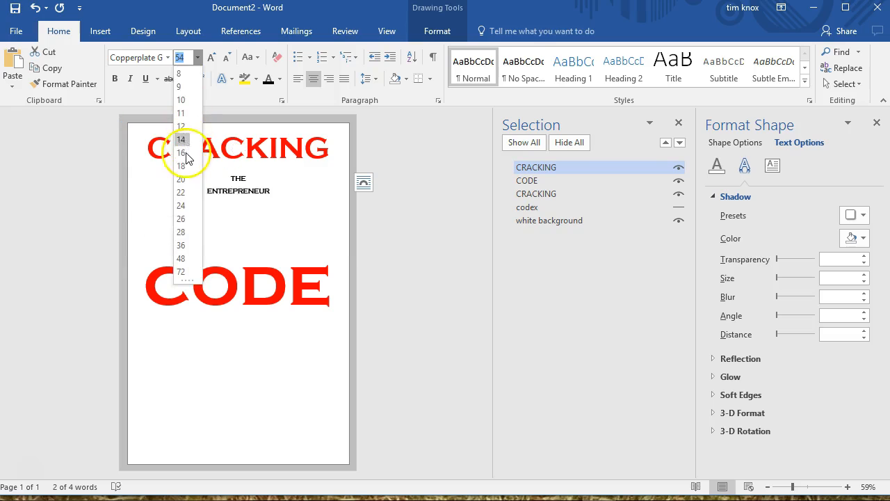
click(182, 245)
Reduce the font size of the word THE above ENTREPRENEUR to 26
click(235, 188)
double_click(235, 186)
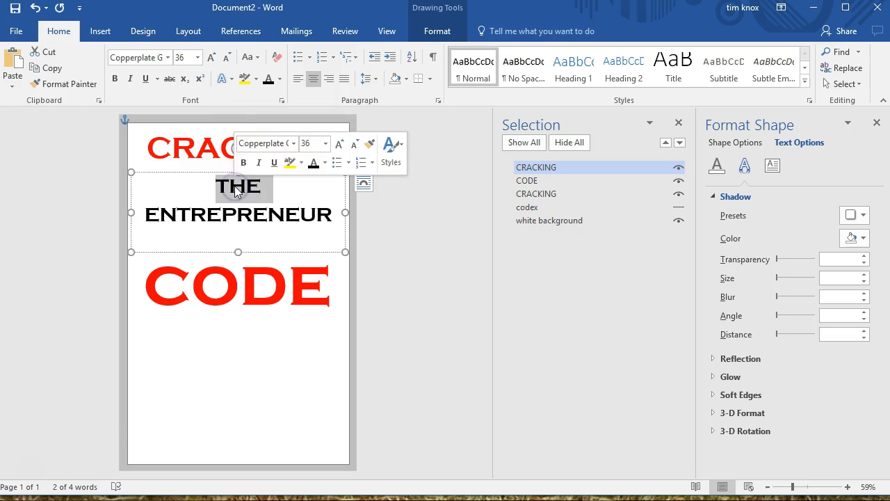
click(197, 59)
click(197, 57)
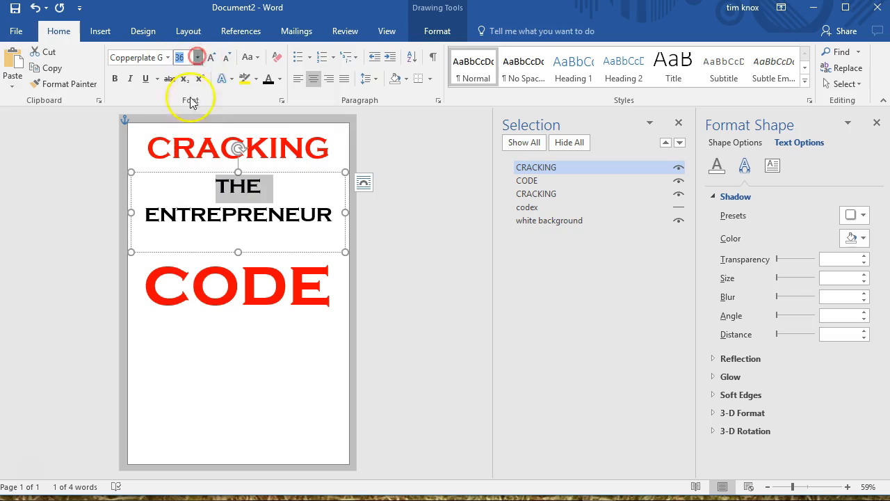
right_click(193, 102)
right_click(198, 58)
click(198, 59)
click(169, 57)
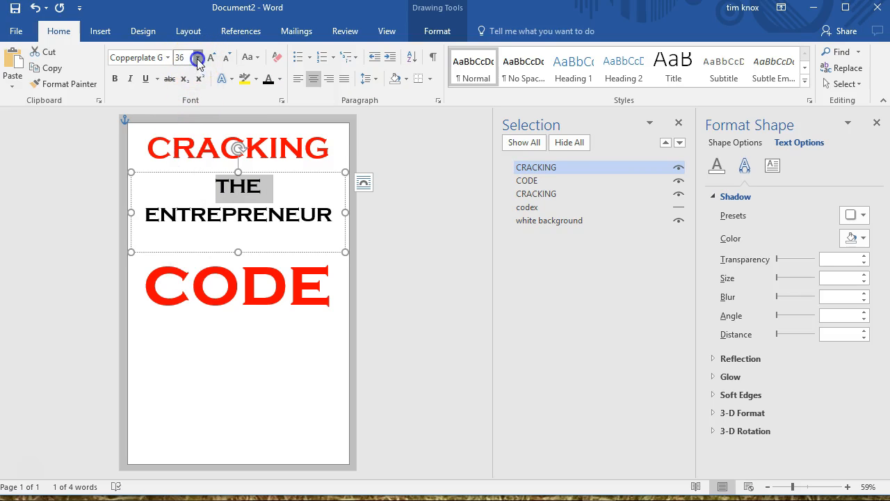
click(199, 59)
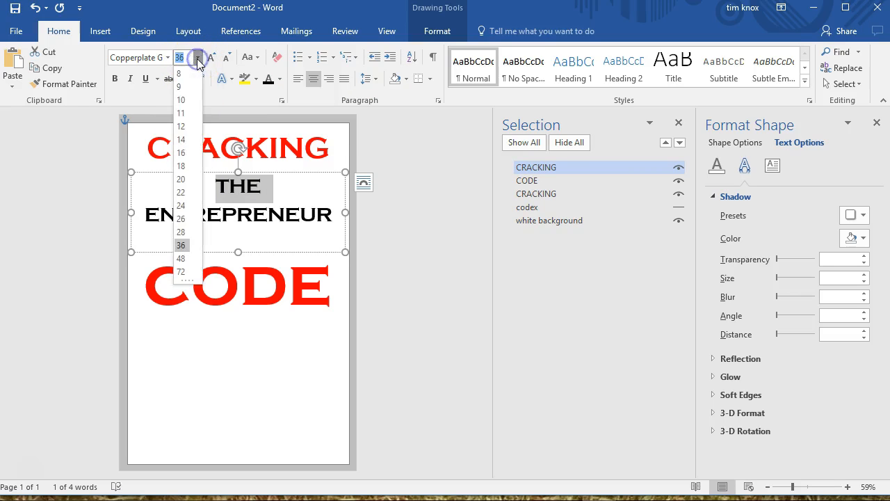
click(181, 219)
Shorten the THE ENTREPRENEUR text box to fit its two lines and nudge it up closer to CRACKING
click(238, 252)
drag(238, 252, 239, 223)
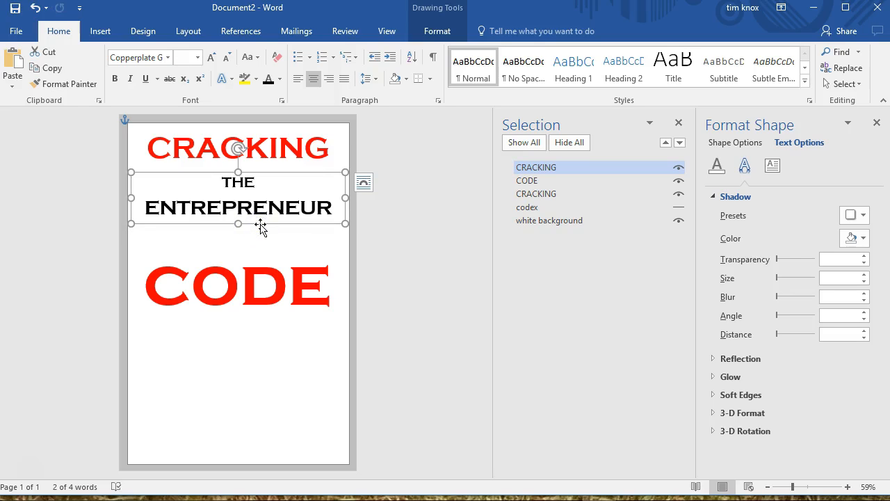
key(Up)
key(Up)
key(Up)
key(Up)
key(Up)
Set the line spacing of the THE line to 1.0
click(249, 189)
click(235, 176)
double_click(235, 176)
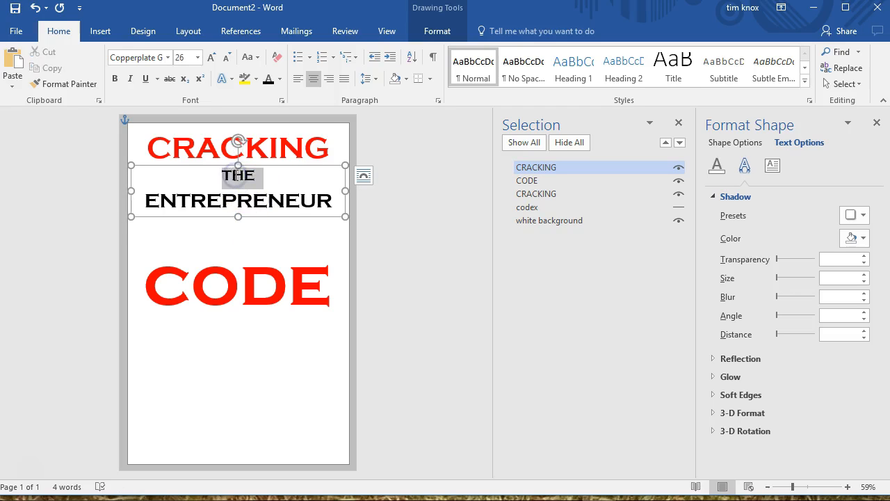
click(374, 81)
click(380, 95)
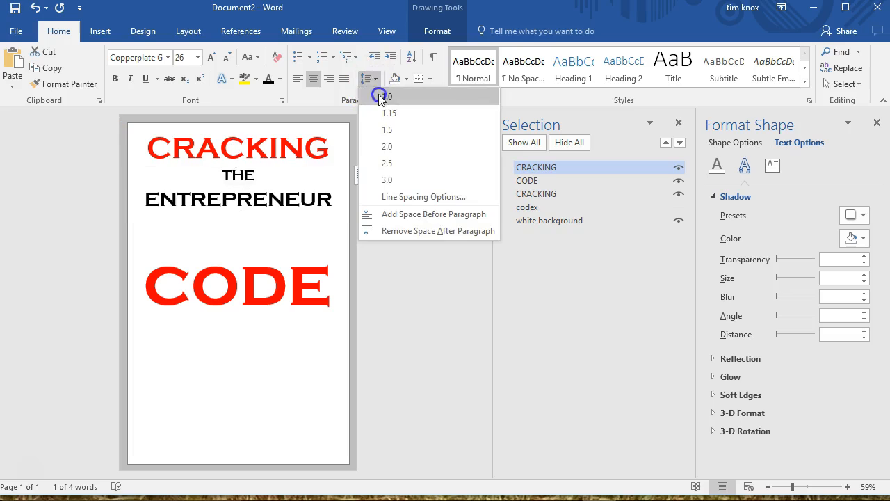
Remove the space after the paragraph for both the ENTREPRENEUR line and the THE line
click(255, 203)
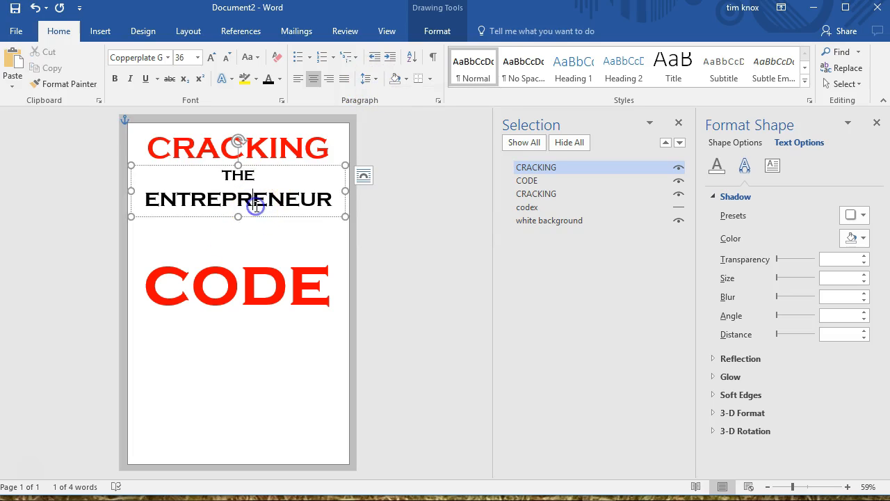
double_click(256, 203)
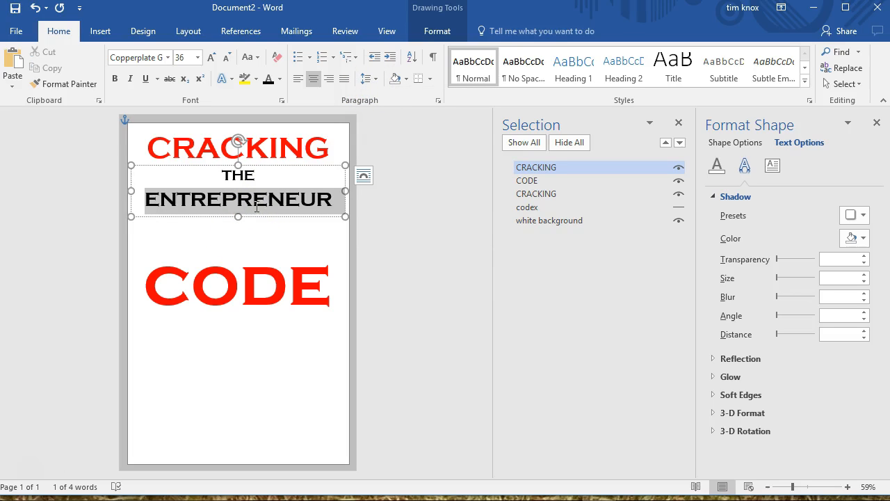
click(375, 81)
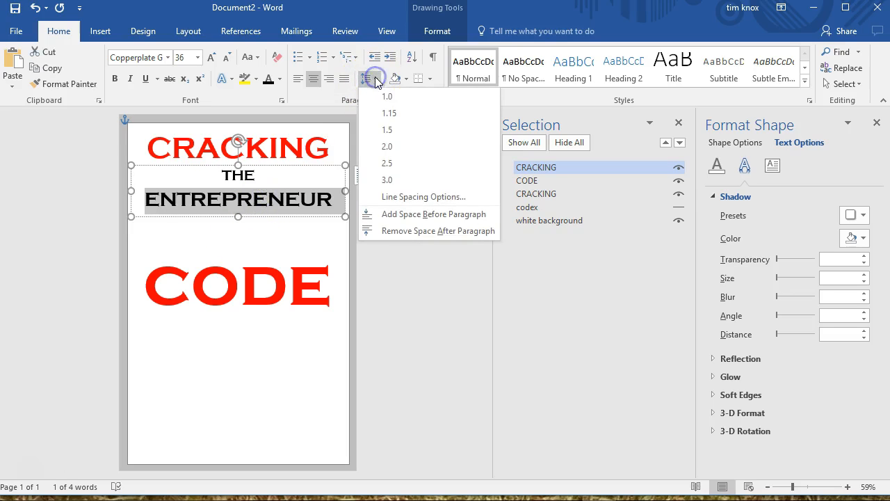
click(393, 230)
click(237, 176)
double_click(237, 176)
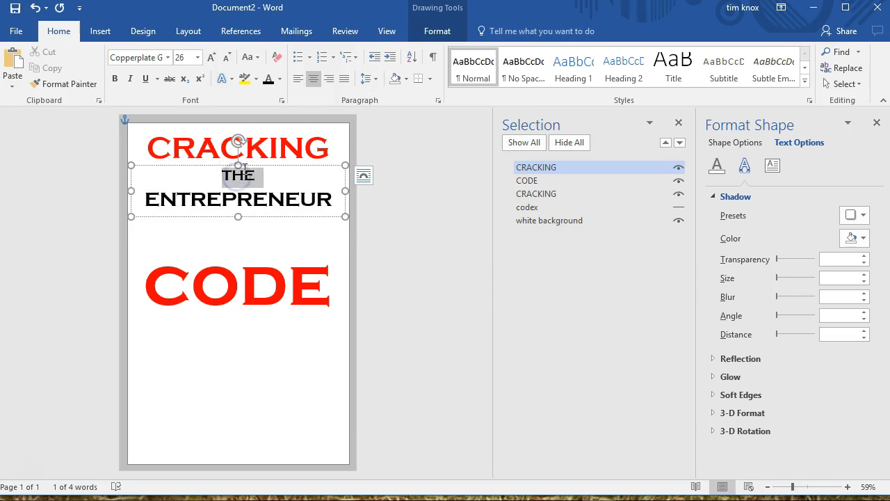
click(372, 76)
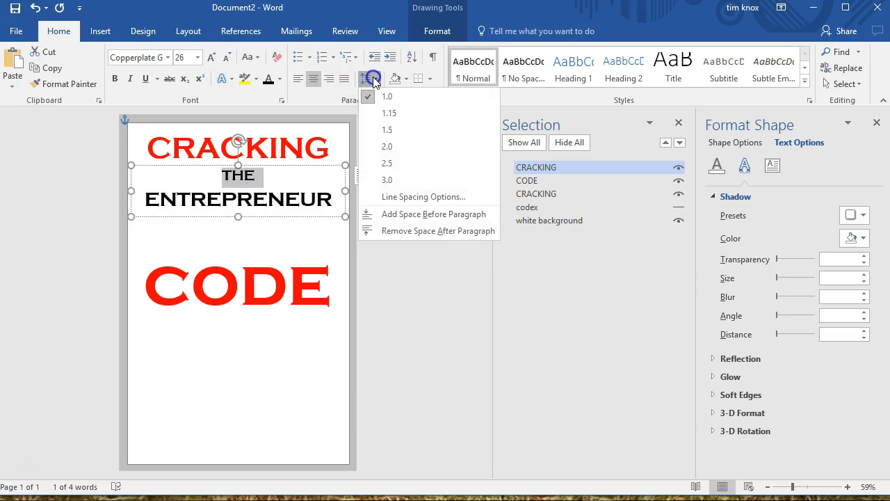
click(390, 230)
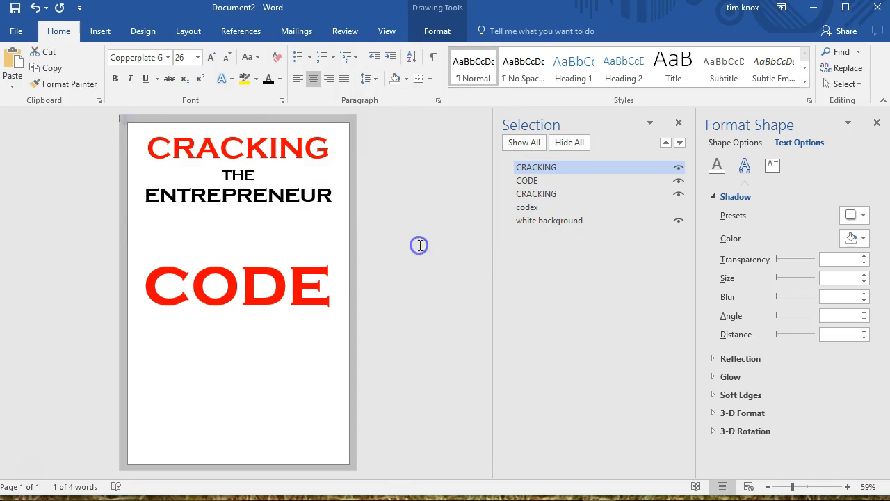
Nudge the THE ENTREPRENEUR text box up slightly toward CRACKING
click(328, 213)
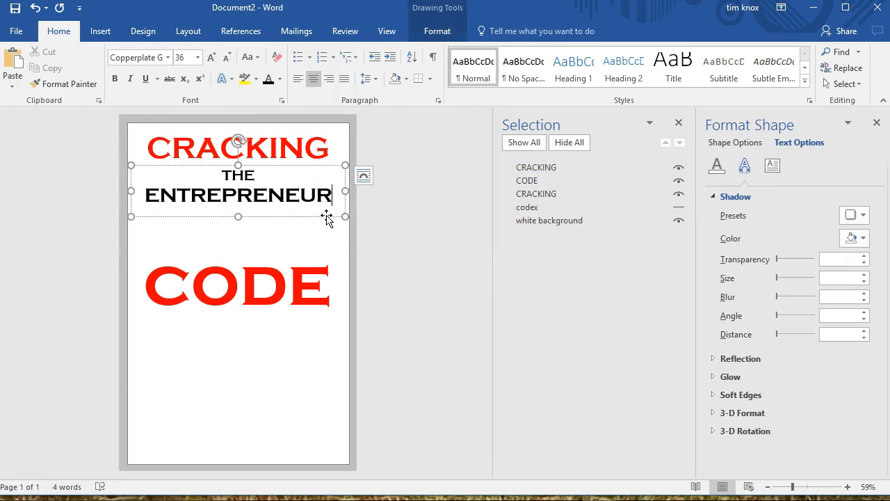
triple_click(284, 197)
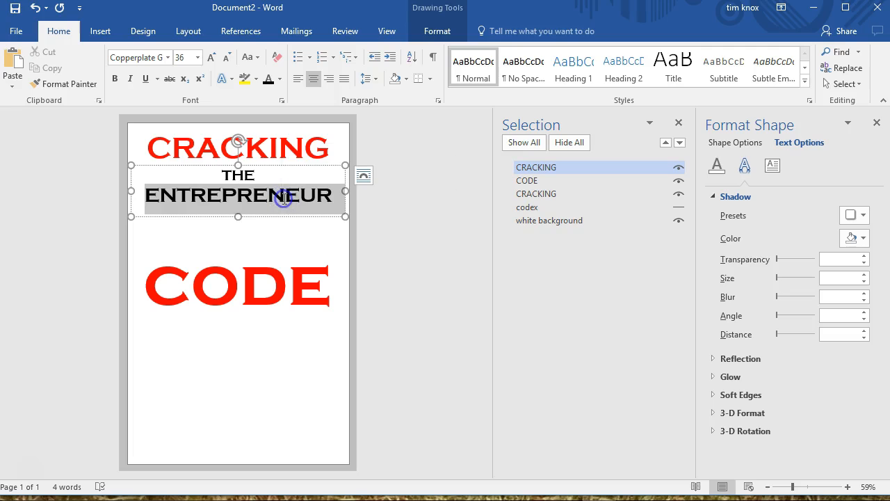
click(283, 198)
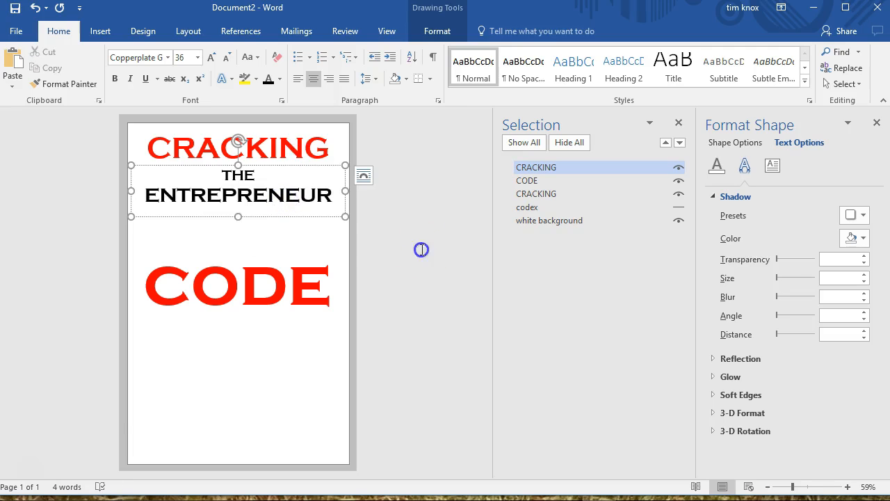
click(421, 249)
click(259, 200)
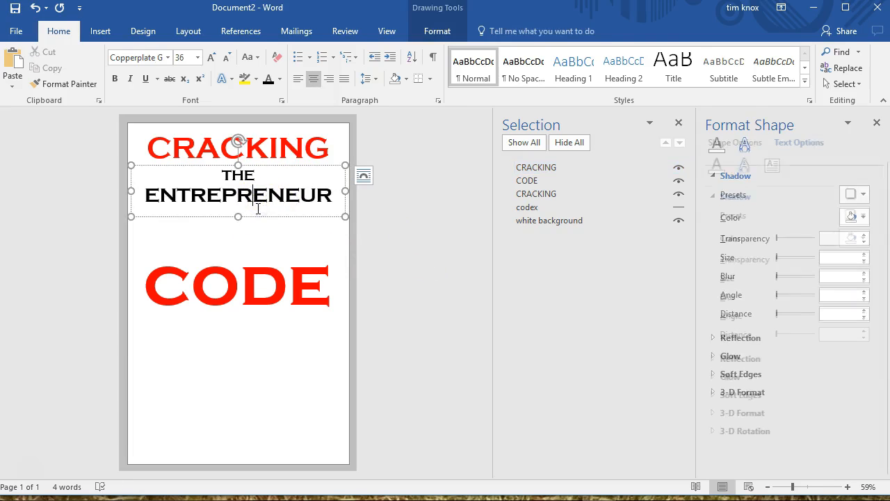
drag(265, 217, 265, 213)
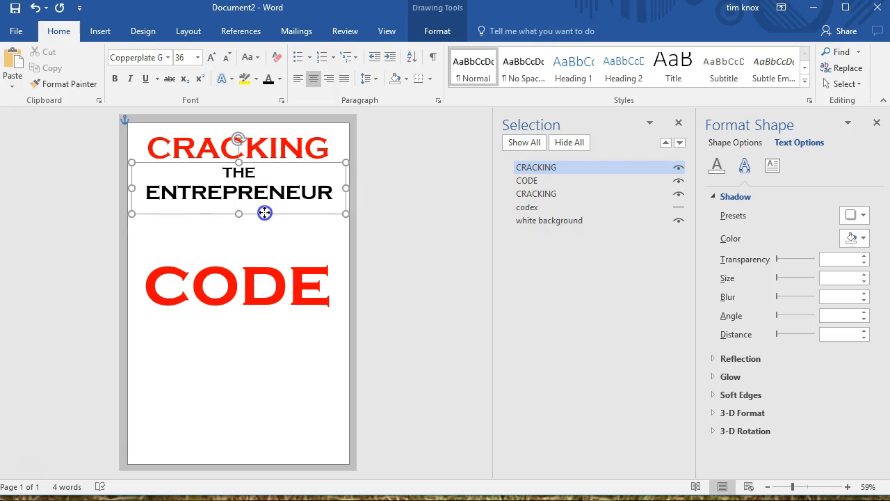
Move the CODE text box up so the word sits directly beneath ENTREPRENEUR
click(265, 285)
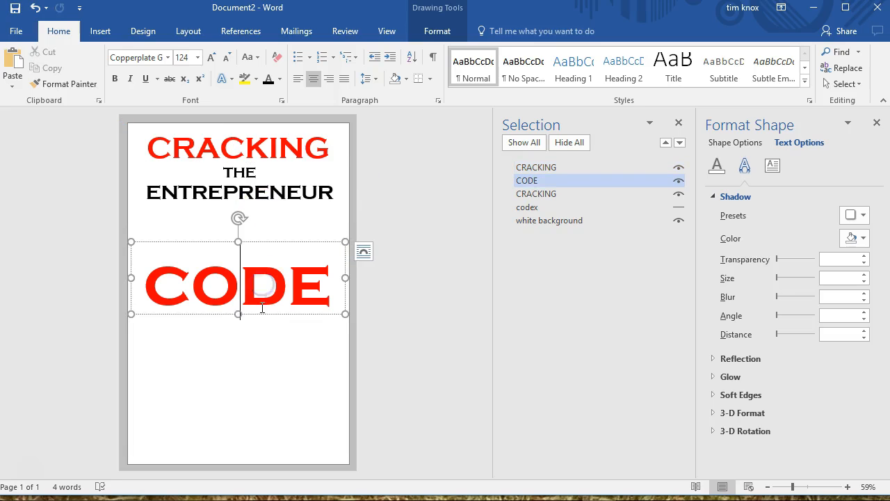
drag(261, 315, 261, 257)
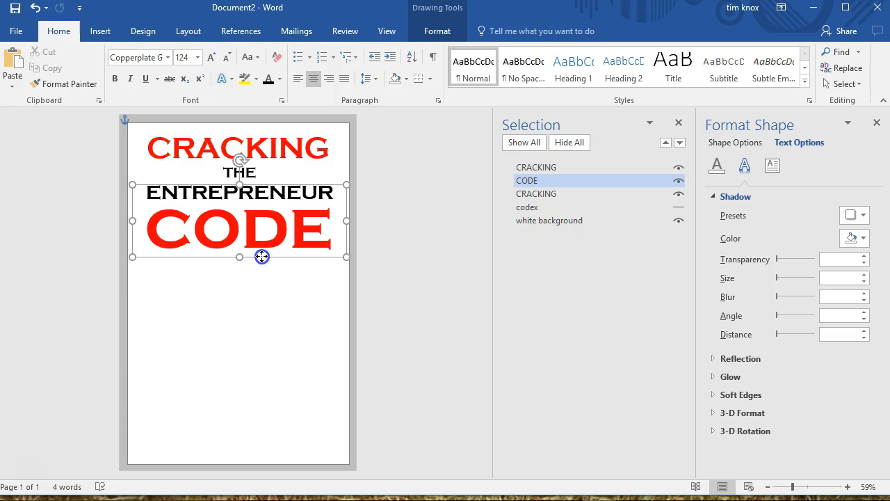
click(399, 271)
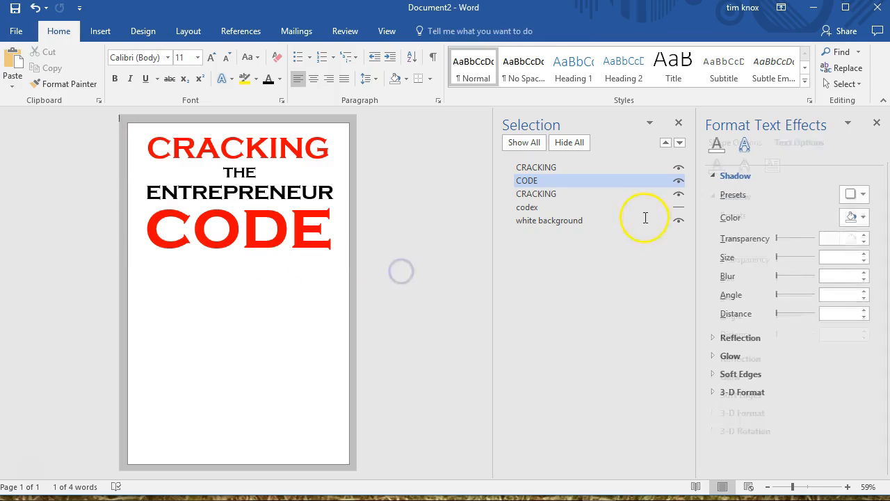
Show the hidden codex picture and move it down so it sits just below CODE
click(677, 210)
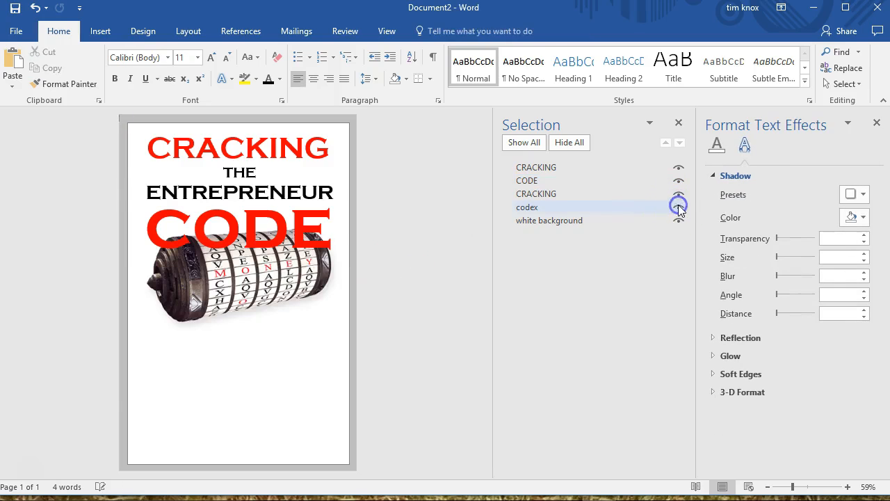
click(257, 308)
drag(258, 308, 257, 318)
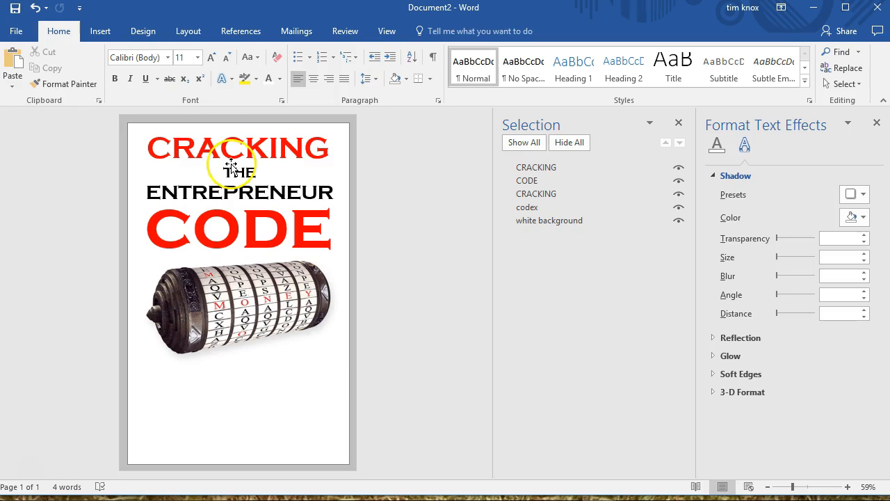
Draw a text box about 1.67" high and 5.89" wide across the full page width, just below the codex picture
click(101, 32)
click(669, 70)
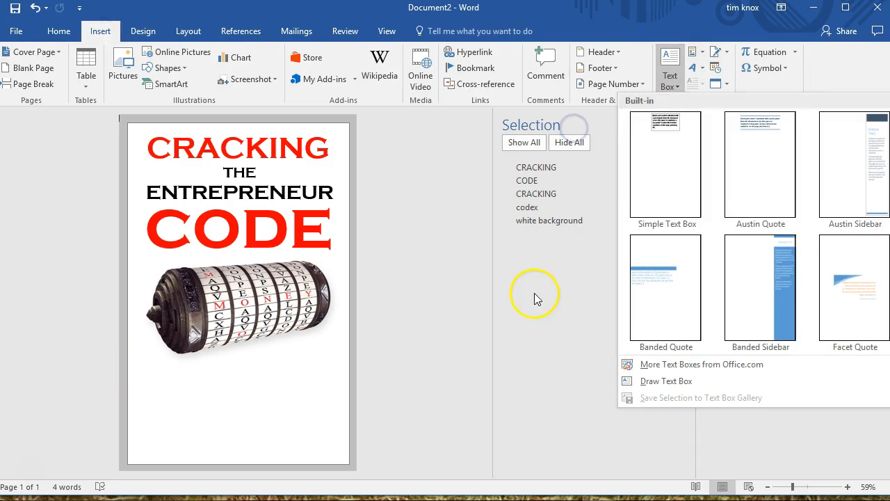
click(647, 381)
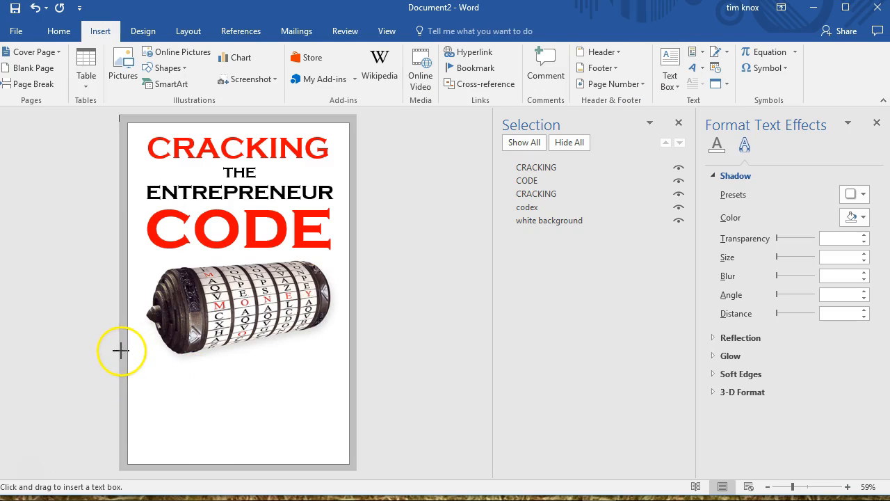
mouse_move(121, 351)
mouse_down()
mouse_move(260, 420)
mouse_move(354, 418)
mouse_up()
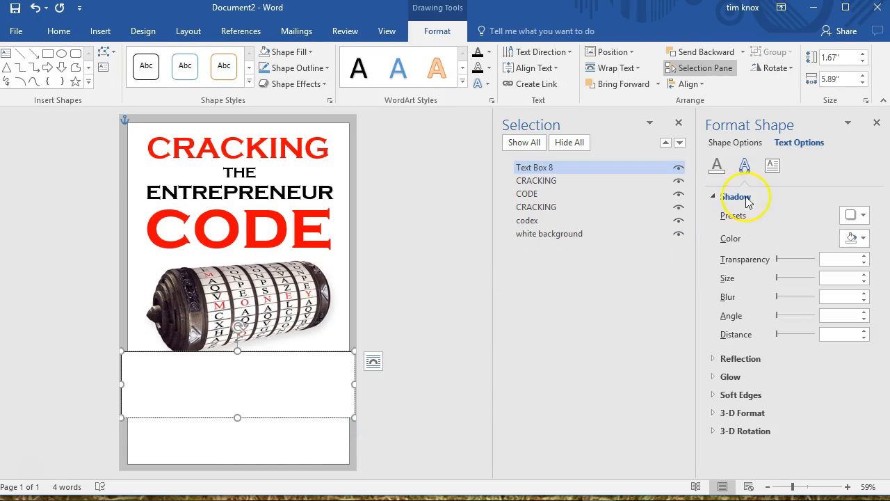
Set the new text box's text fill to standard Red and its text wrapping to Behind Text
click(716, 167)
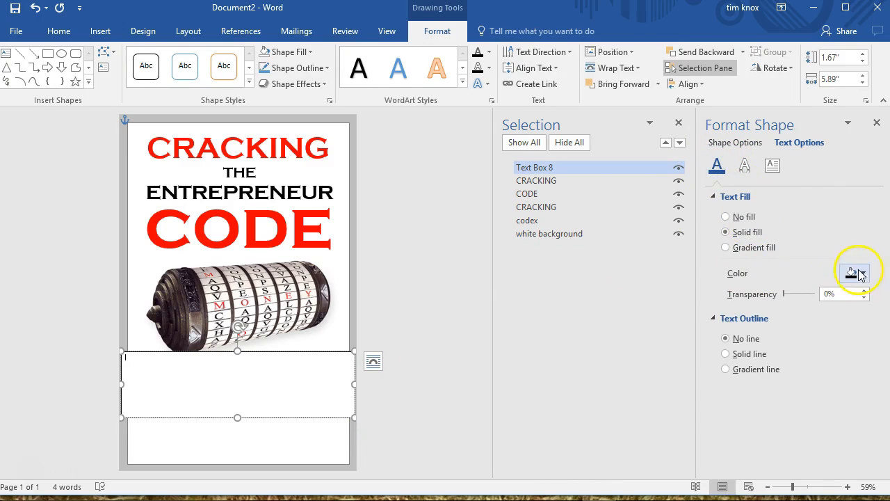
click(854, 273)
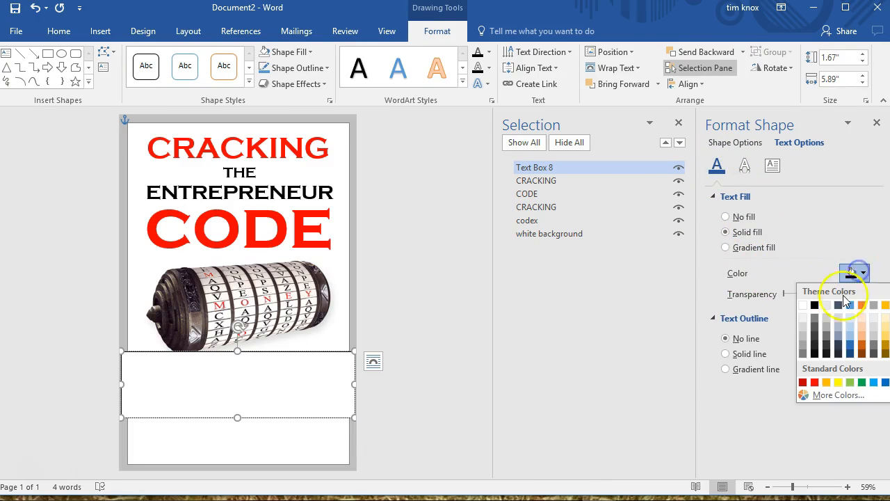
click(815, 382)
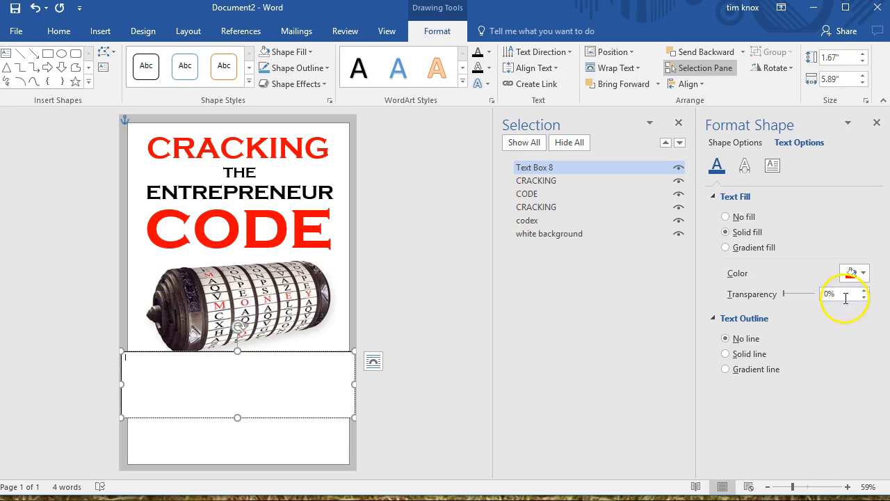
right_click(303, 416)
mouse_move(371, 355)
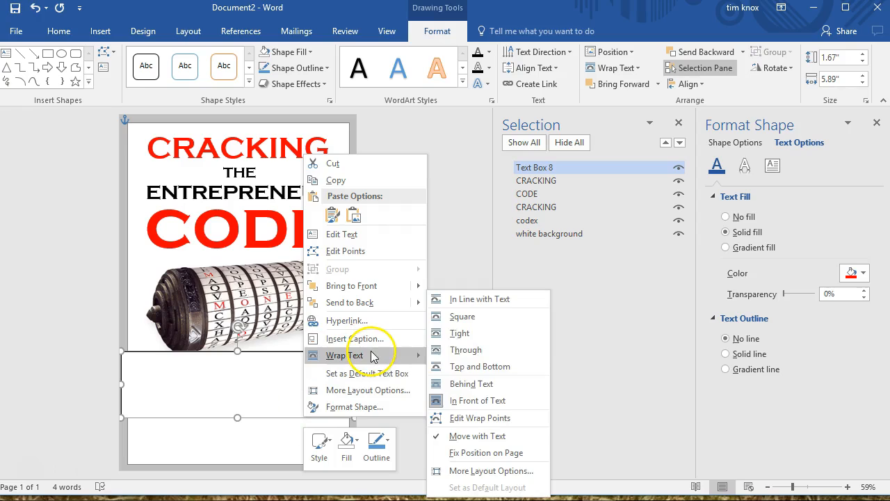
click(459, 384)
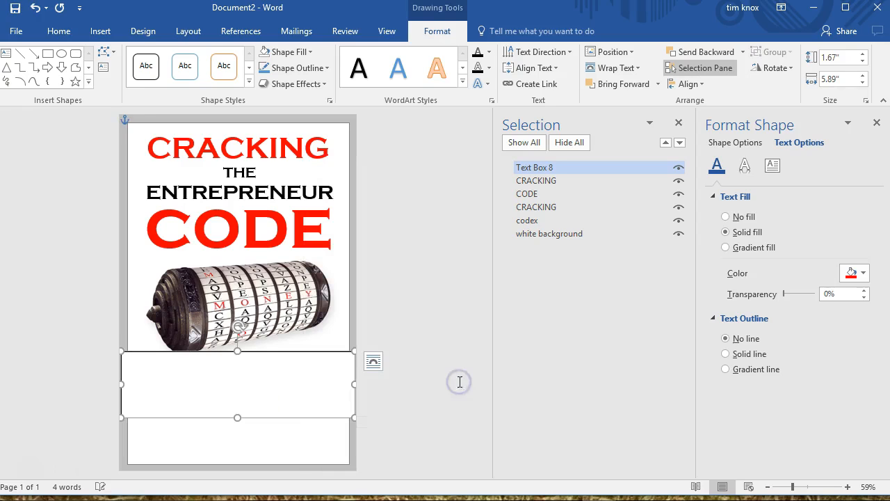
Rename the new text box as RED BOX and shift it down slightly to clear the codex picture
click(561, 169)
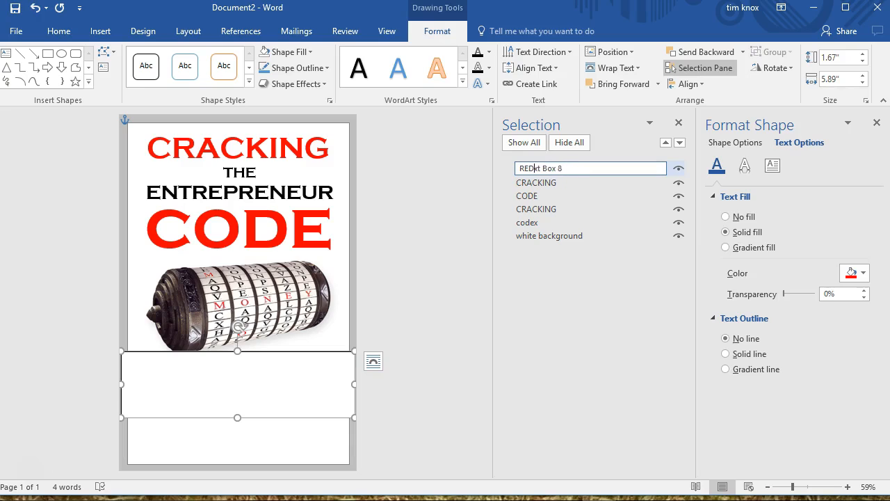
text(RED BOX)
key(Return)
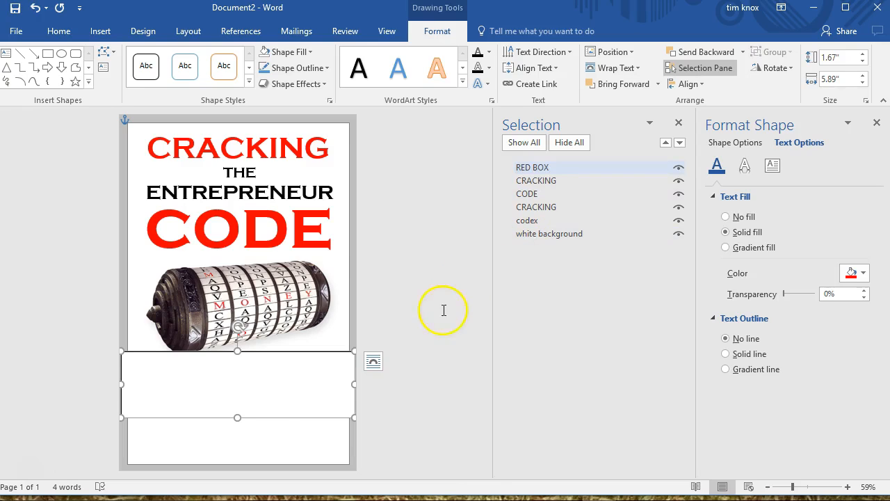
drag(282, 417, 282, 425)
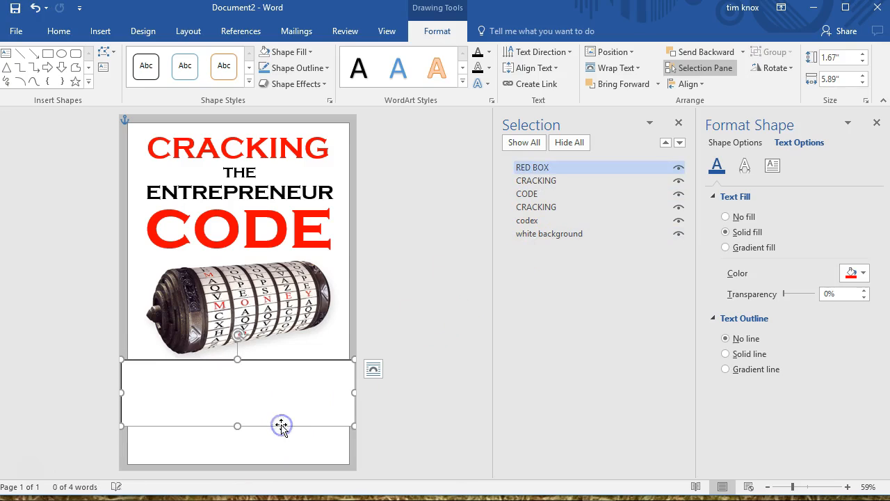
Fill the RED BOX shape with the standard Red color
click(731, 144)
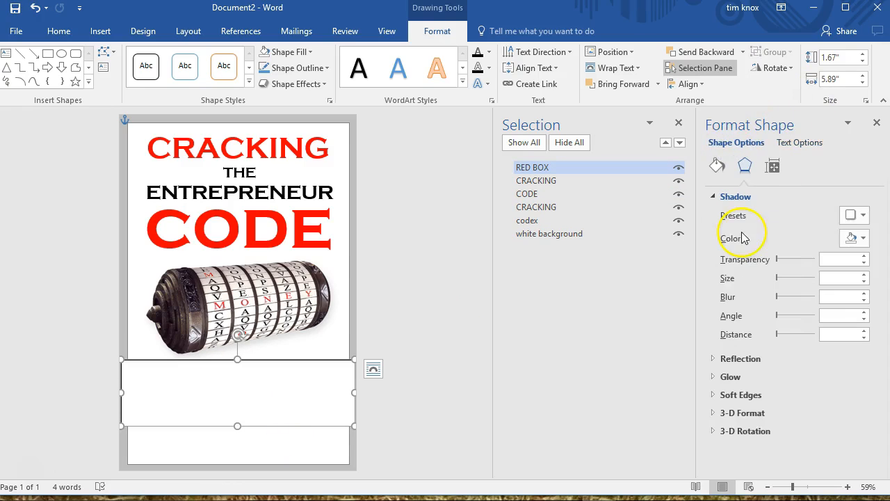
click(714, 197)
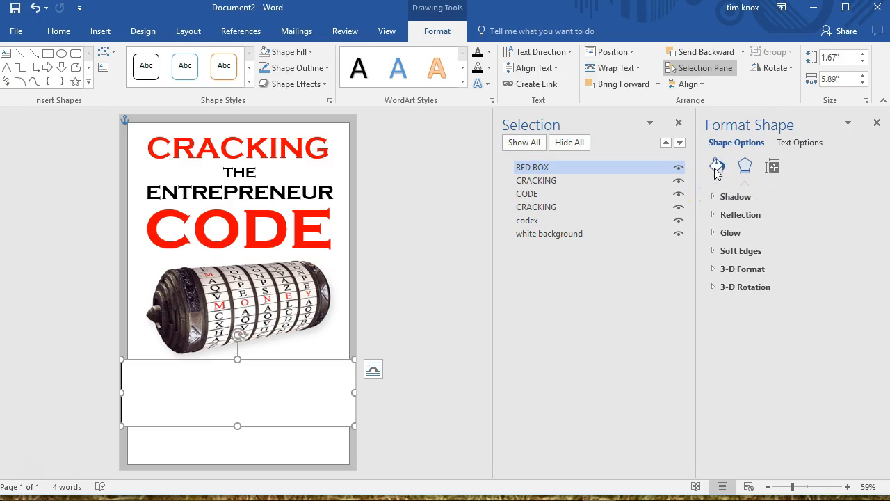
click(716, 167)
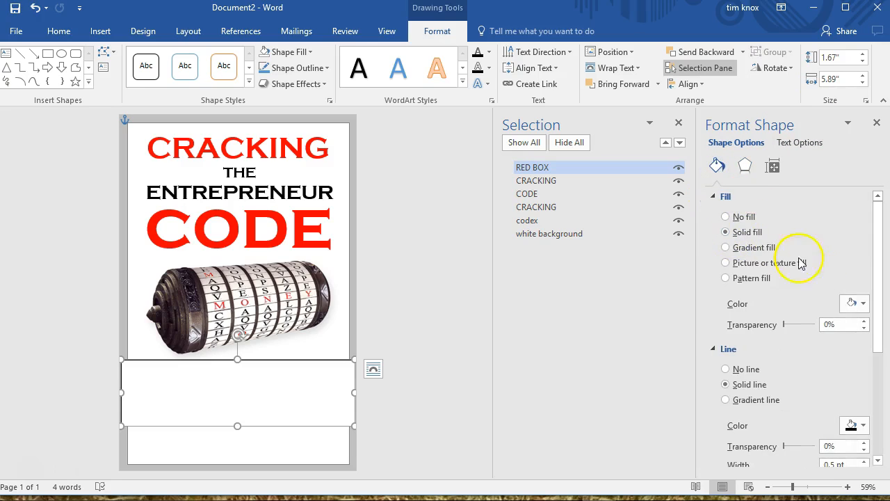
click(860, 303)
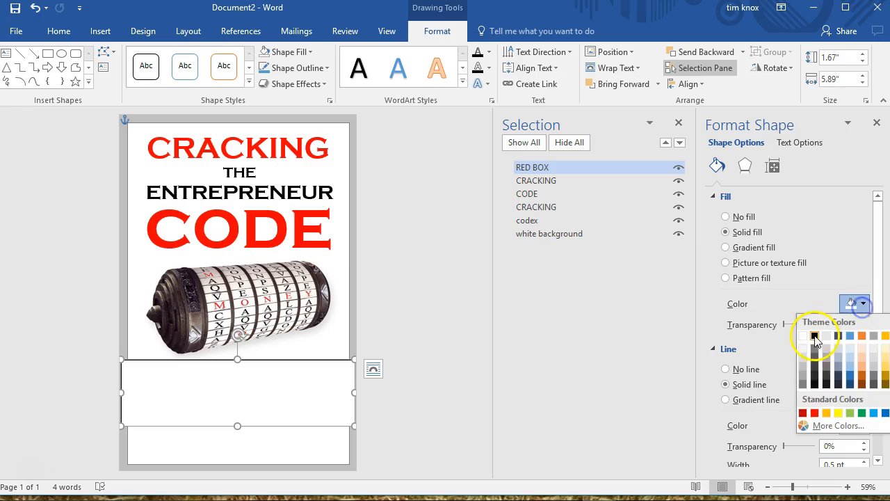
click(814, 412)
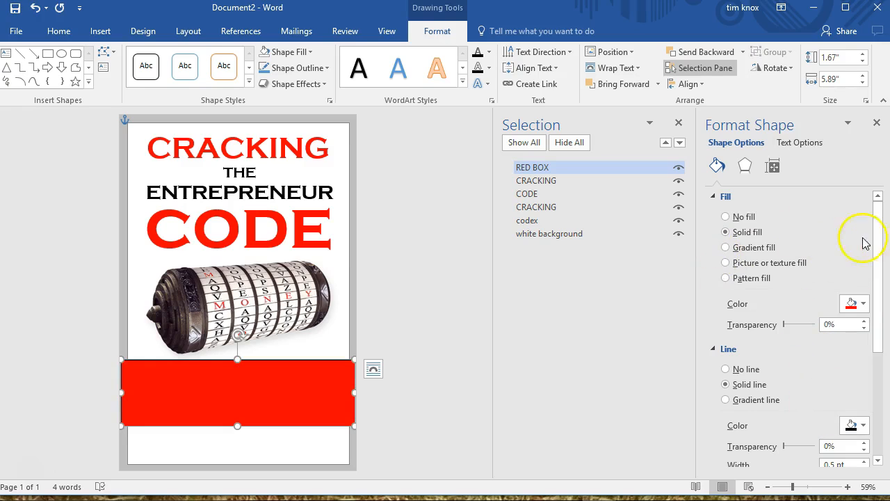
Set the RED BOX outline to a gray shade from the white theme color column
drag(880, 238, 880, 289)
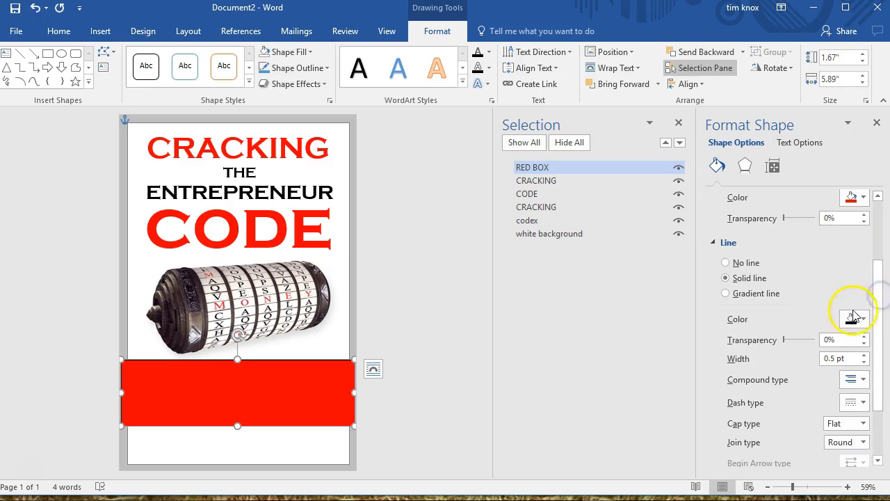
click(856, 318)
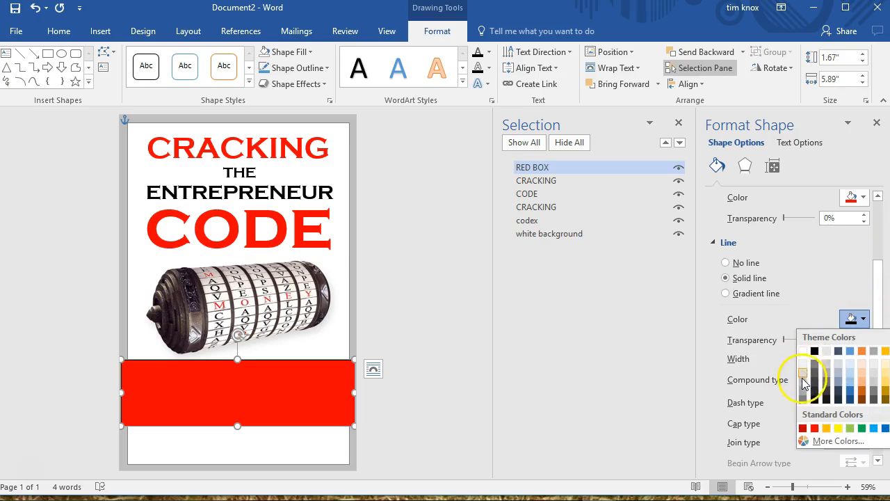
click(804, 381)
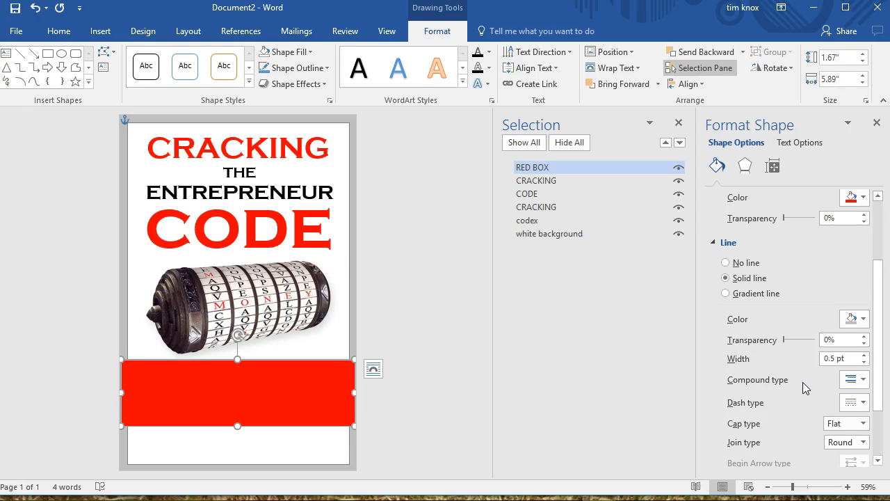
Set the RED BOX outline width to 12.5 pt and deselect the shape
drag(830, 358, 826, 360)
text(12)
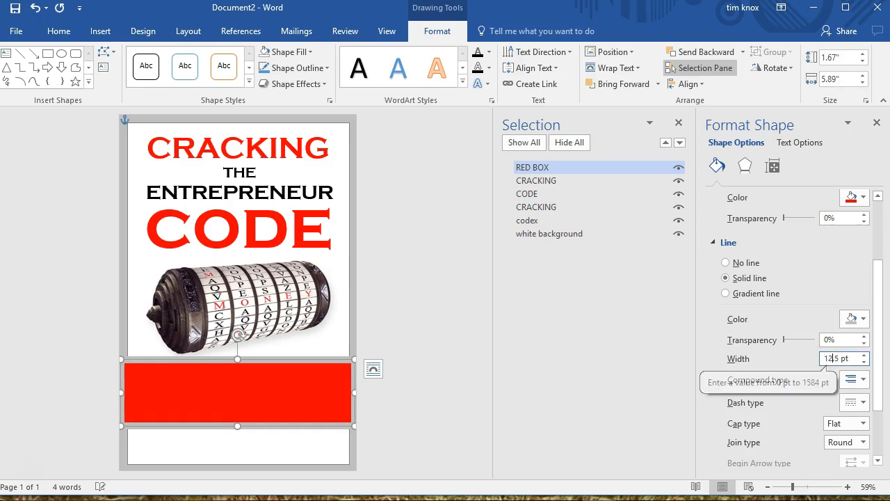
click(400, 302)
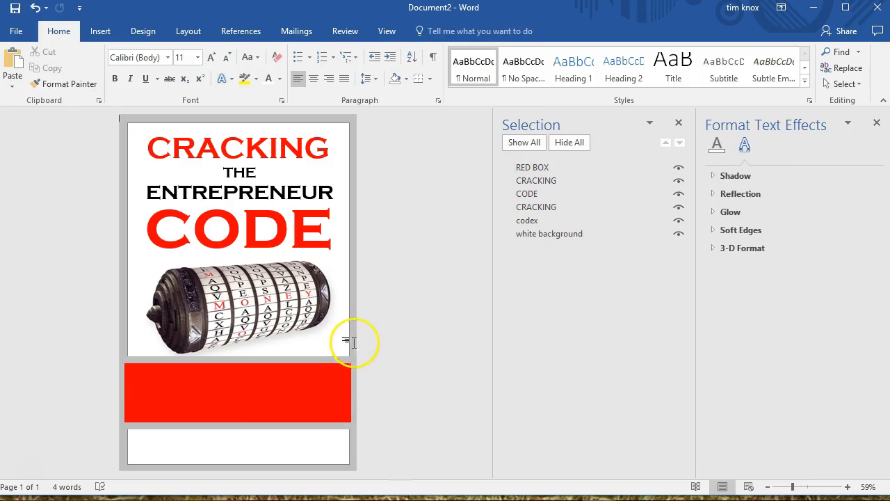
Enter "The proven" in the red box and color the text white
click(243, 374)
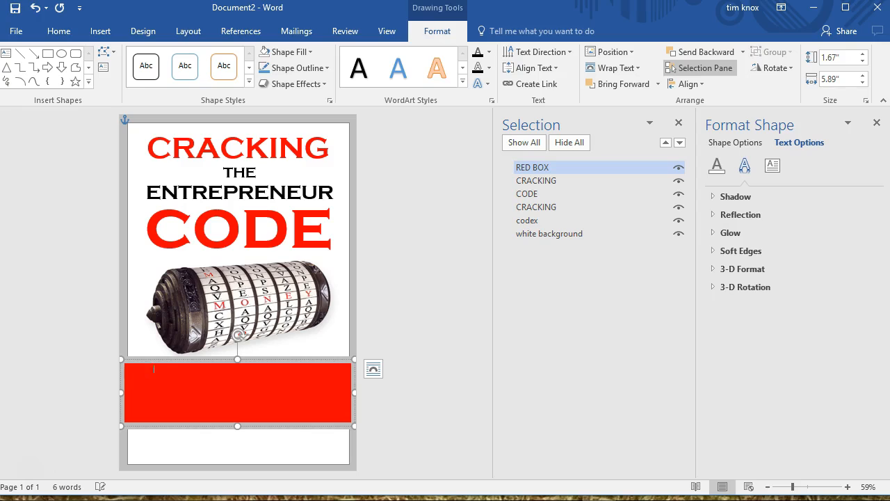
triple_click(244, 373)
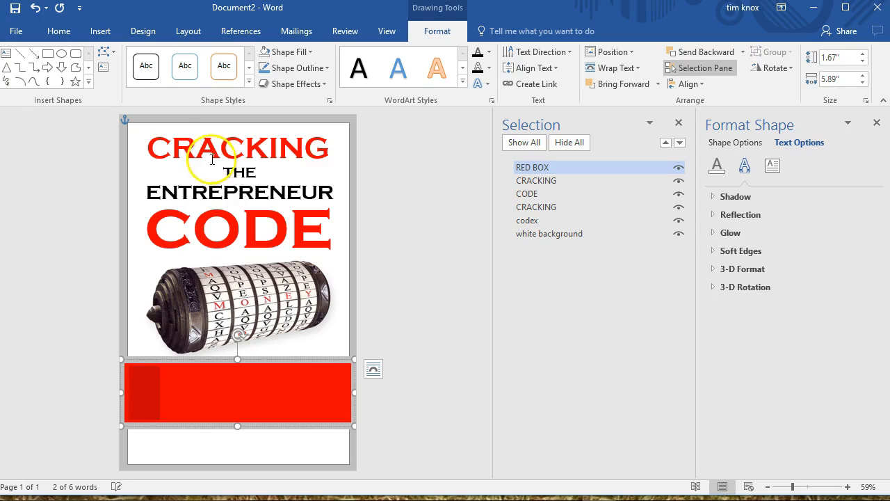
click(61, 34)
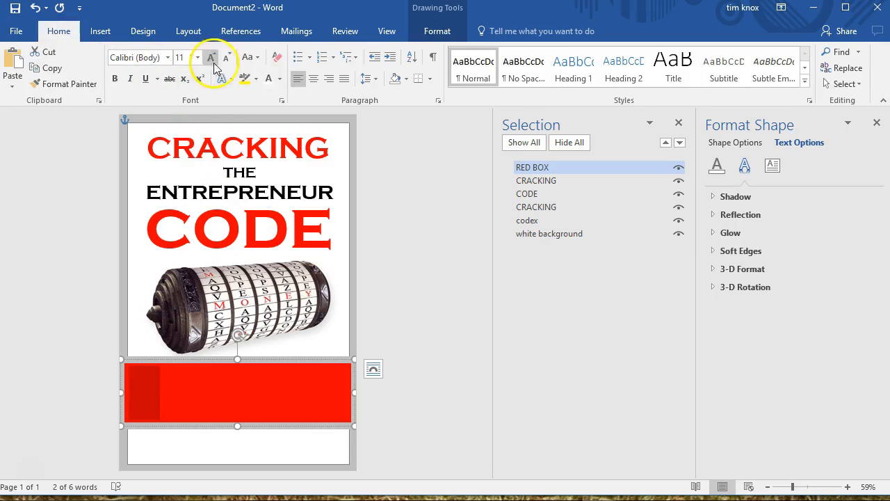
click(270, 79)
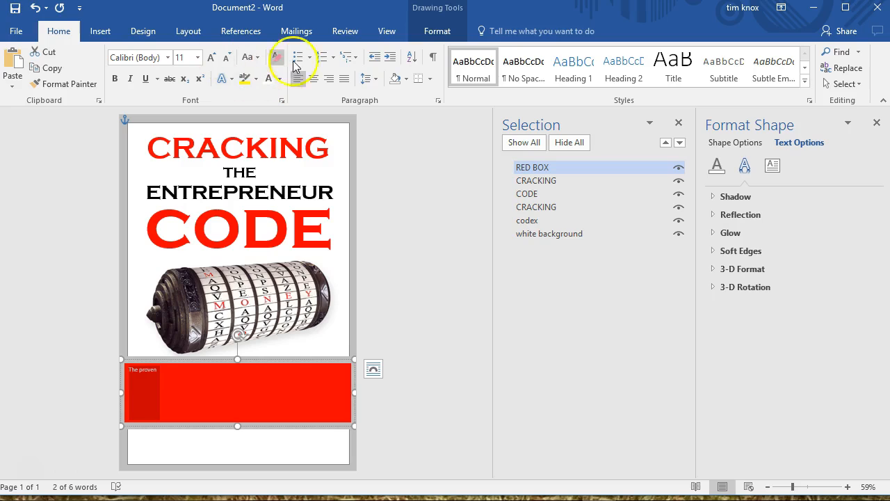
Center the red box text and format it as Georgia, 28 pt, bold
click(314, 79)
click(174, 57)
click(168, 56)
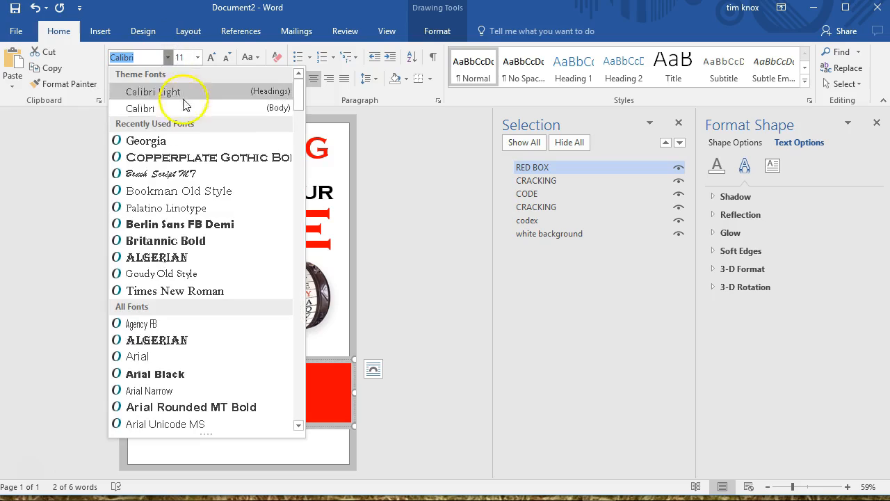
click(156, 144)
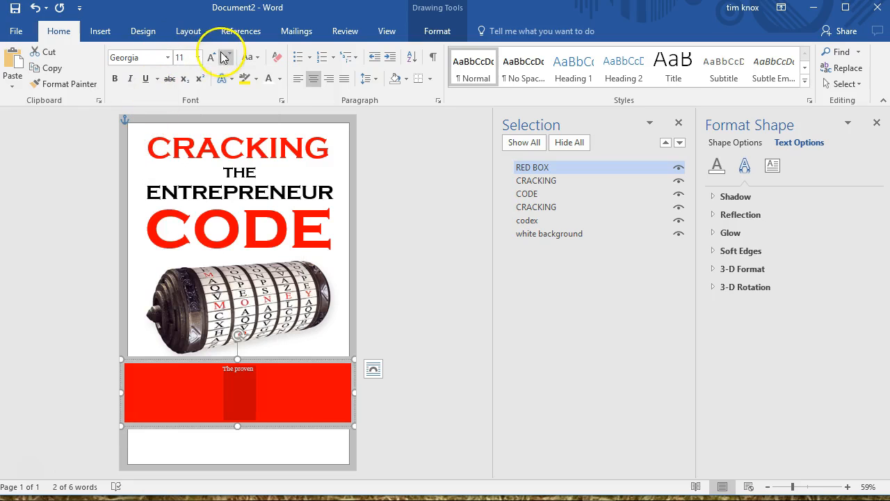
click(199, 58)
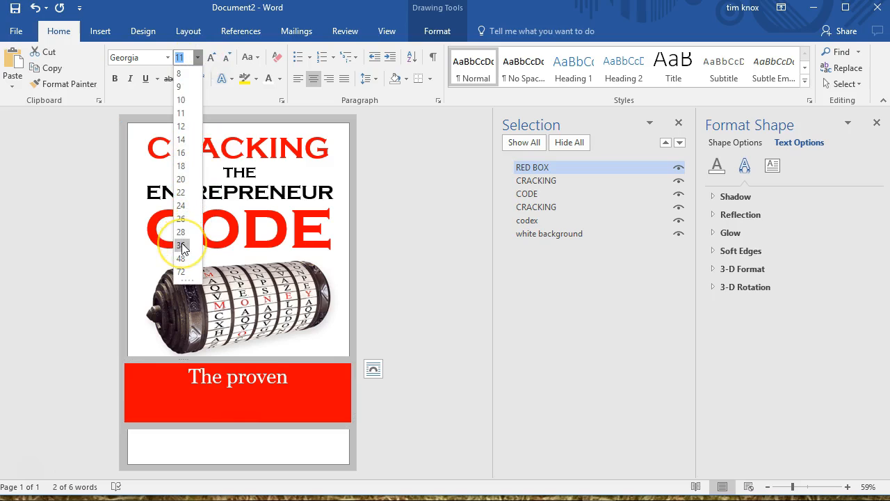
click(180, 231)
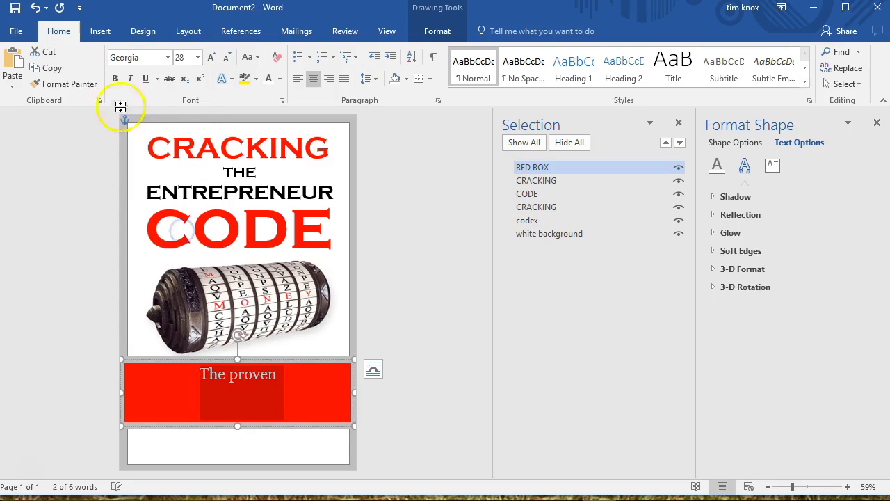
click(116, 80)
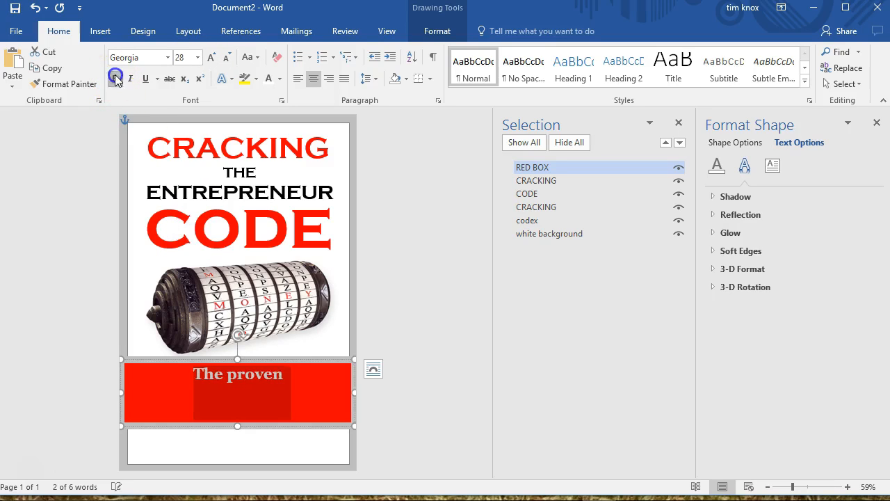
Complete the red box tagline as "The proven method that", "Will greatly increase your odds" and "Of small business success." on separate lines
click(283, 374)
text(m)
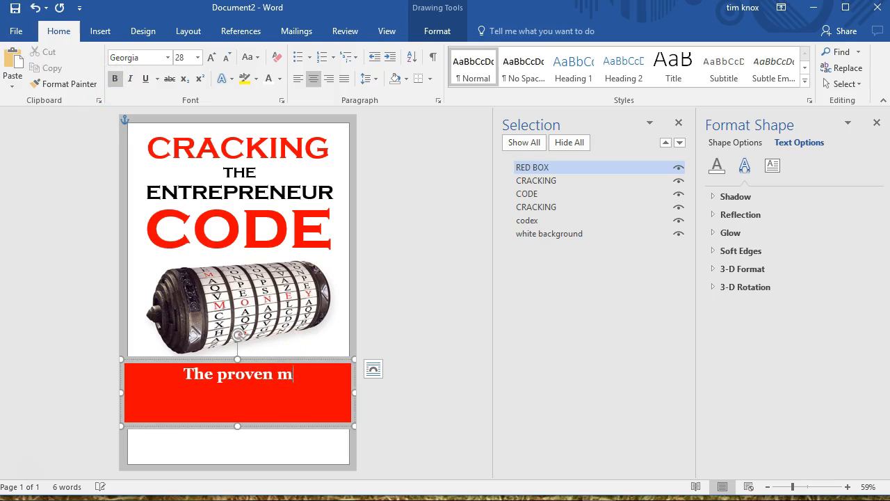
text(ethod that)
key(Return)
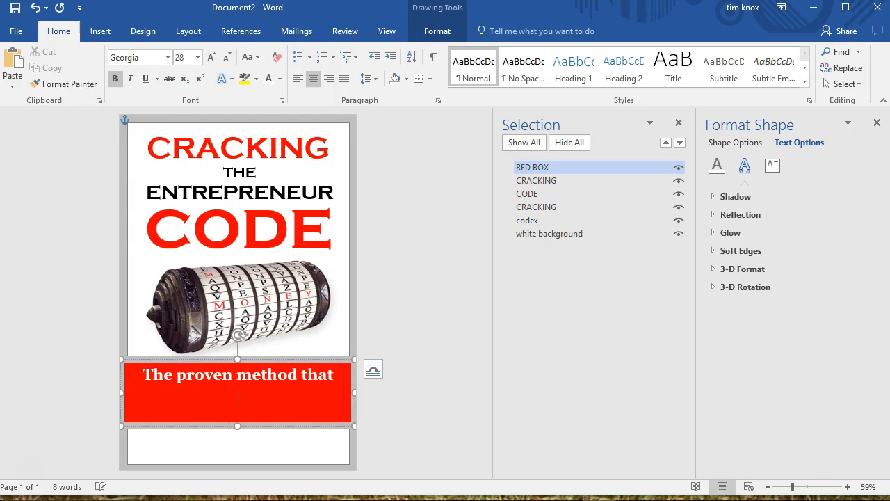
text(will greatl)
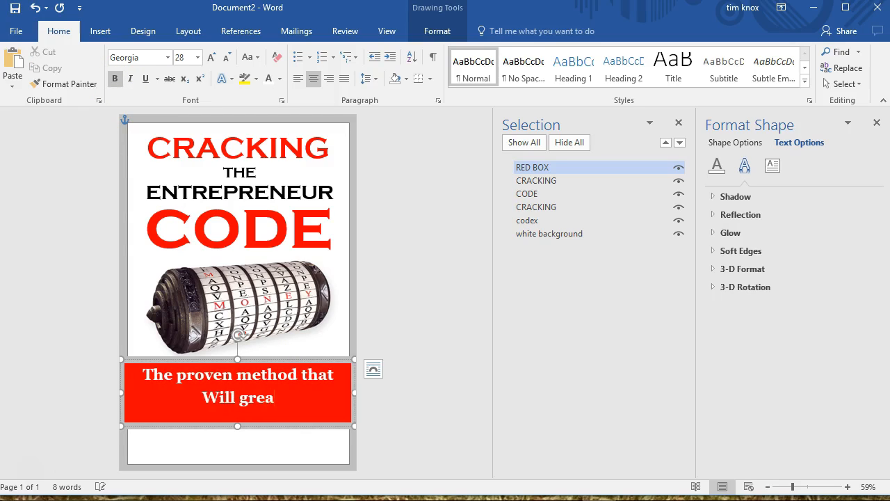
text(y inc)
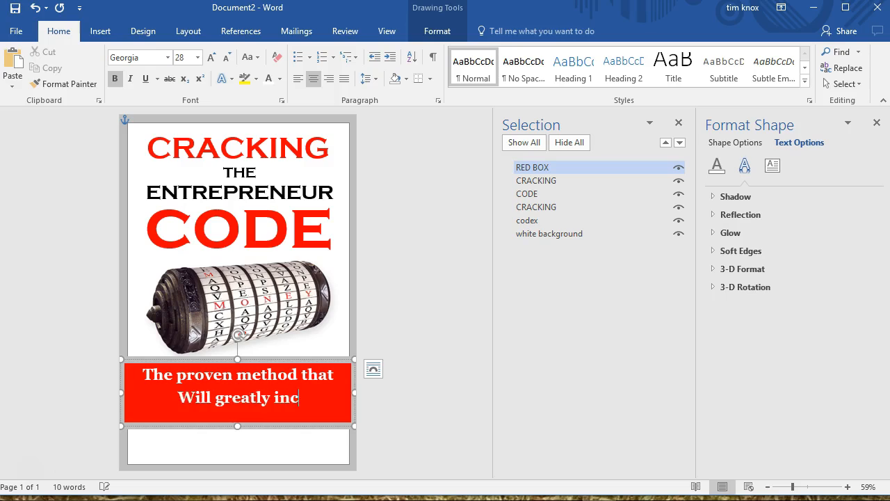
text(rease your)
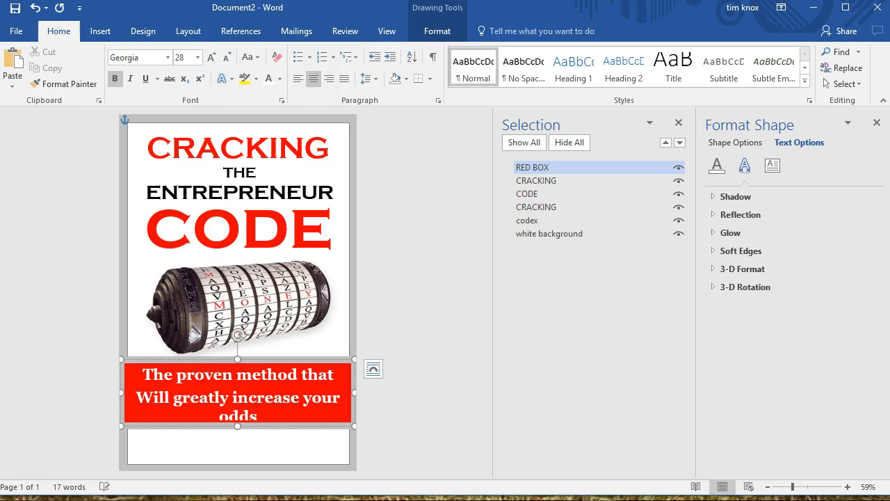
Set the whole tagline to 24 pt and tighten the spacing between its paragraphs
click(272, 400)
key(ctrl+a)
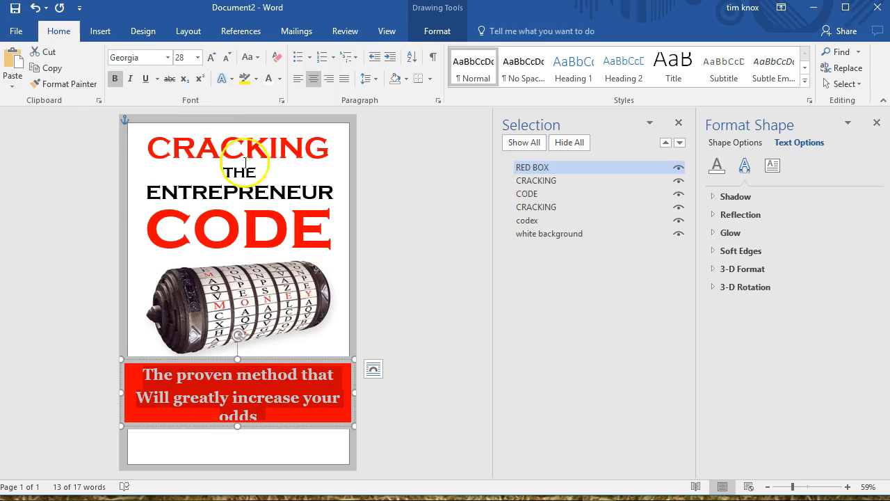
click(198, 57)
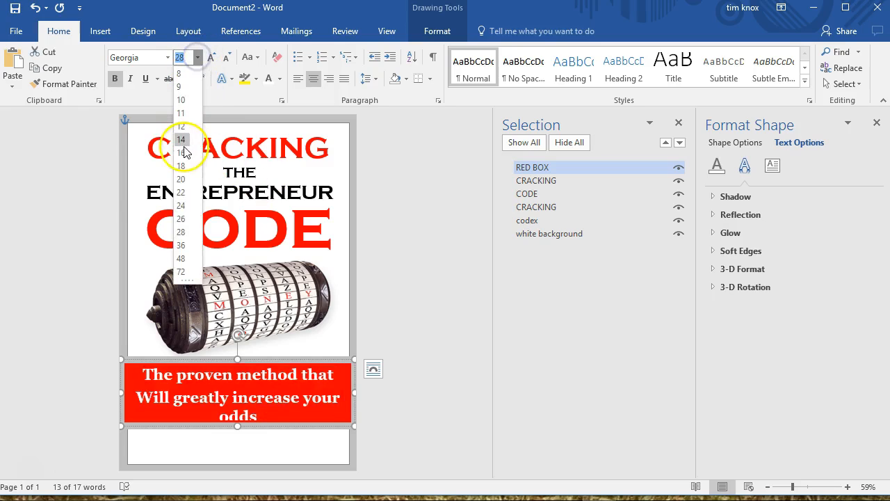
click(181, 206)
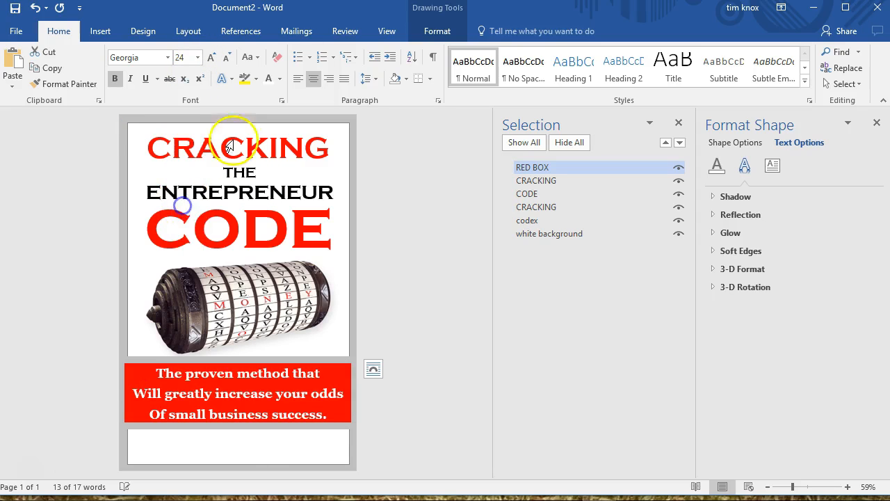
click(375, 80)
click(391, 231)
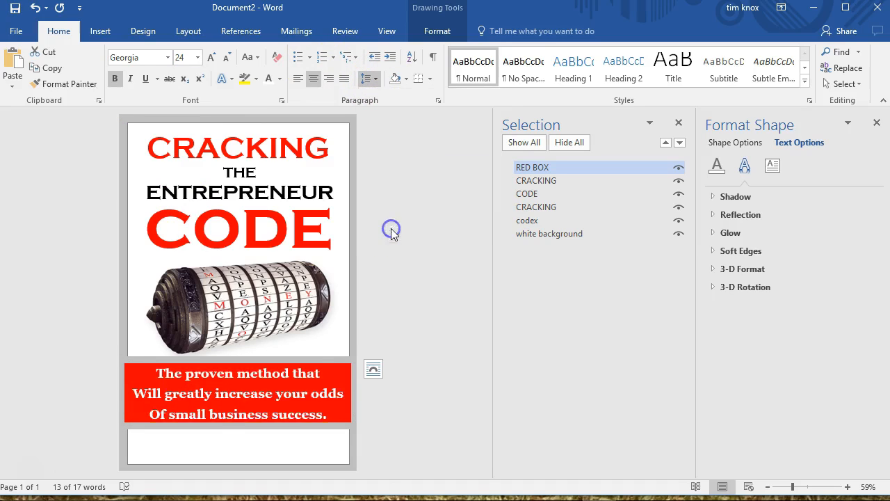
Change the tagline's line-opening "Will" and "Of" to lowercase "will" and "of"
click(148, 390)
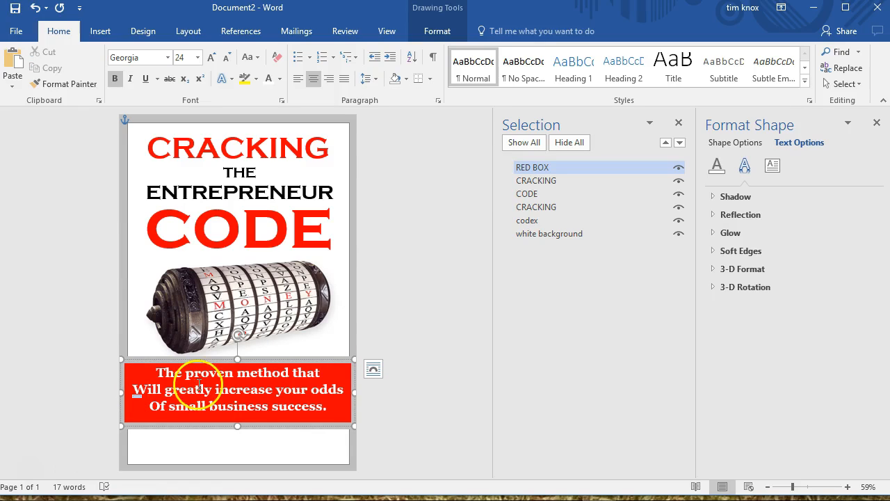
click(152, 391)
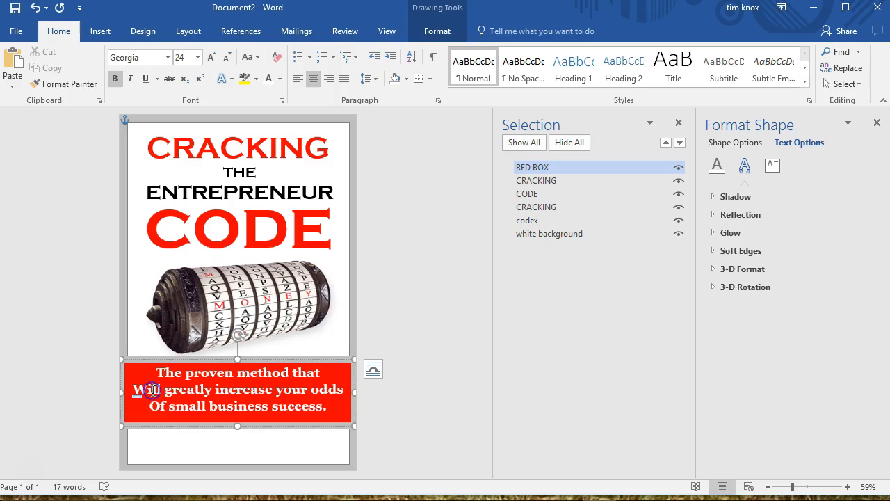
key(BackSpace)
text(w)
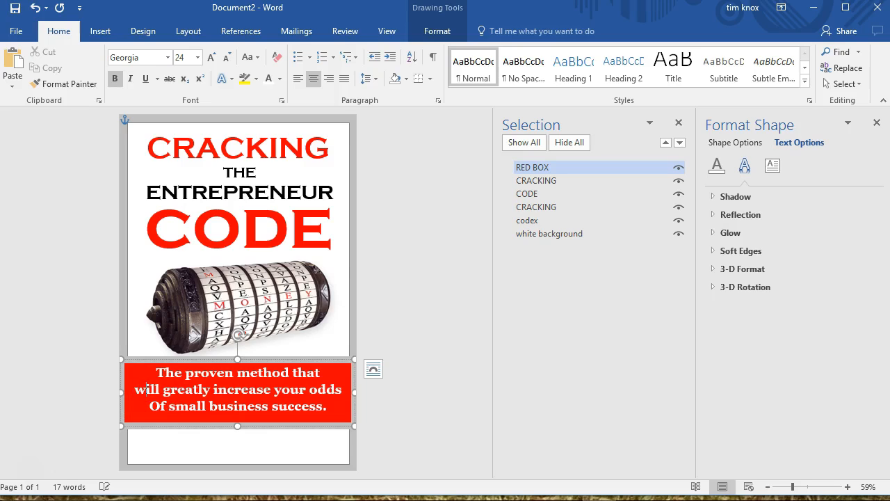
click(169, 390)
click(161, 406)
key(BackSpace)
text(o)
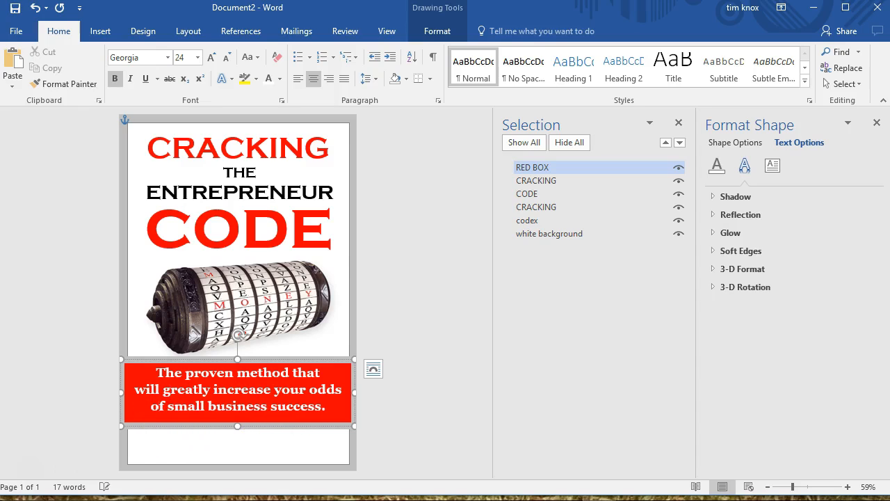
click(445, 272)
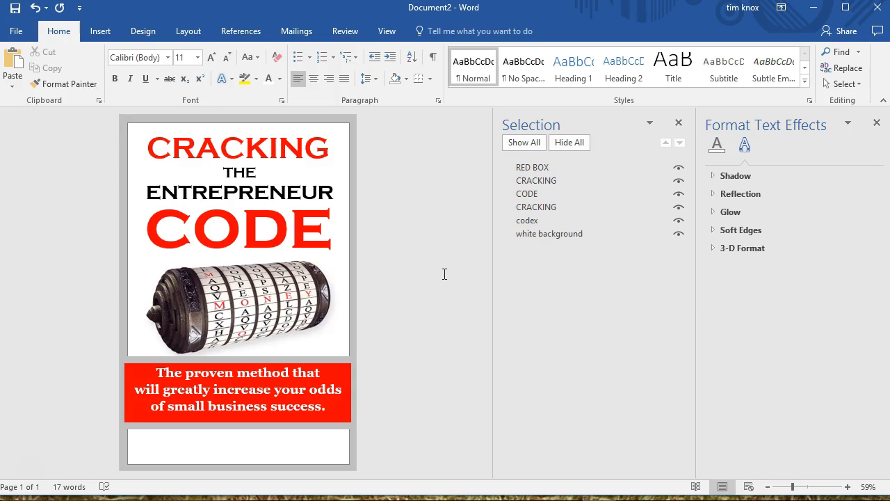
Duplicate the THE ENTREPRENEUR text box below the tagline and replace its text with the author's name in capitals
click(292, 203)
click(266, 213)
key(ctrl+c)
key(ctrl+v)
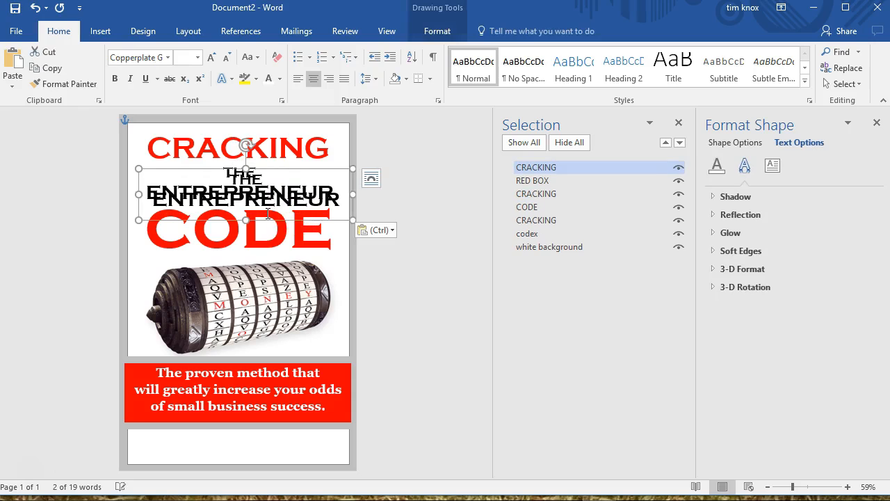
drag(269, 170, 321, 449)
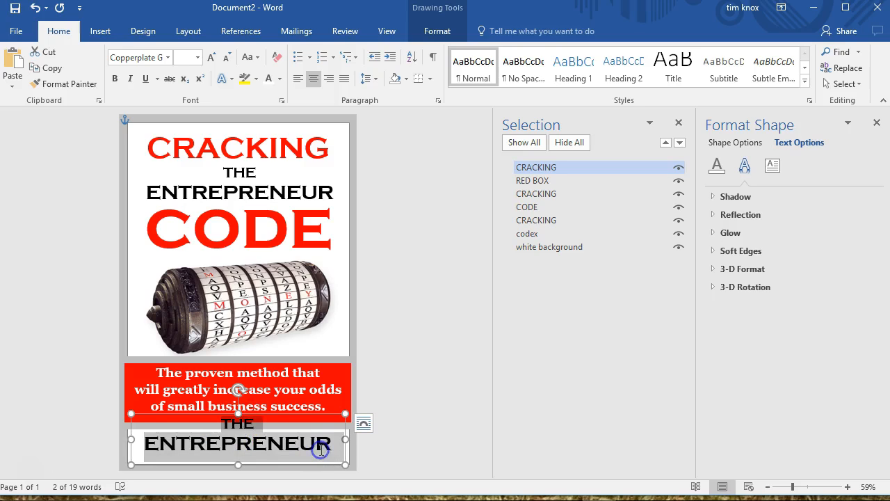
key(BackSpace)
text(TIM KNOX)
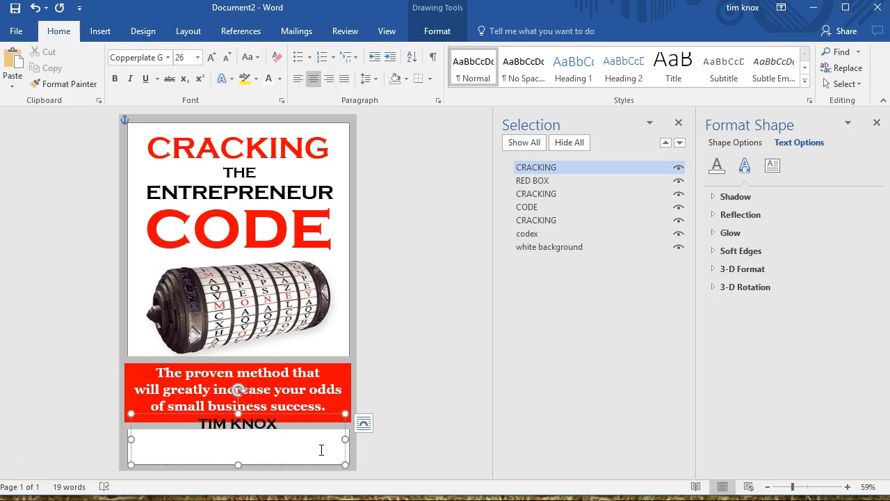
Set the author name to 48 pt and lower its box's top edge to fit the white strip below the red band
triple_click(321, 450)
click(198, 57)
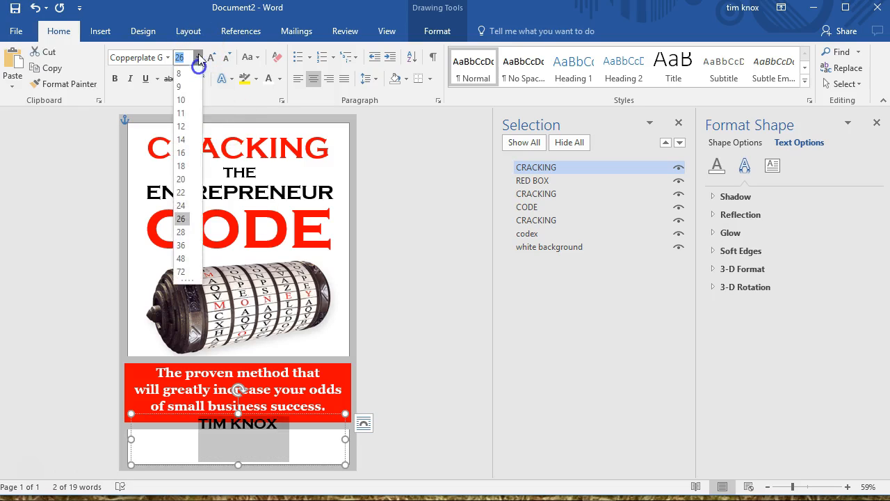
click(184, 255)
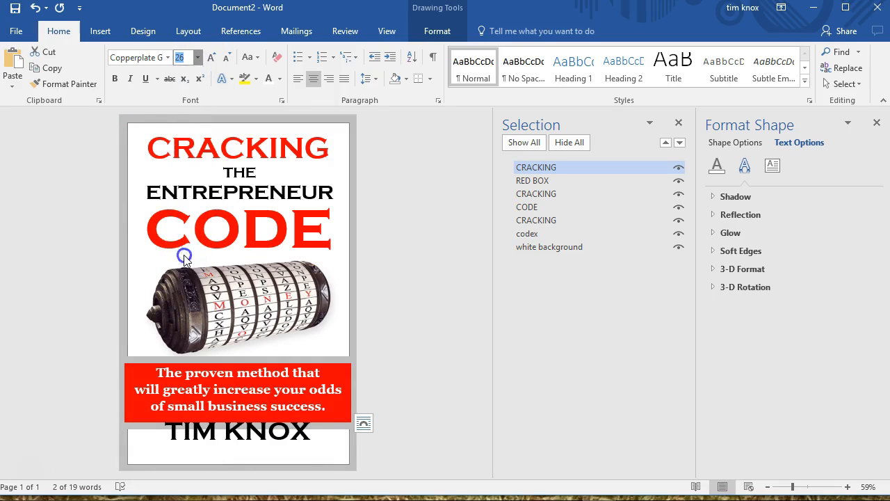
click(237, 419)
drag(236, 418, 237, 432)
Rename the author text box's layer with the author's name and deselect it
click(553, 167)
click(553, 167)
drag(555, 168, 516, 168)
text(TIM KNOX)
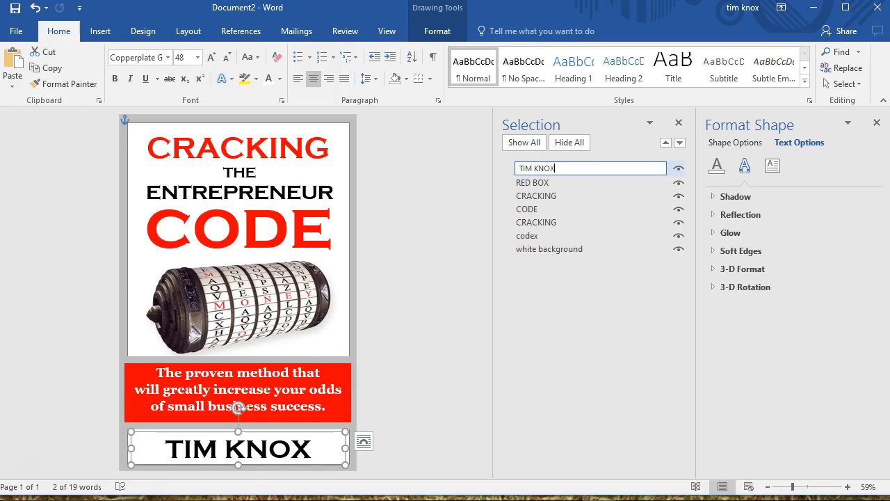
key(Return)
click(460, 250)
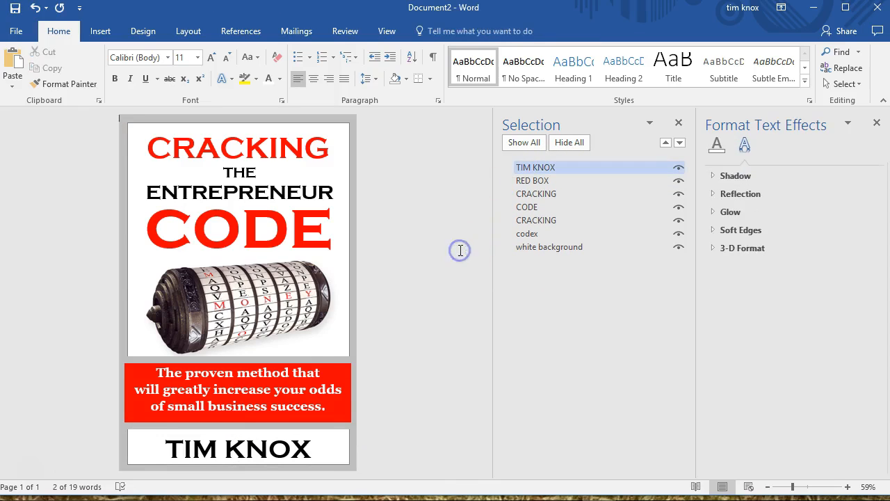
click(239, 447)
triple_click(238, 446)
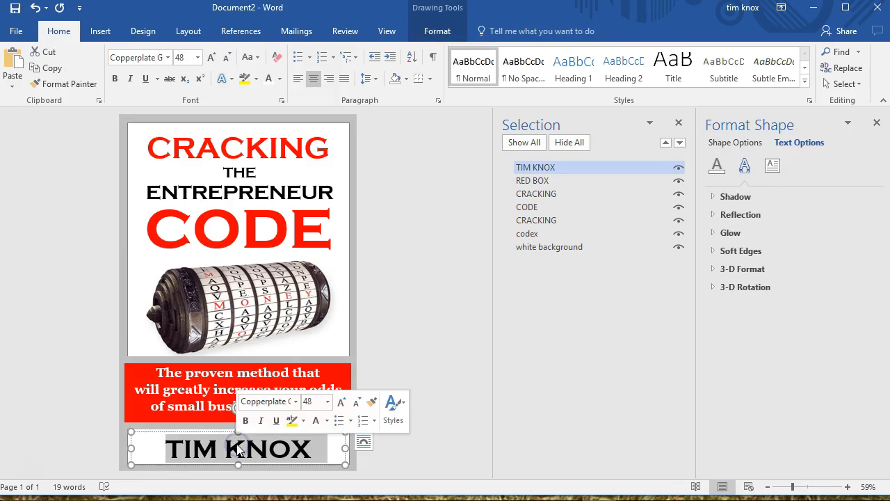
click(198, 57)
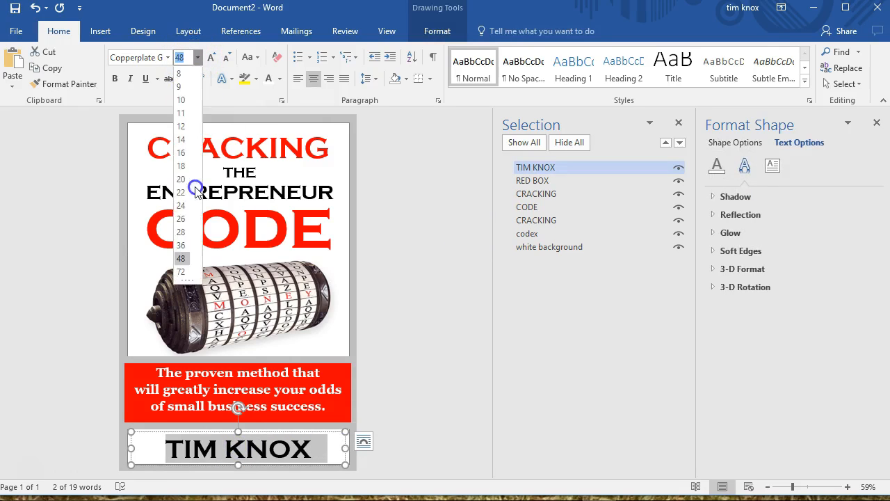
click(184, 256)
click(428, 273)
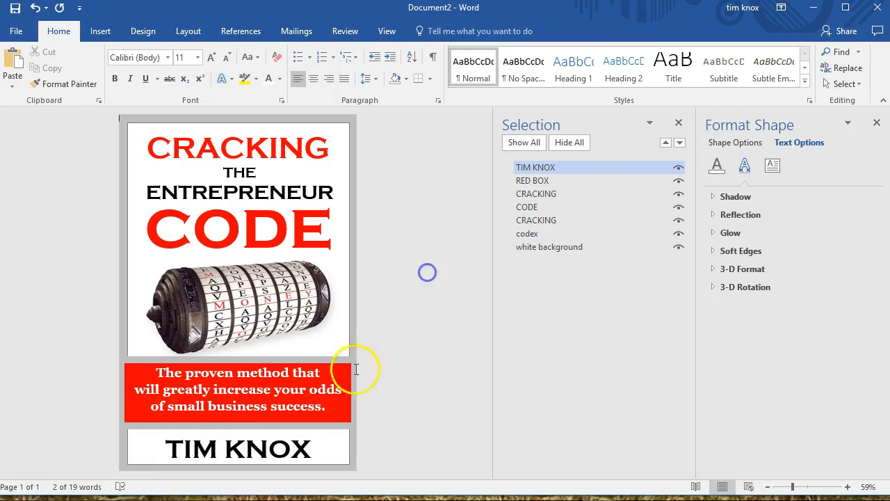
Shrink the codex picture slightly from its lower corner and recentre it between the CODE title and the red band
click(311, 440)
click(397, 332)
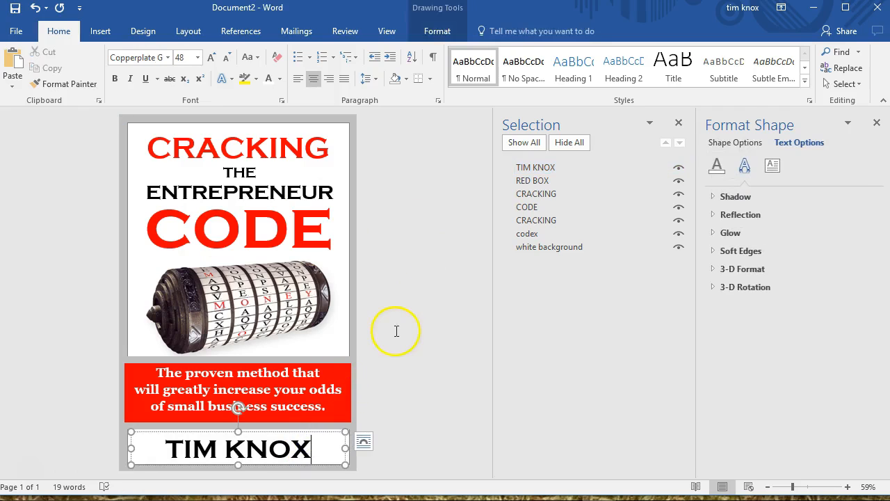
click(250, 315)
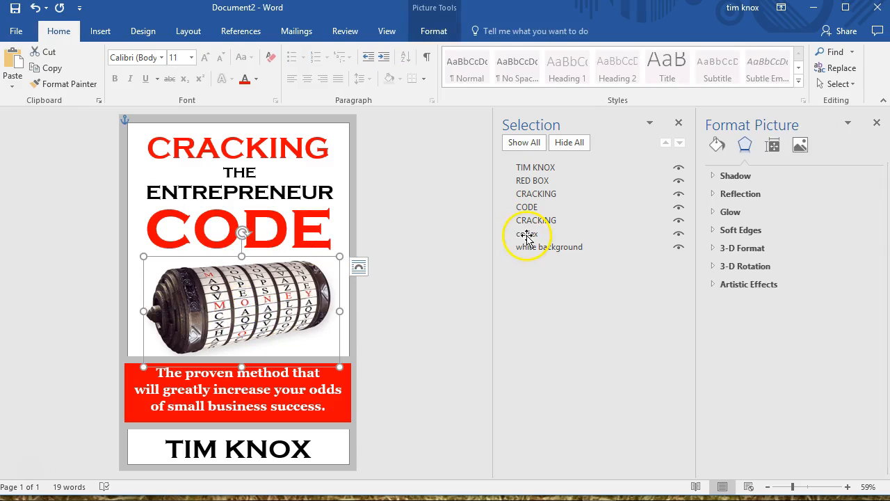
click(521, 235)
drag(337, 362, 315, 344)
drag(229, 284, 235, 283)
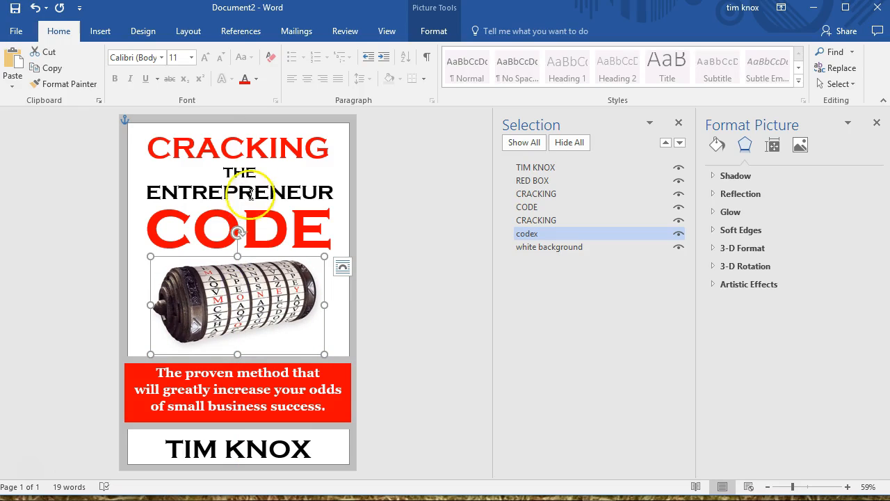
Set the font size of the word CODE to 114 pt and deselect its text box
click(217, 222)
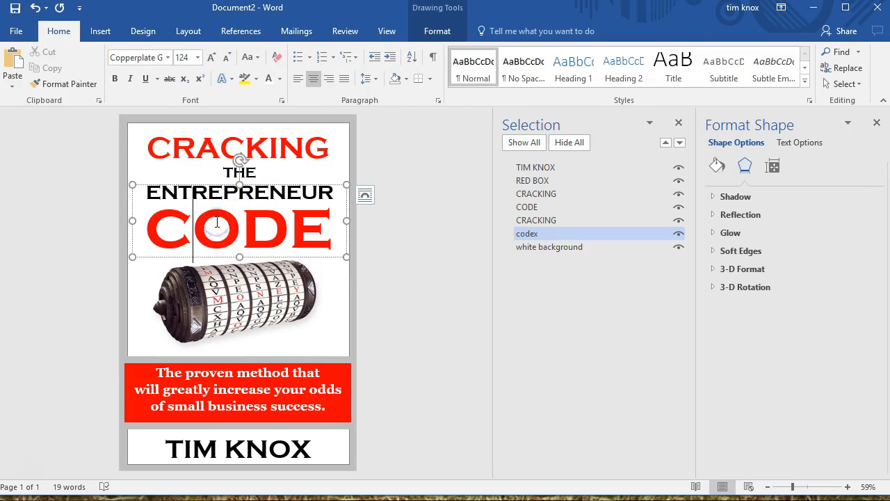
click(180, 57)
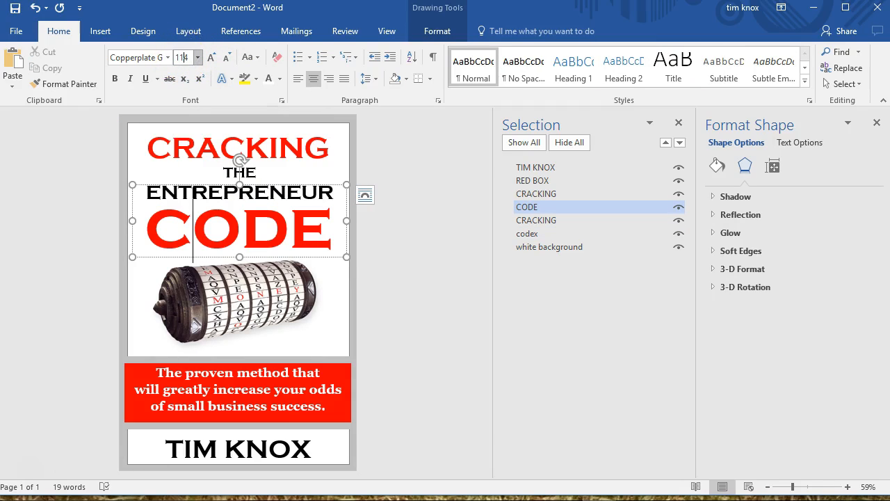
click(390, 242)
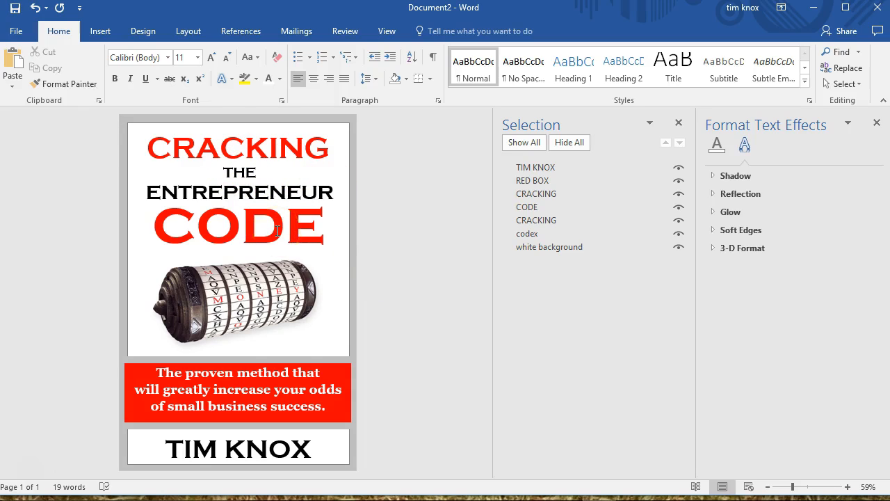
Apply the first outer shadow preset to the text of the CODE layer
click(529, 208)
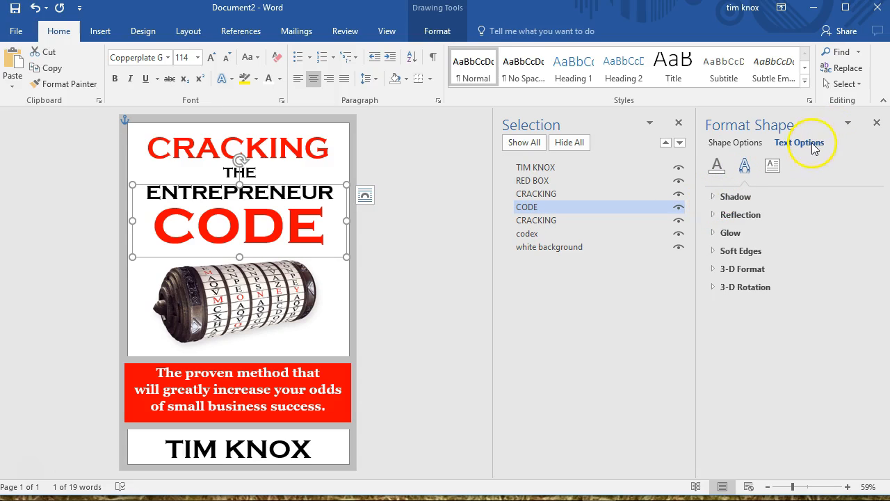
click(712, 196)
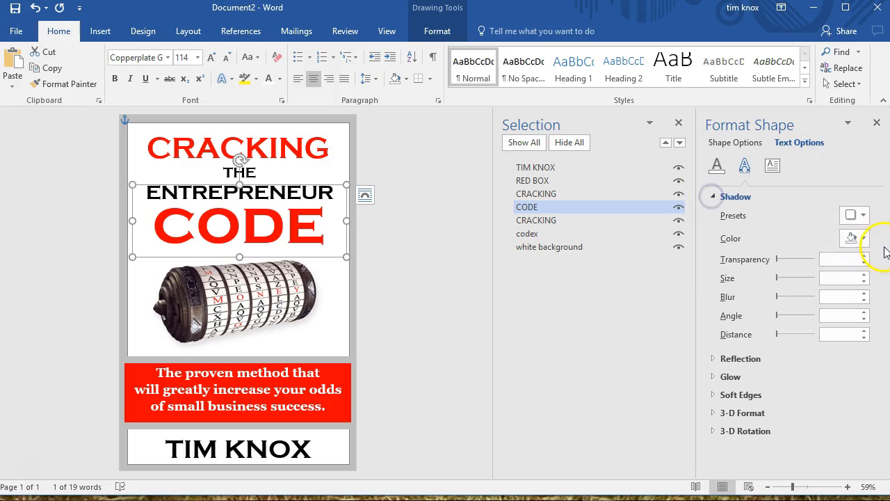
click(863, 215)
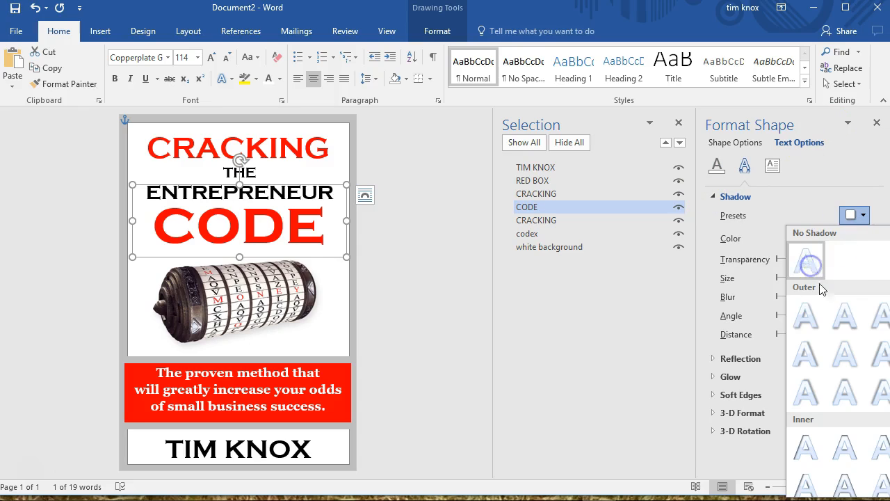
click(815, 322)
click(426, 278)
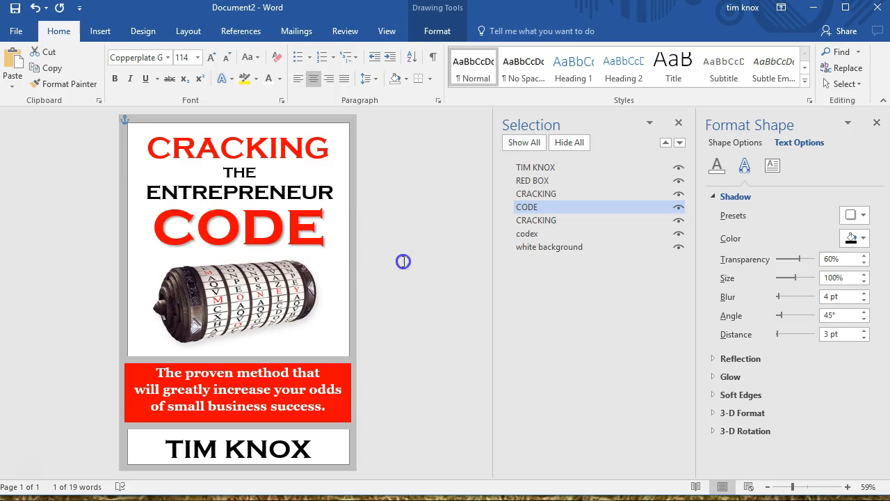
Apply the same first outer shadow preset to the red CRACKING text at the head of the cover
click(555, 221)
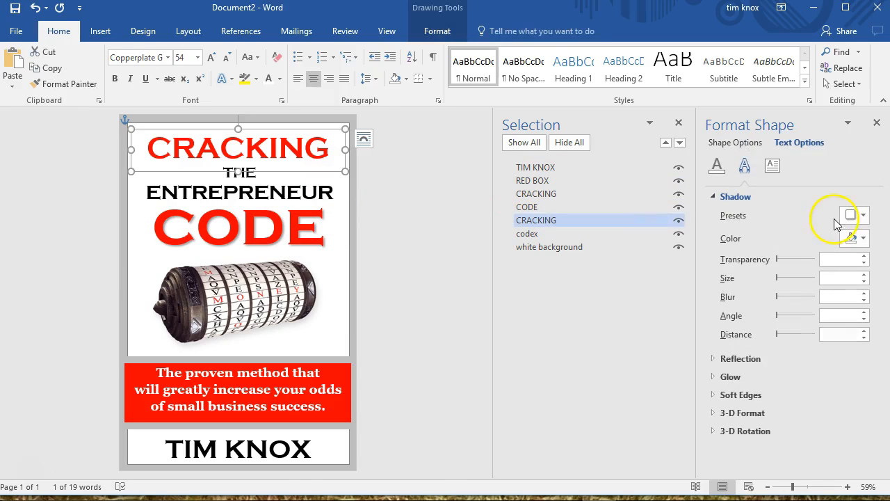
click(623, 220)
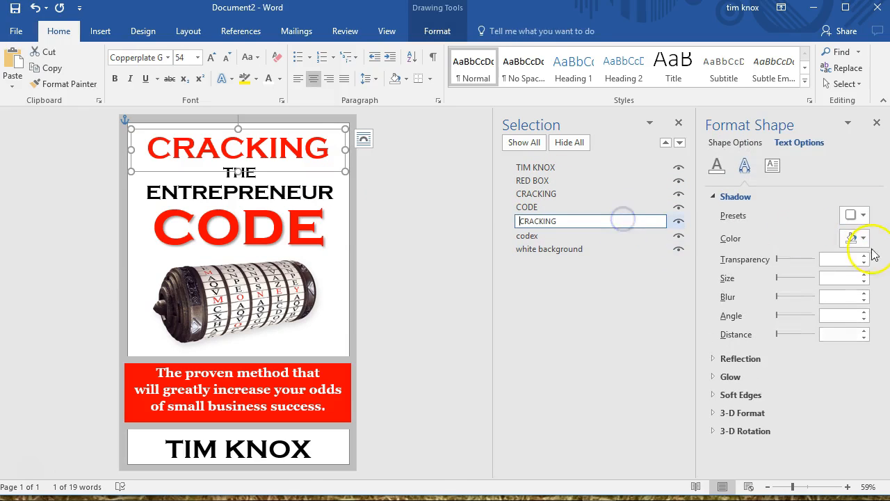
click(863, 215)
click(802, 309)
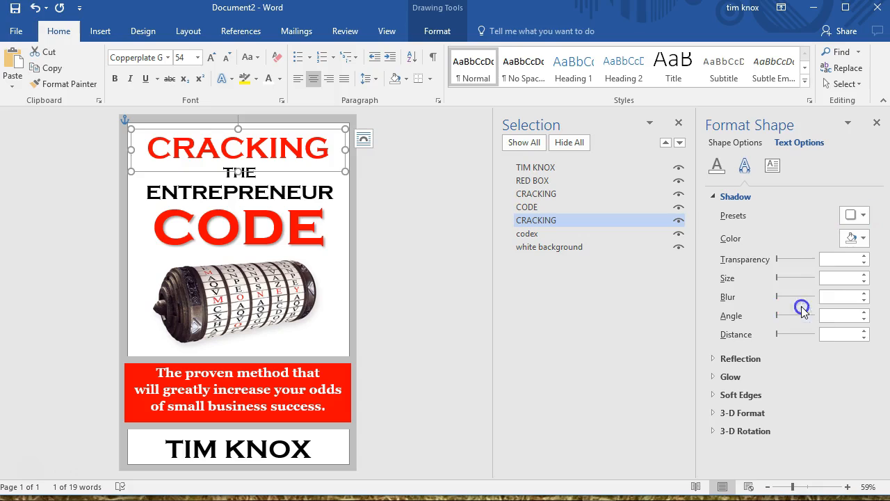
Rename the wrongly labelled CRACKING layer above CODE as THE ENTREPRENEUR
click(546, 194)
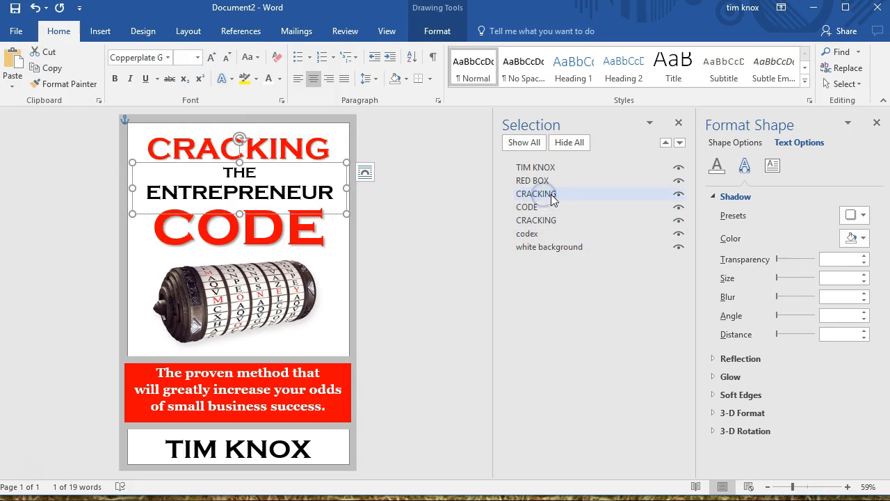
click(553, 198)
drag(563, 194, 518, 194)
text(TH E)
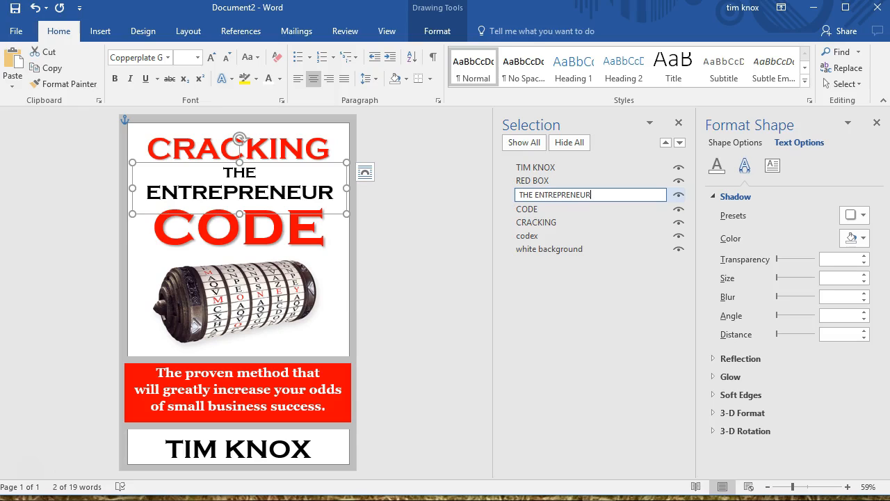
key(Return)
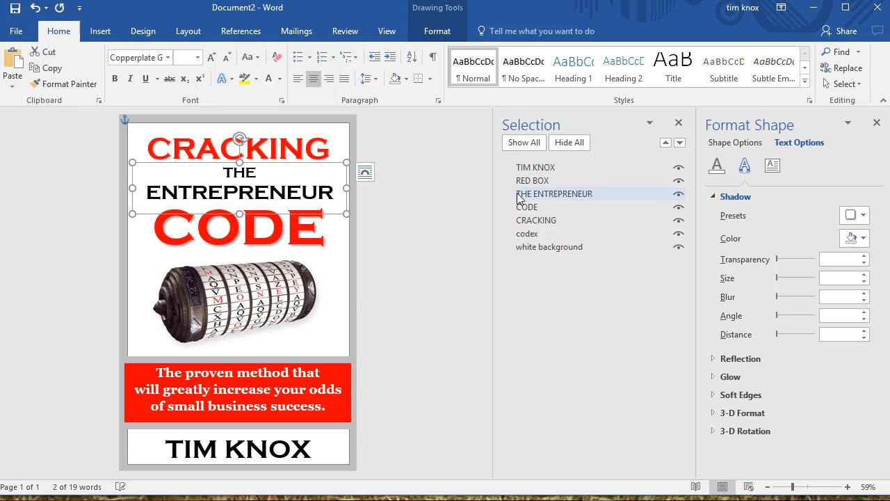
Apply the first outer shadow preset to the THE ENTREPRENEUR text and deselect the box
click(600, 194)
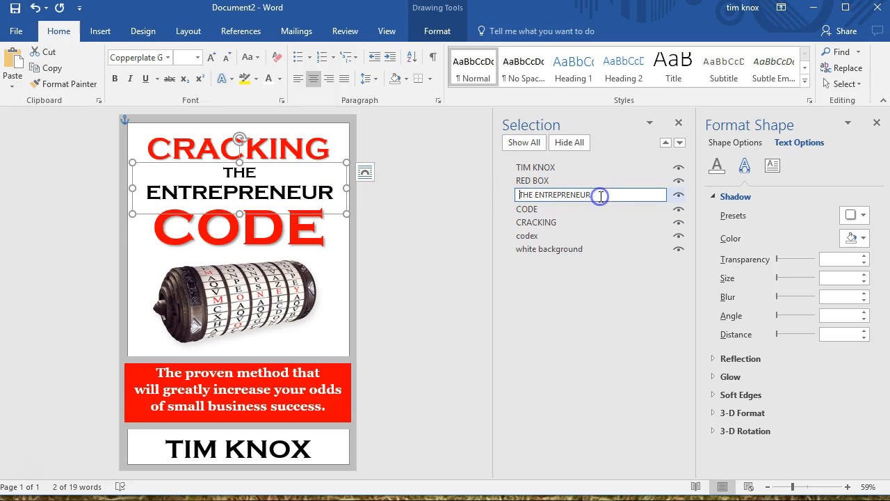
click(850, 239)
click(855, 215)
click(854, 215)
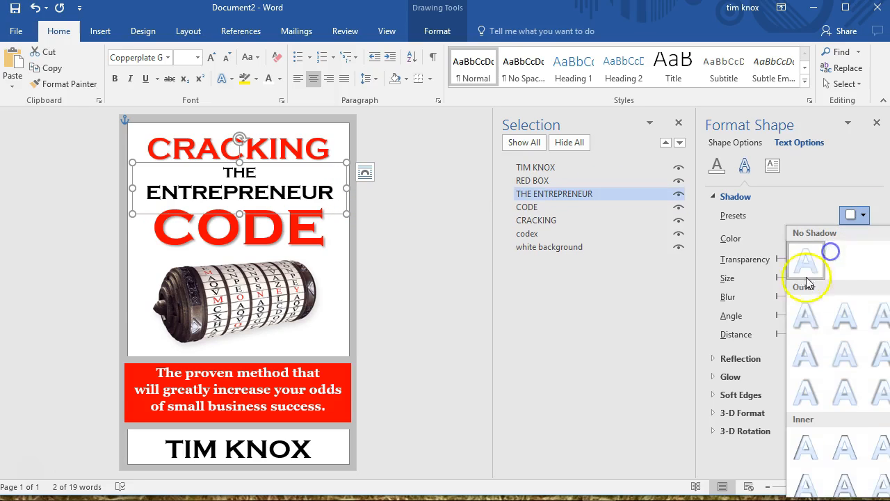
click(802, 318)
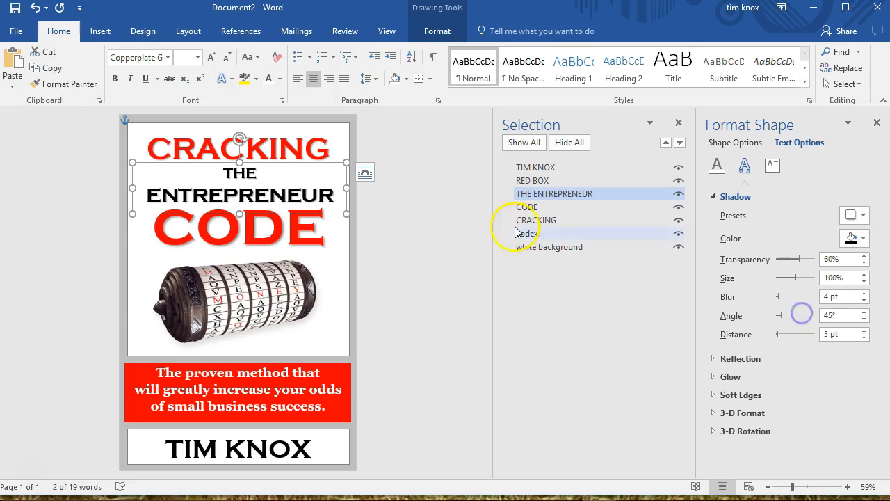
click(423, 219)
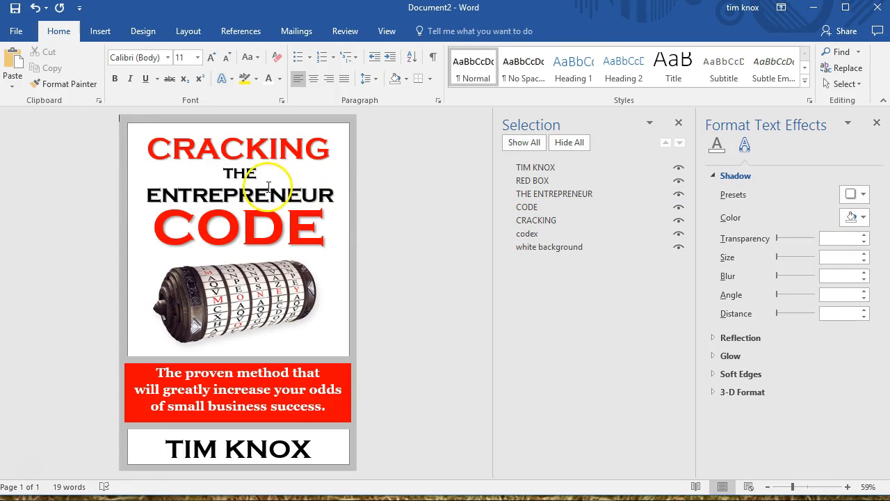
click(245, 173)
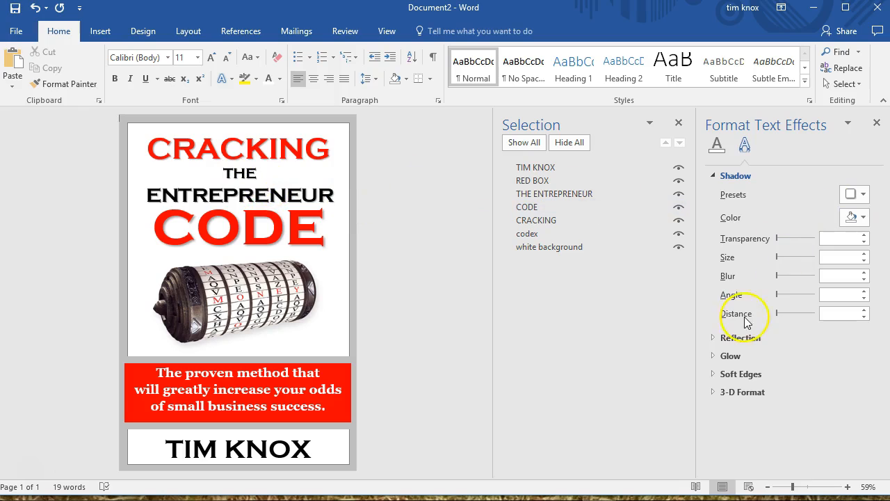
click(863, 196)
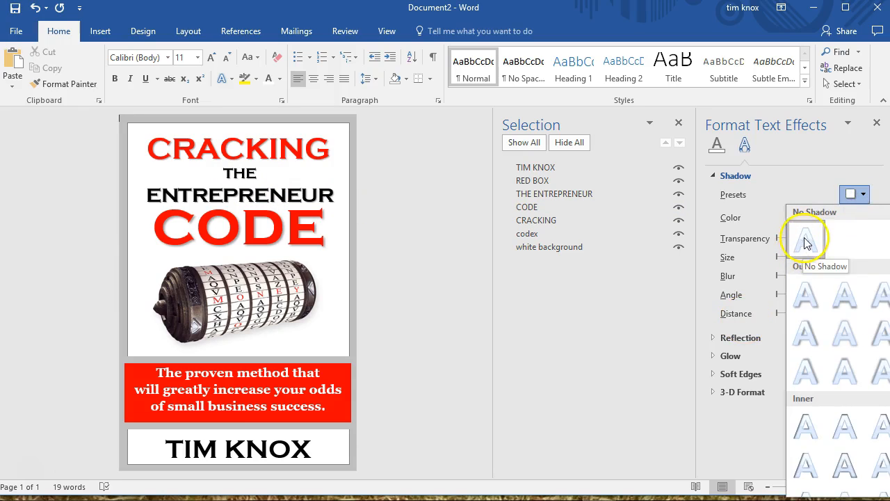
click(803, 238)
click(464, 229)
Nudge the THE ENTREPRENEUR text box slightly up and move the CRACKING text box up toward the cover's top edge
click(601, 197)
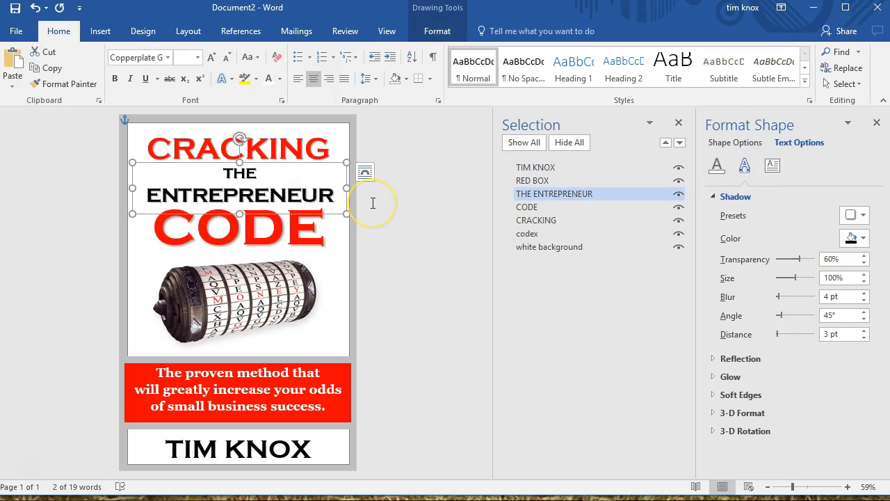
click(302, 150)
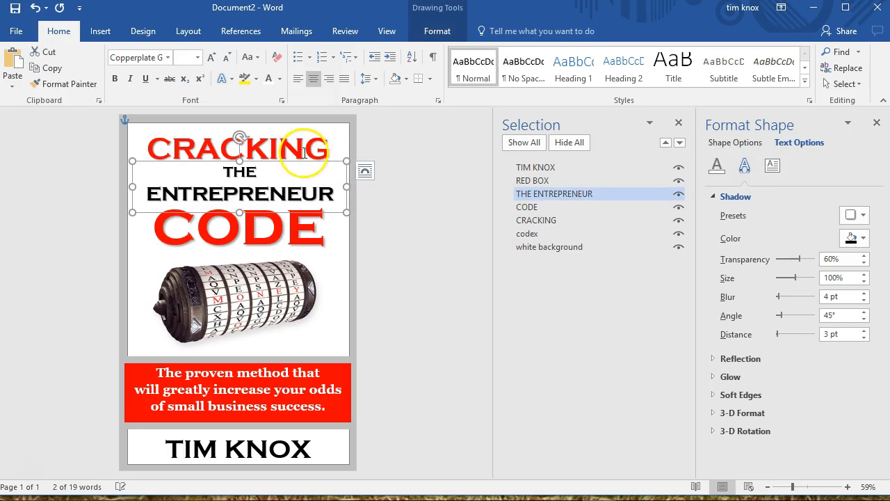
double_click(633, 220)
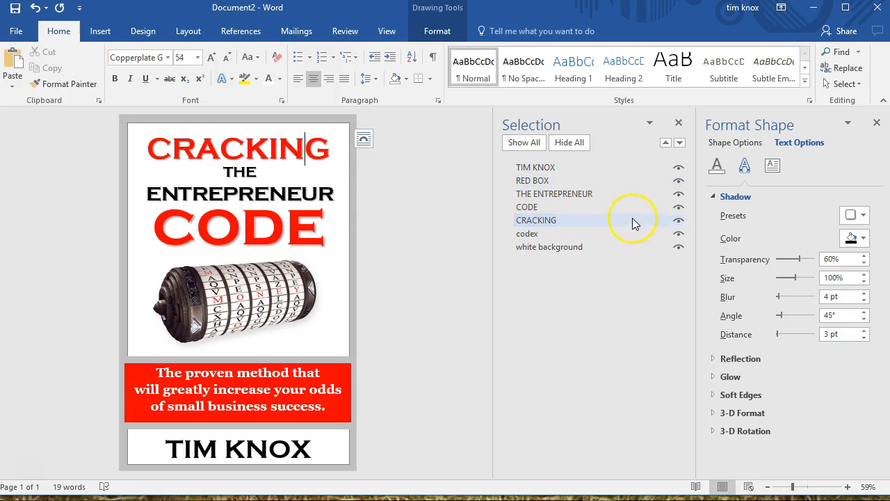
click(857, 216)
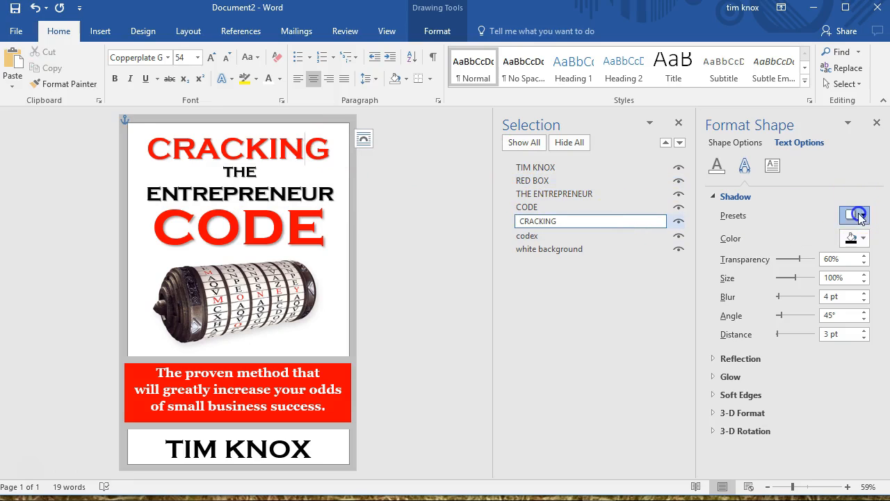
click(855, 214)
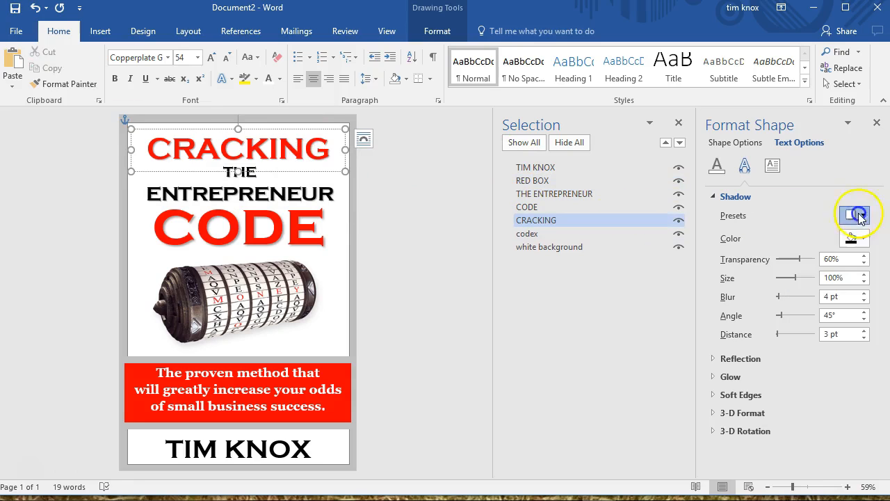
click(333, 171)
key(Up)
key(Up)
key(Up)
key(Up)
key(Up)
key(Up)
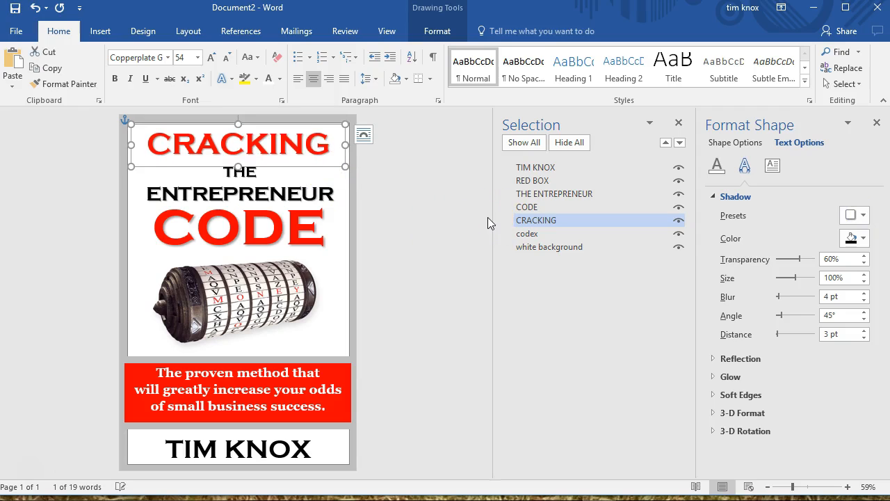
Nudge the THE ENTREPRENEUR text box up and slightly left to sit between CRACKING and CODE, and deselect it
click(319, 206)
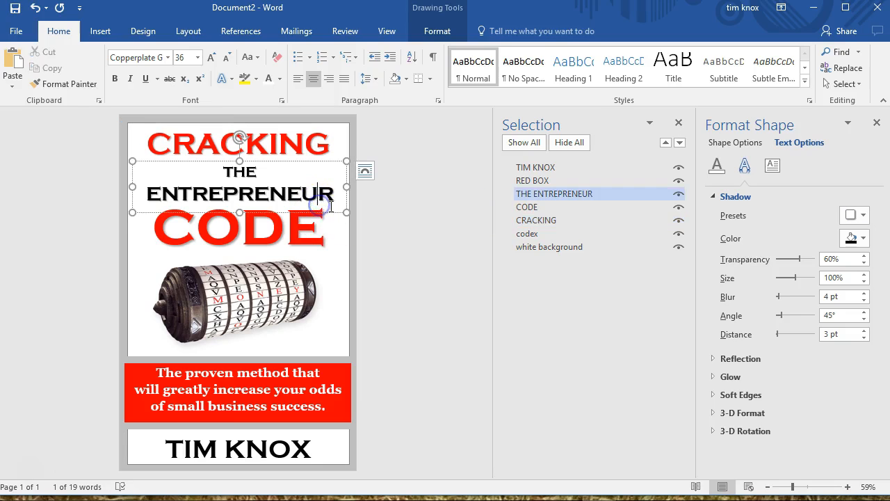
click(335, 213)
key(Up)
key(Up)
key(Up)
key(Up)
key(Up)
key(Up)
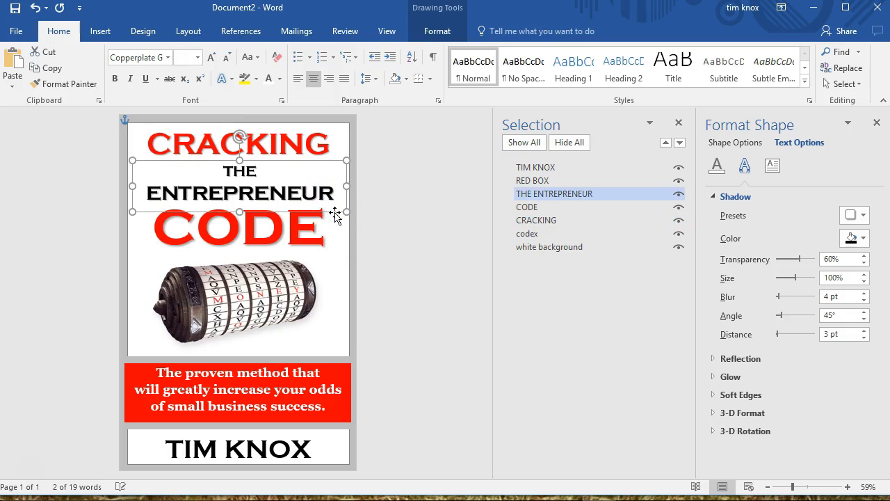
key(Up)
key(Up)
key(Up)
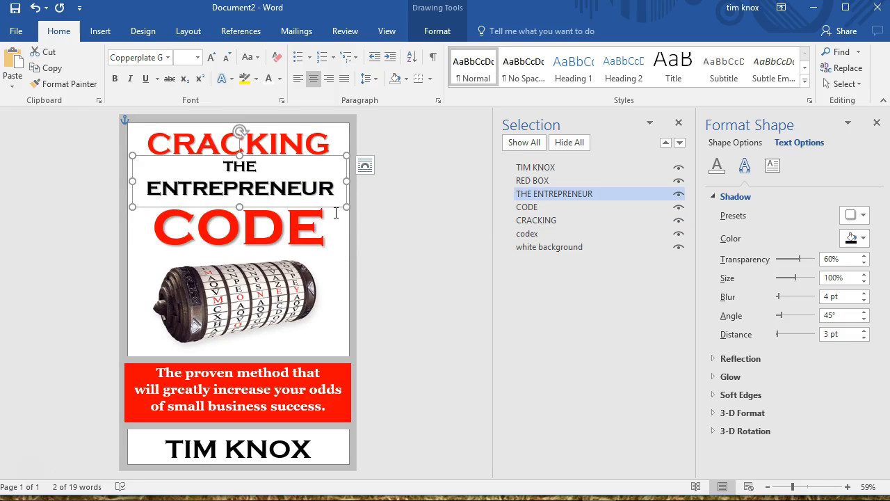
key(Left)
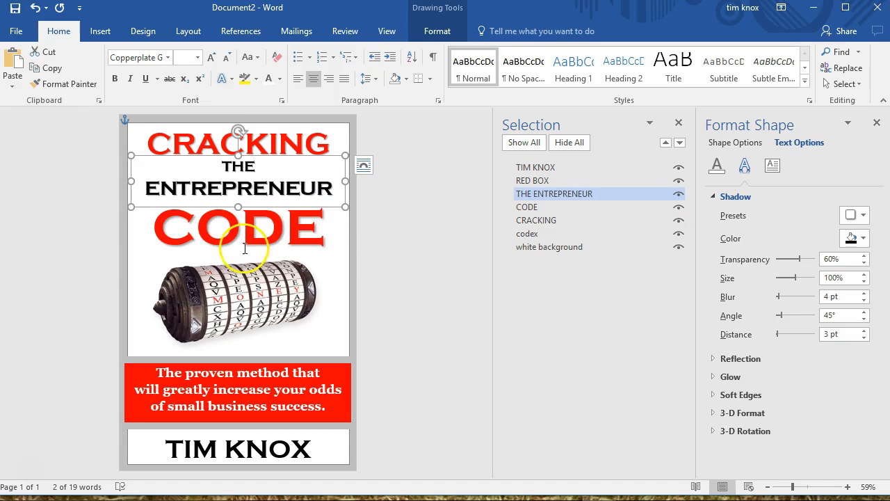
click(241, 243)
click(402, 271)
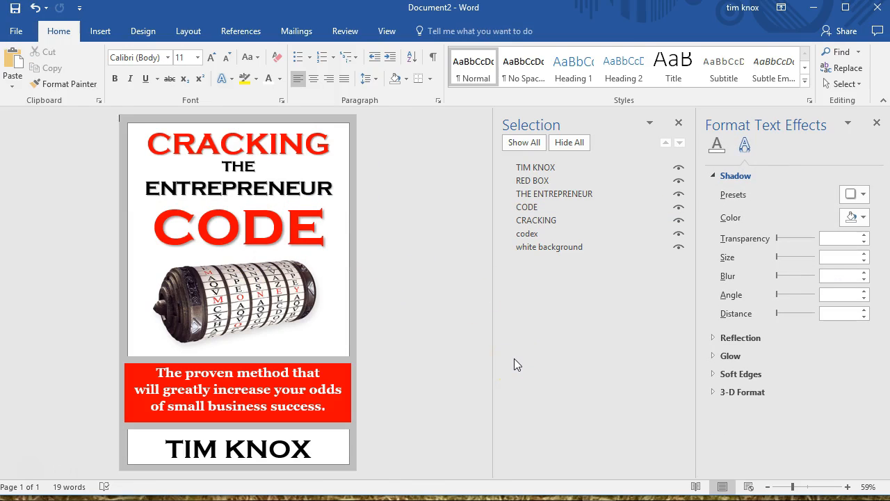
Remove the bold formatting from the whole tagline in the red band and deselect the box
triple_click(312, 390)
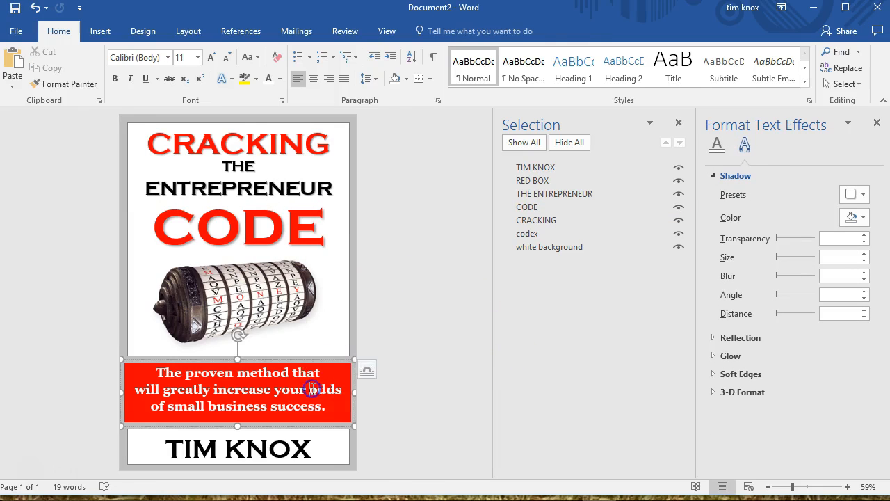
click(115, 78)
click(357, 376)
click(417, 375)
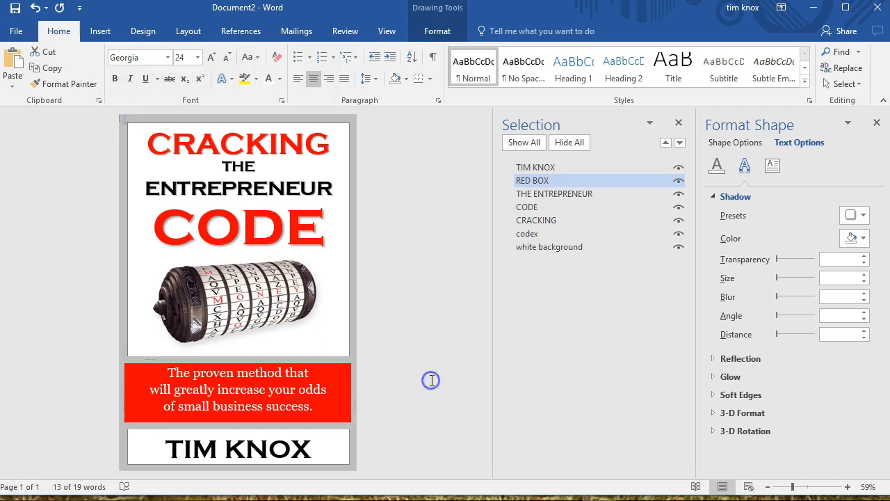
click(316, 411)
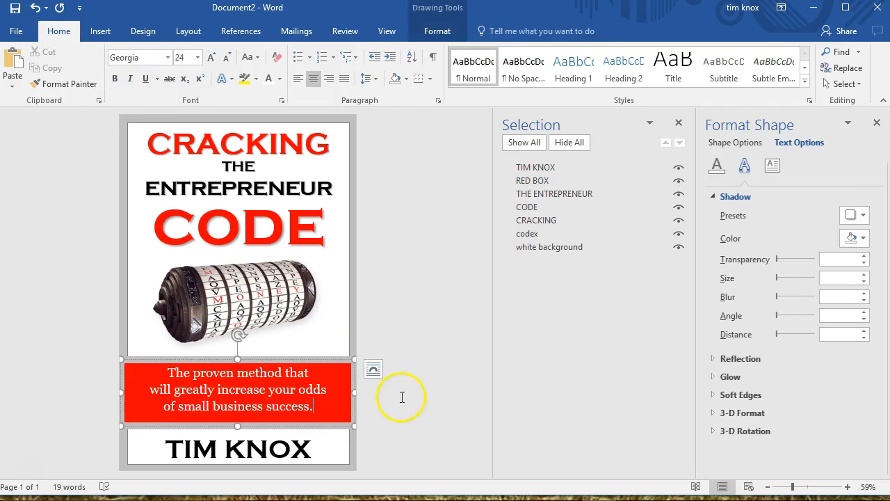
click(430, 239)
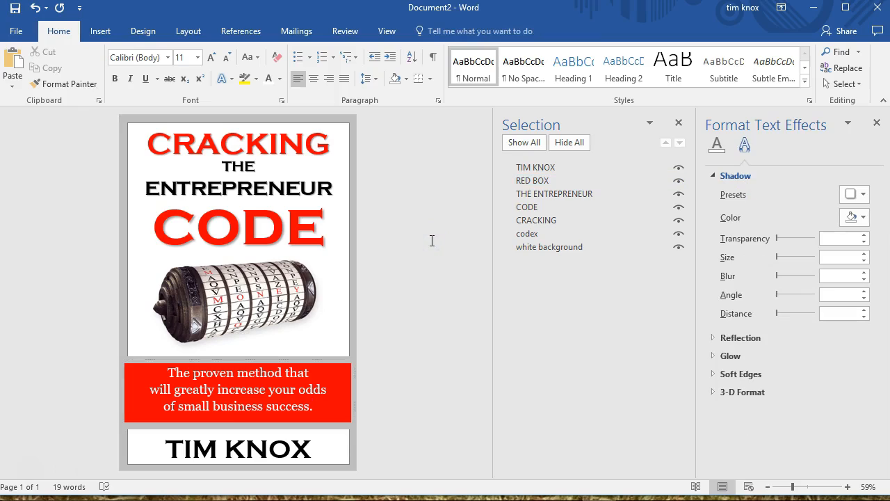